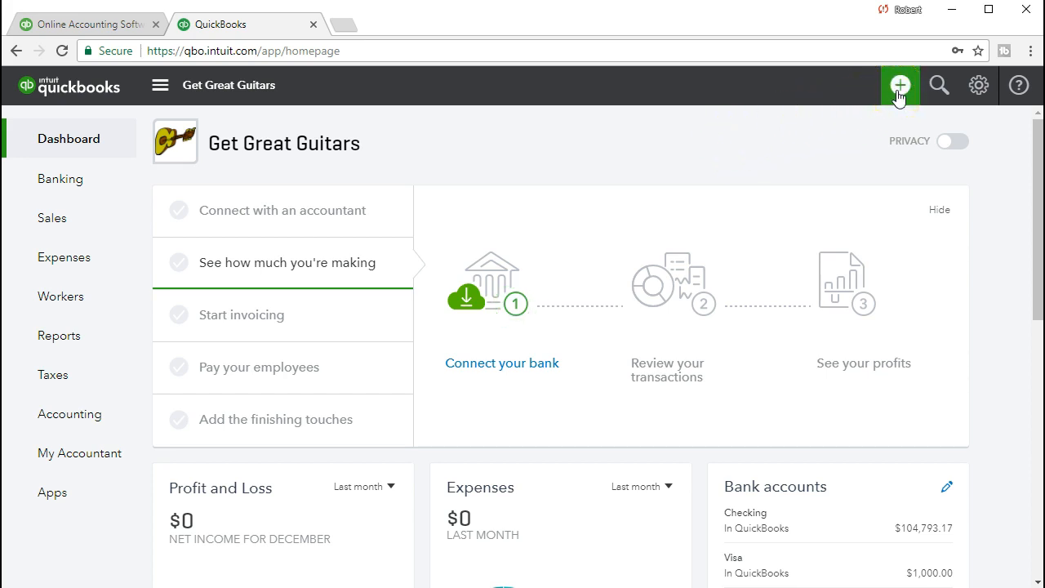
Open the + New create menu, then close it and return to the dashboard.
left_click(899, 92)
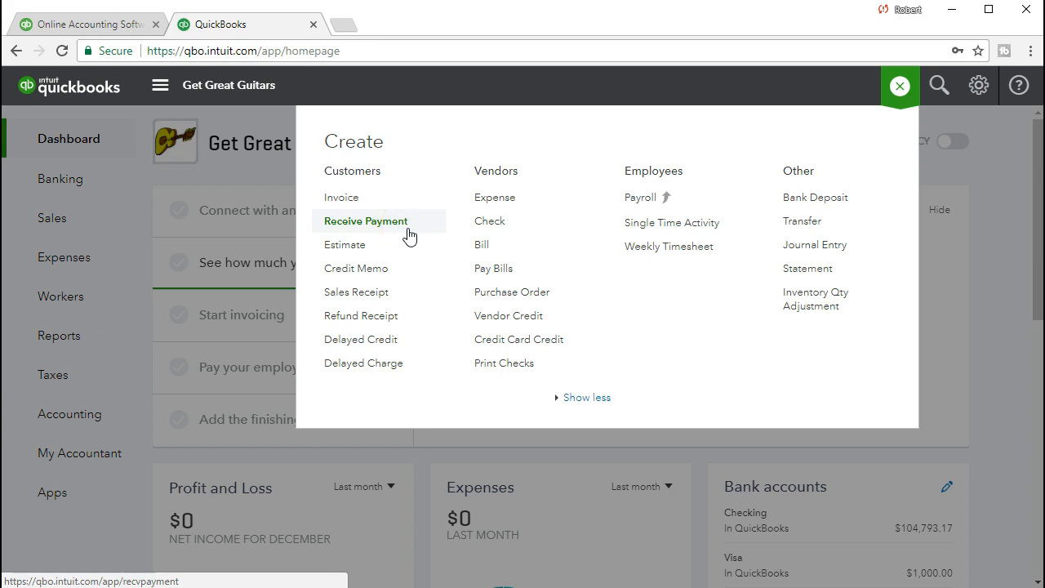
left_click(408, 211)
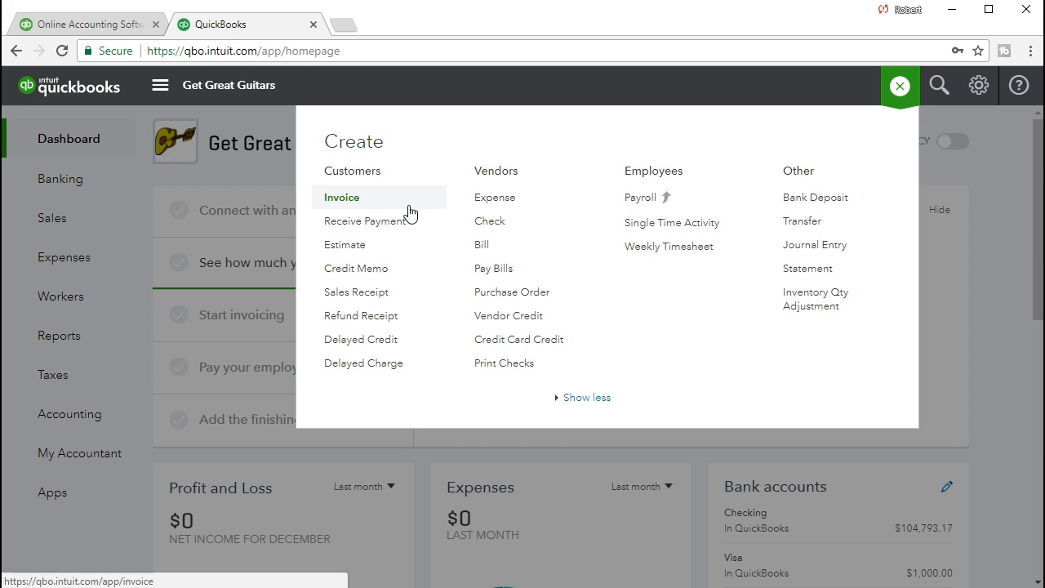
left_click(411, 224)
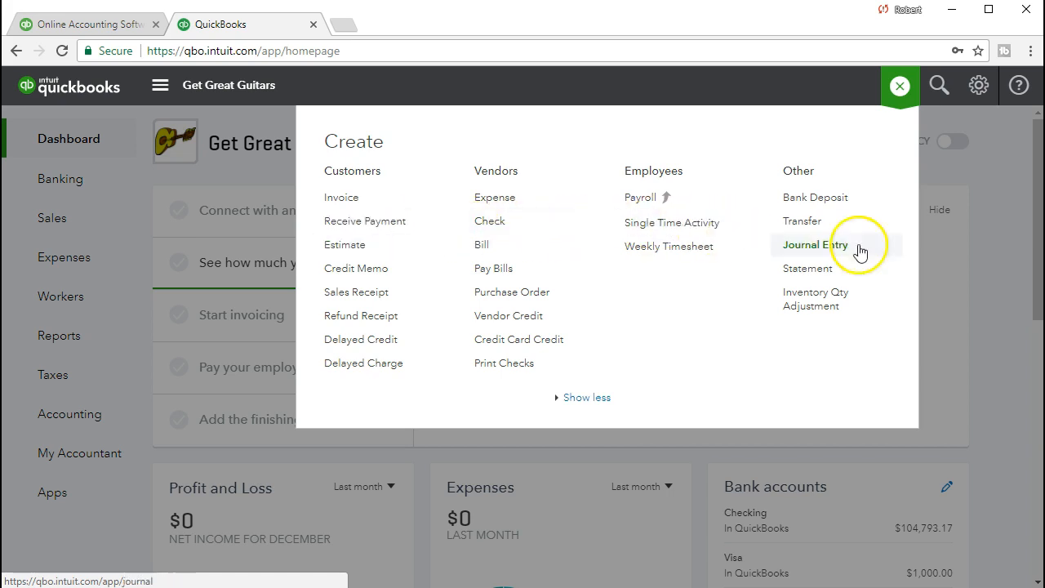
left_click(985, 259)
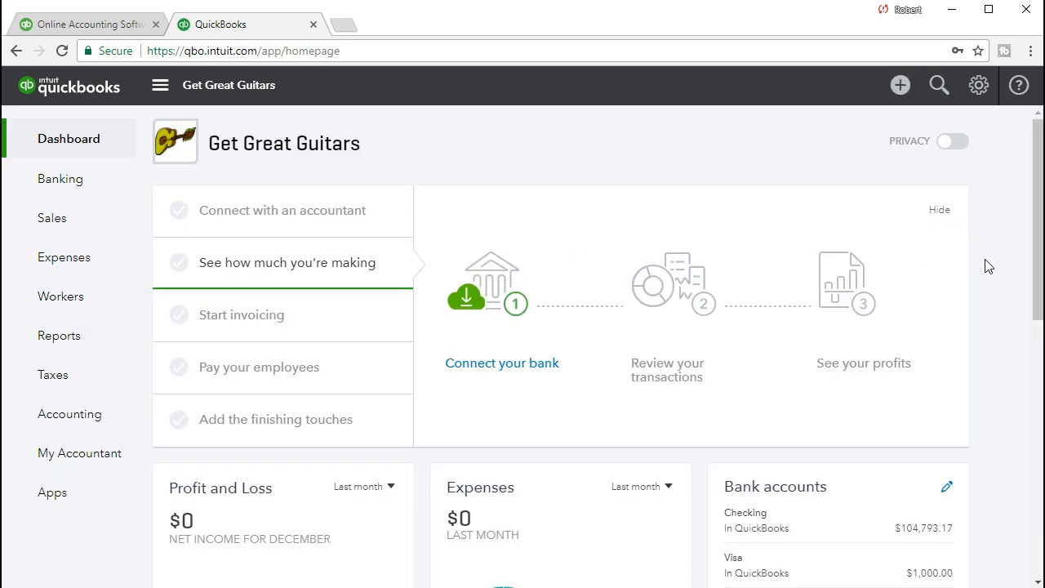
Find the Customer Balance Detail report by searching 'cust' on the Reports page and run it.
left_click(122, 348)
left_click(245, 322)
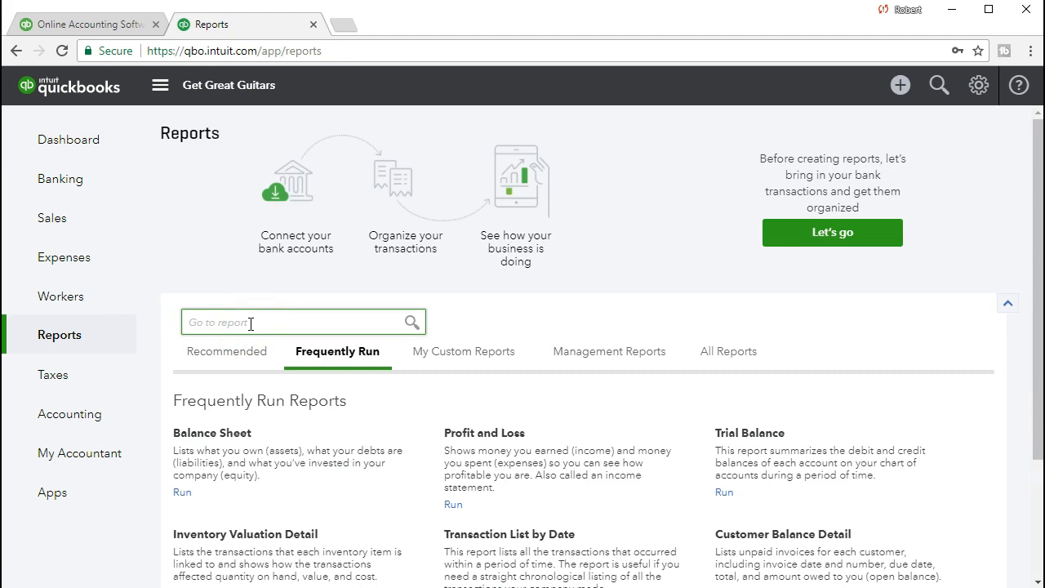
type("cust")
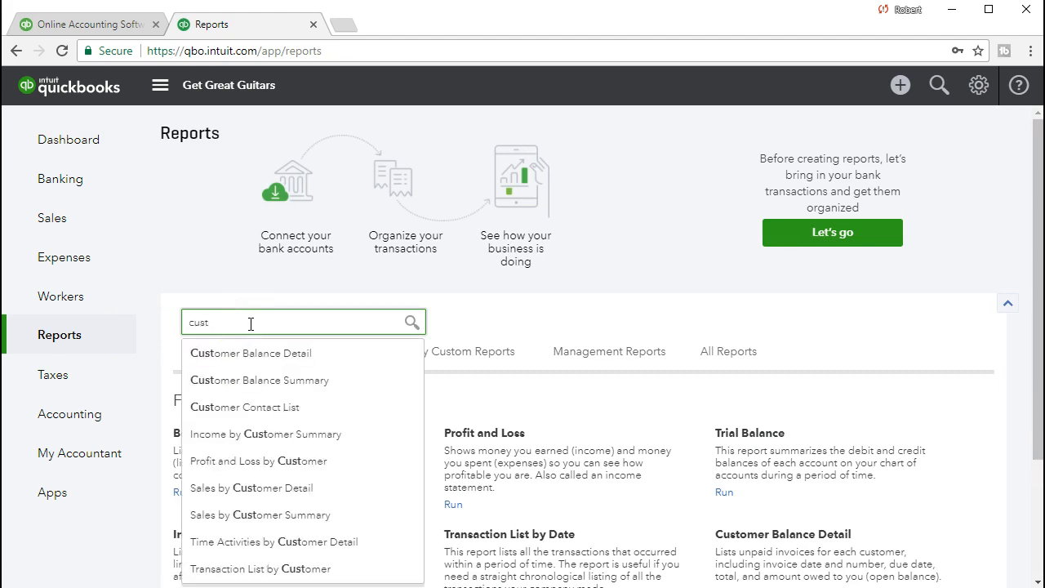
left_click(265, 368)
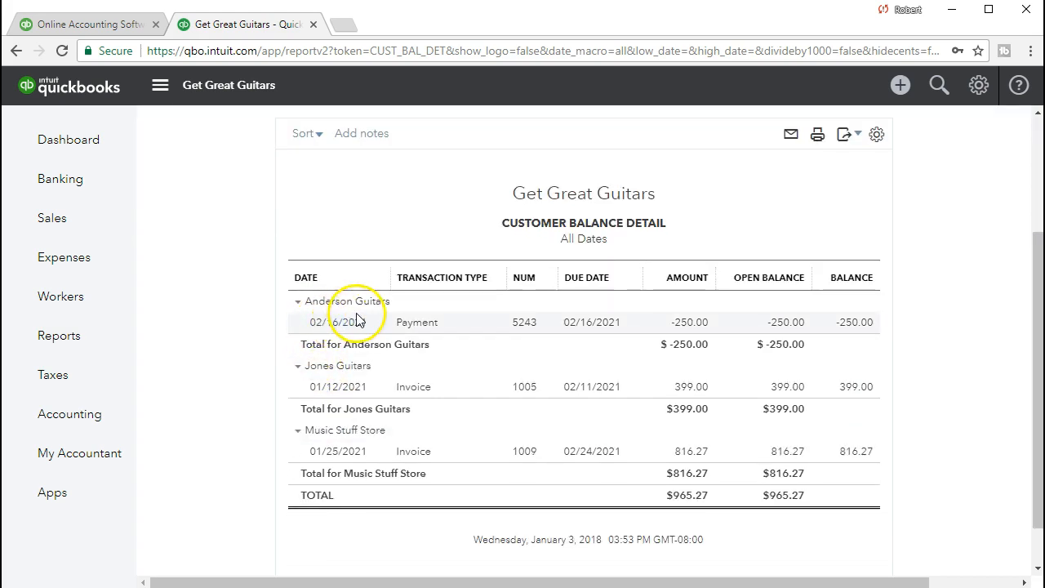
left_click(789, 326)
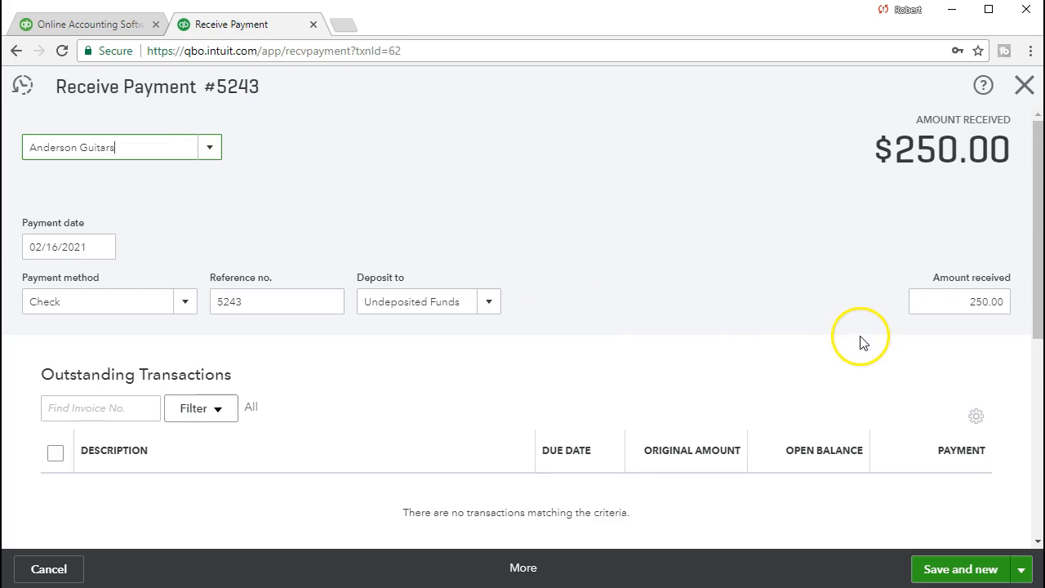
scroll(864, 343, "down", 1)
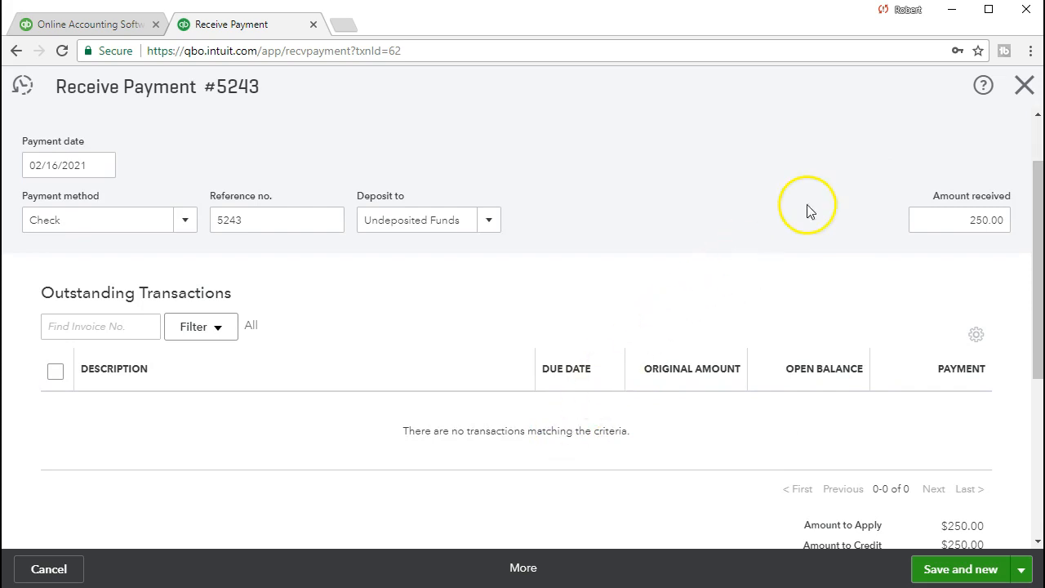
left_click(1023, 90)
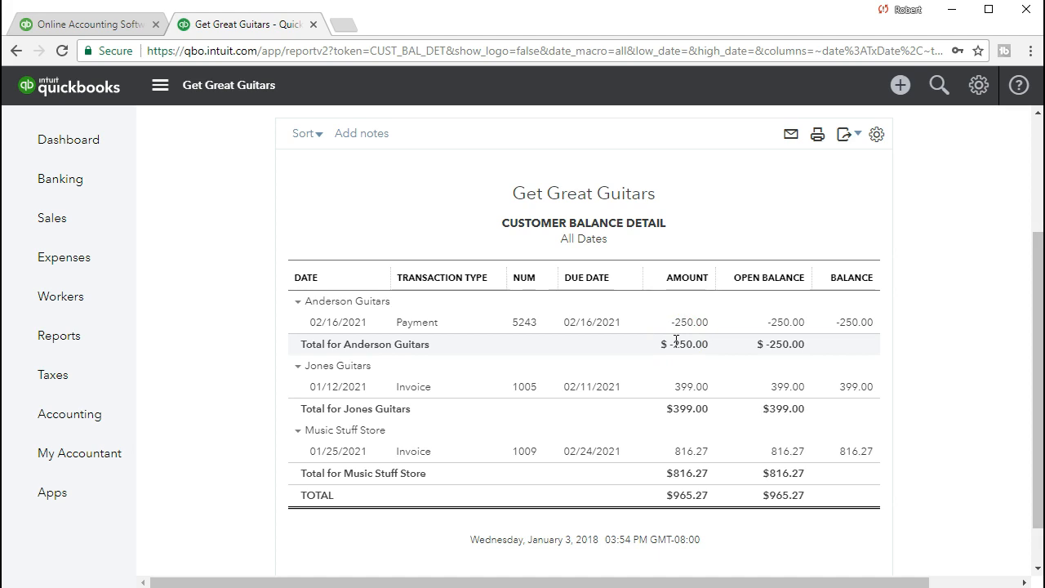
Create a blank invoice from the + New menu and show its customer list.
left_click(597, 369)
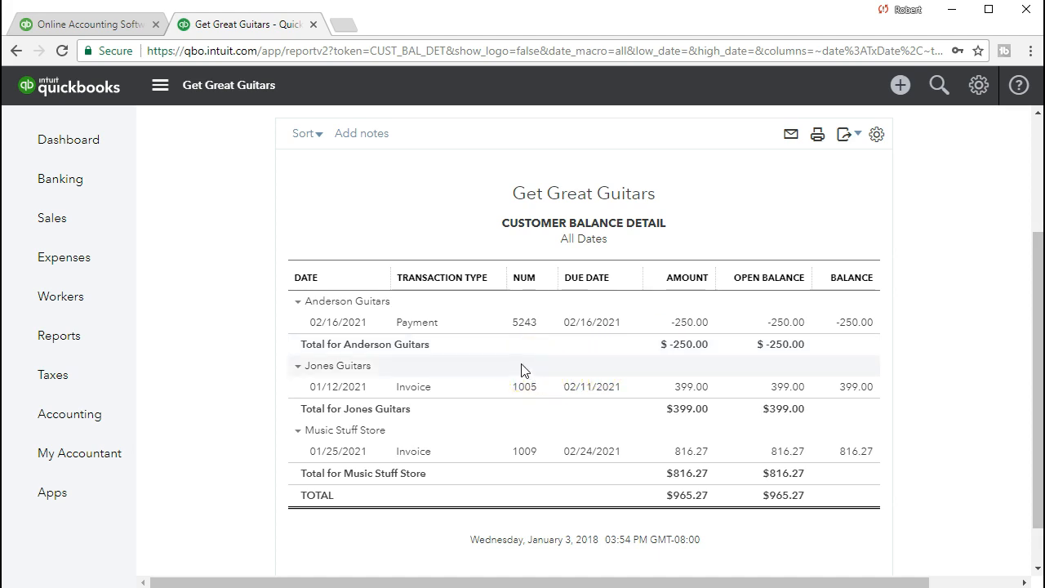
left_click(898, 92)
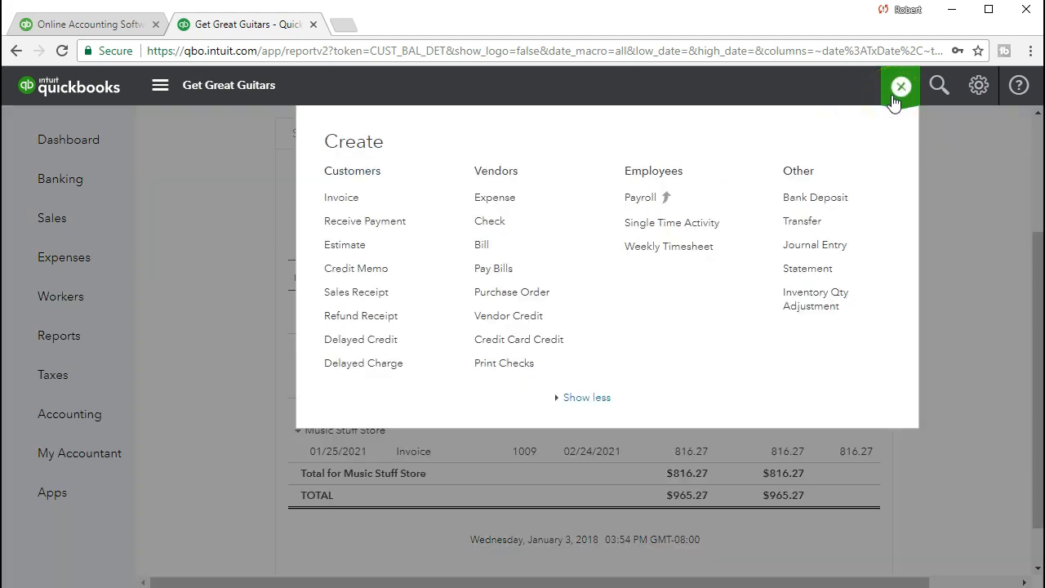
left_click(370, 202)
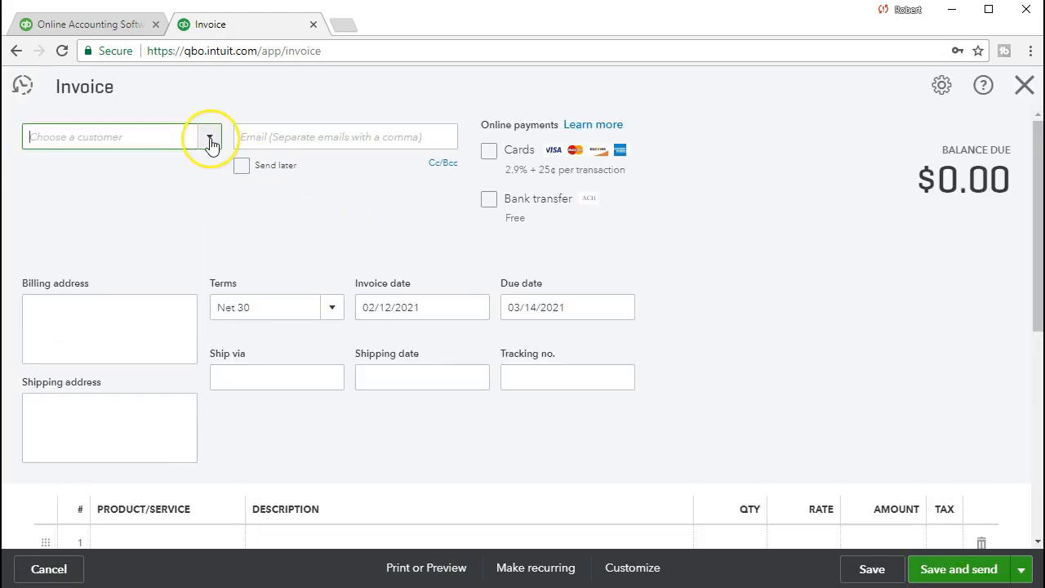
left_click(210, 140)
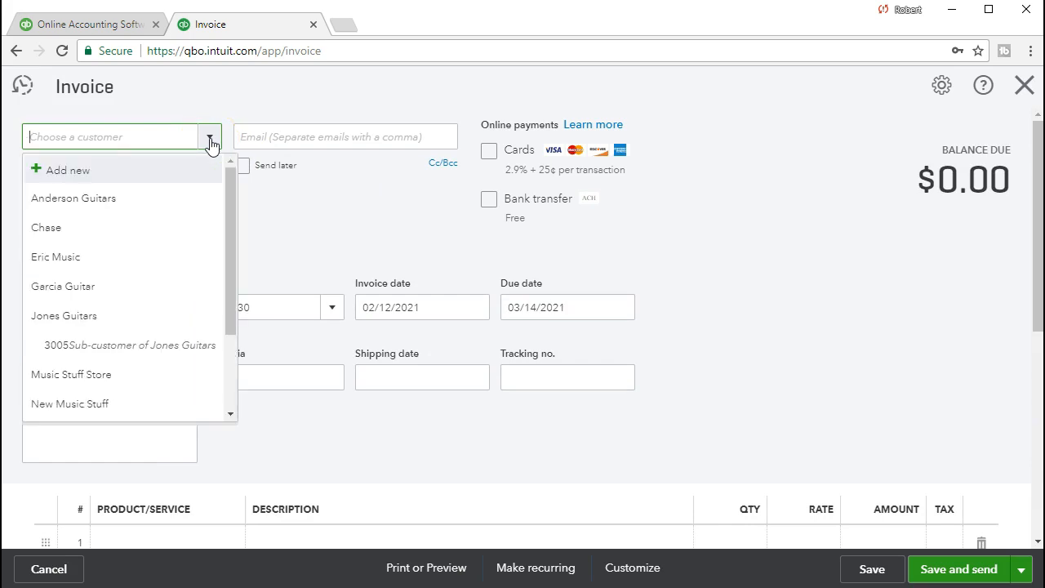
Set the customer to Anderson Guitars and replace the billing address with the pasted full street address.
type("Anderson Guitars")
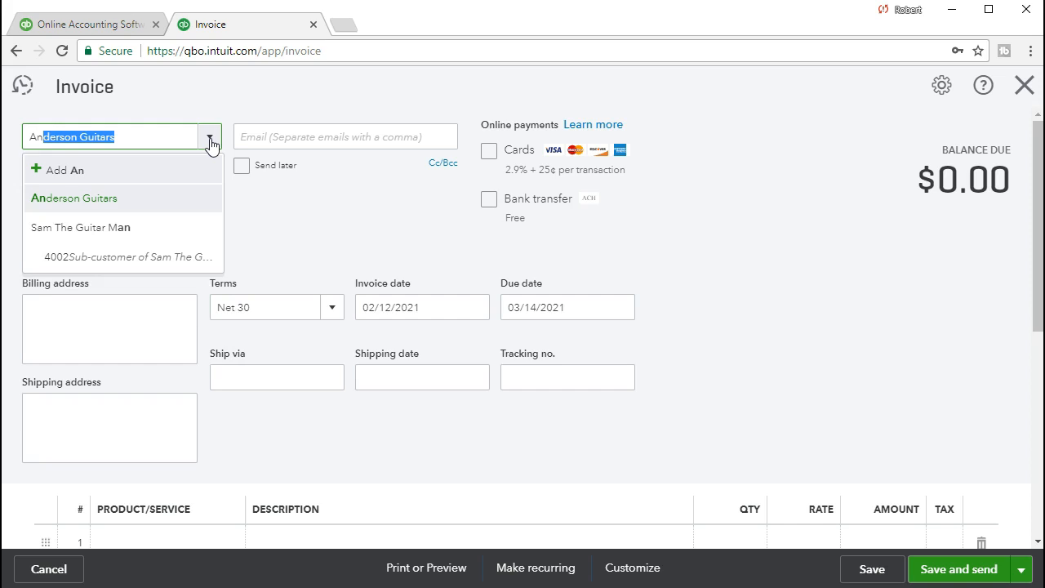
left_click(118, 204)
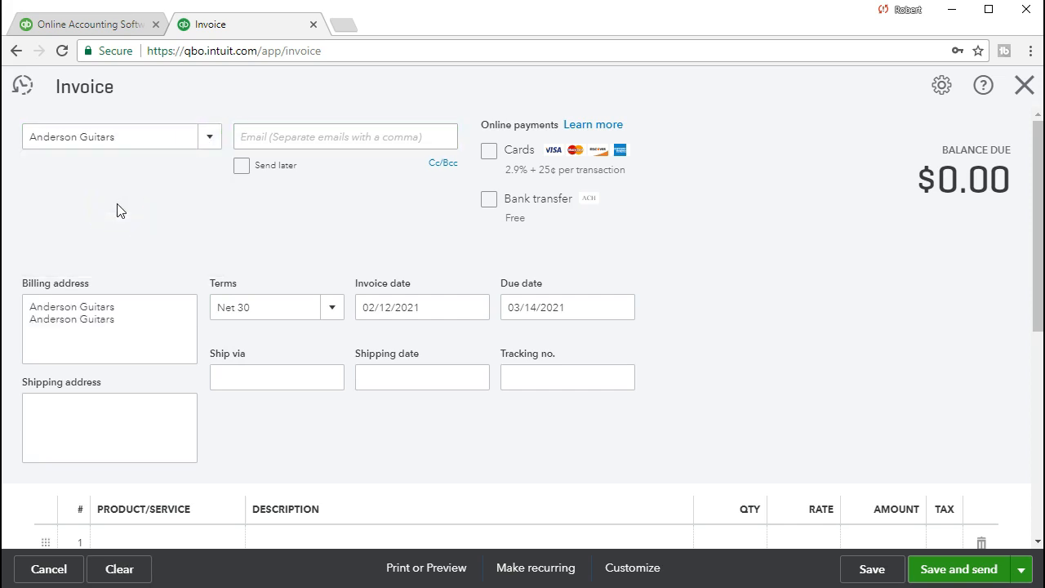
left_click(136, 325)
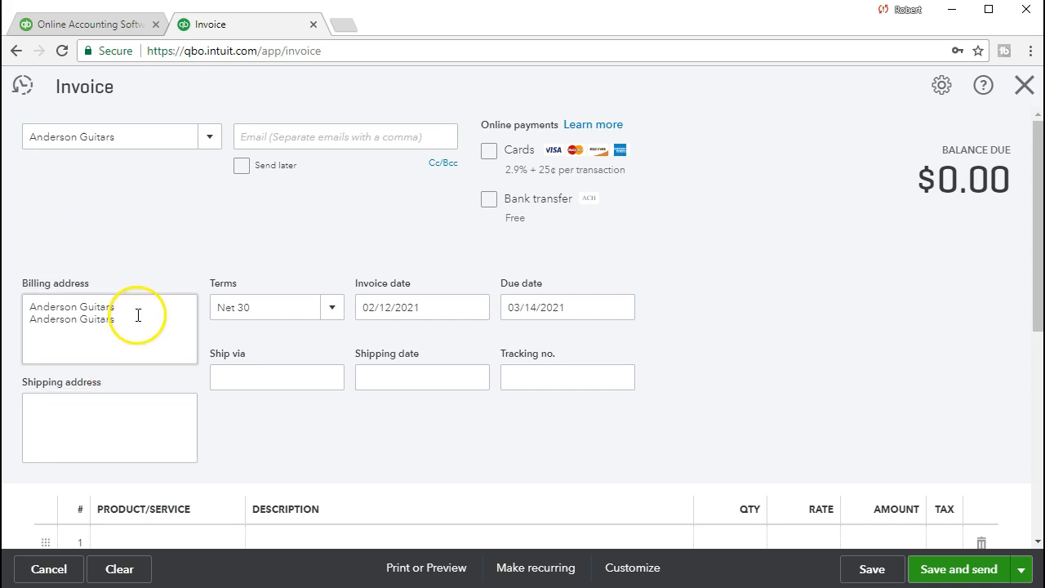
left_click_drag(136, 320, 19, 319)
key("BackSpace")
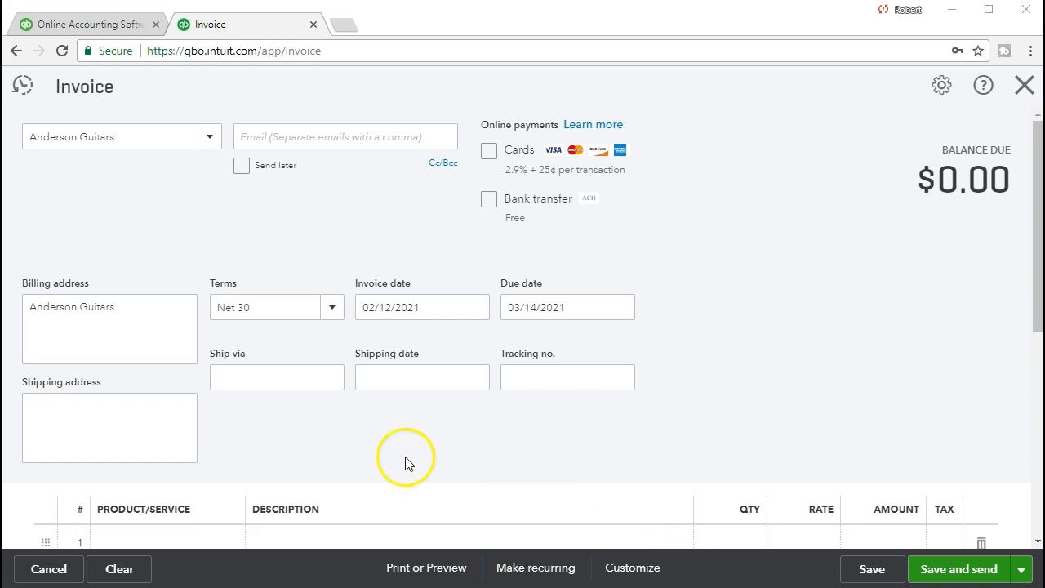
left_click(143, 336)
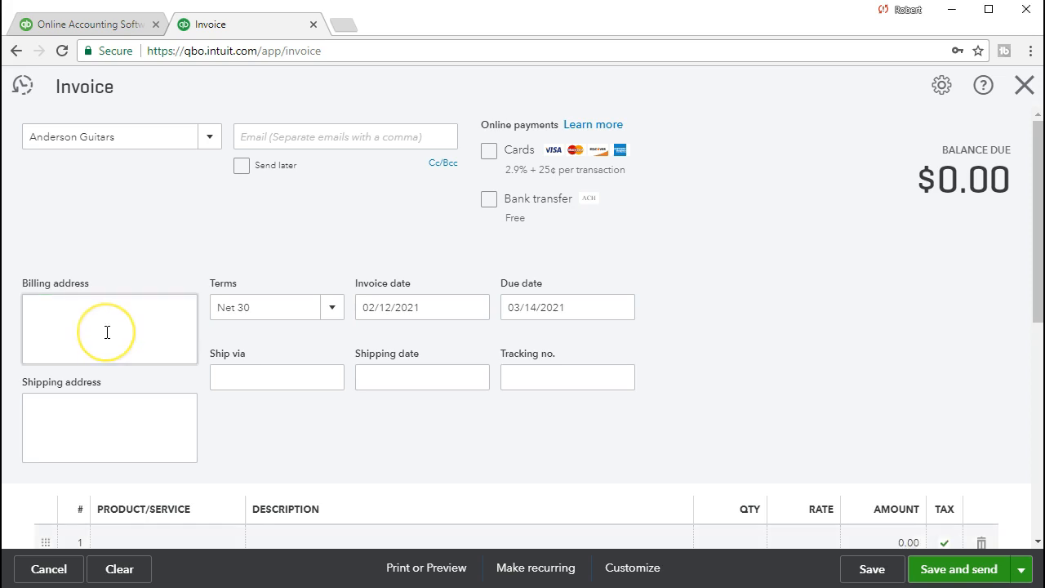
left_click(107, 333)
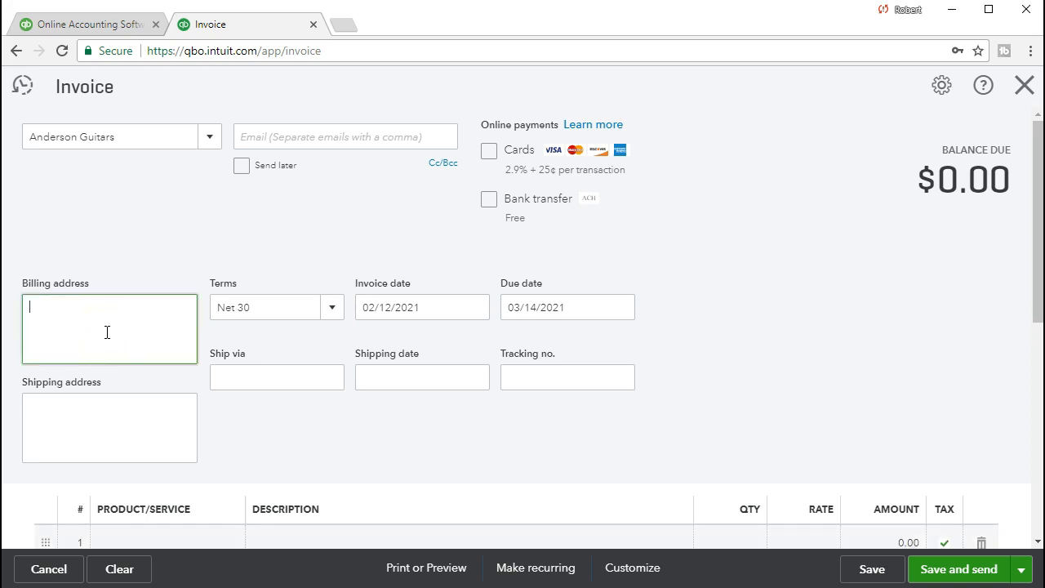
type("5638 E La Palma Ave, Anaheim, CA 92807")
left_click(139, 343)
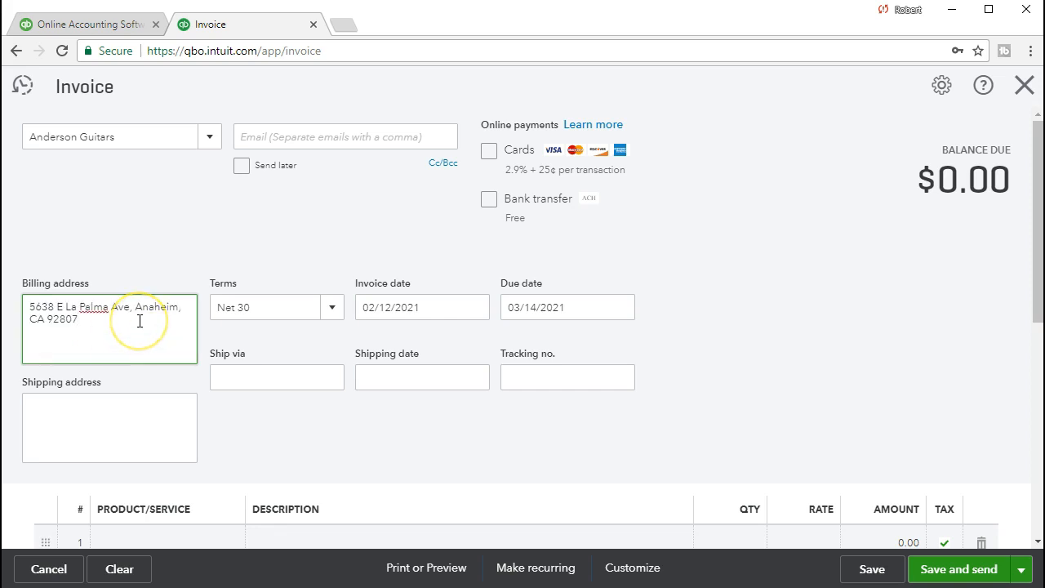
key("Tab")
Change the invoice date to 02/18/2021 so the Net 30 due date becomes 03/20/2021.
left_click(249, 309)
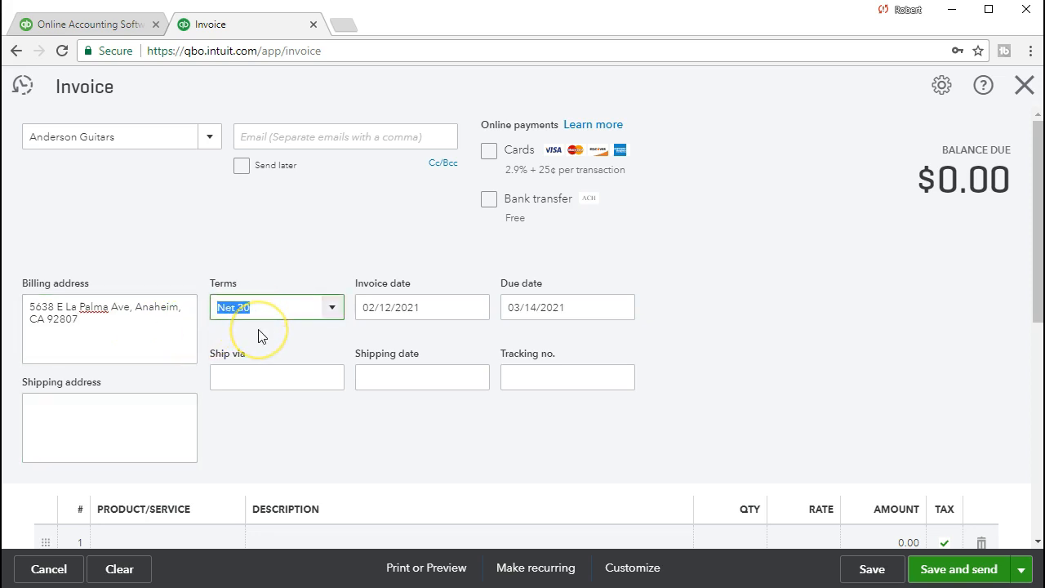
key("Tab")
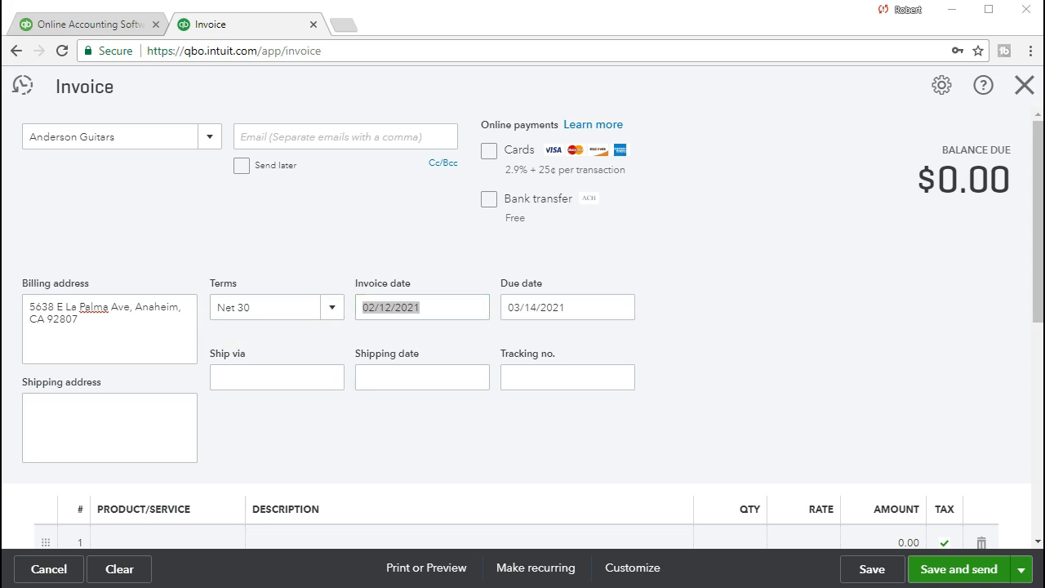
left_click(392, 310)
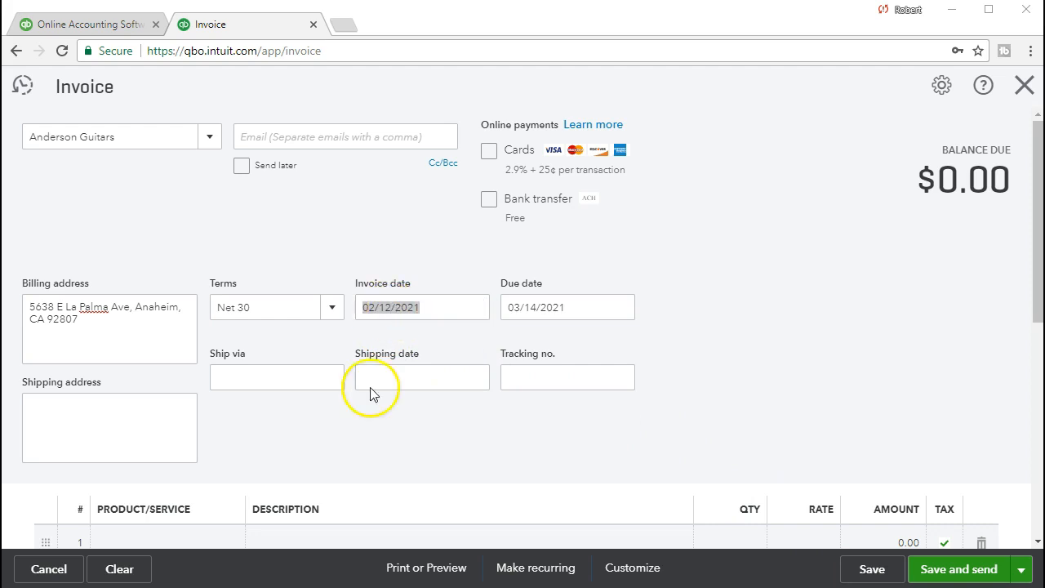
type("02/18/")
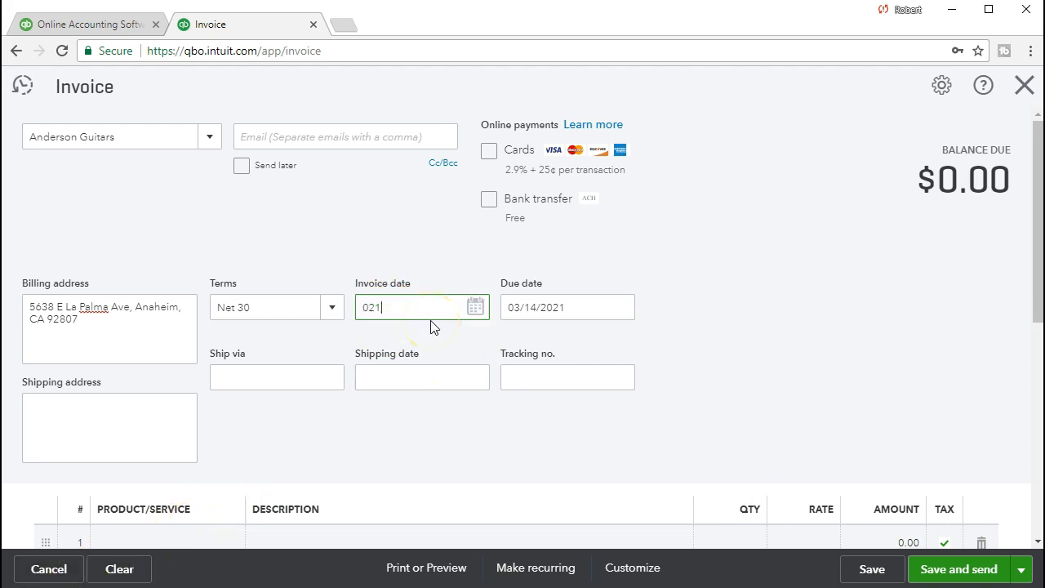
type("2021")
key("Tab")
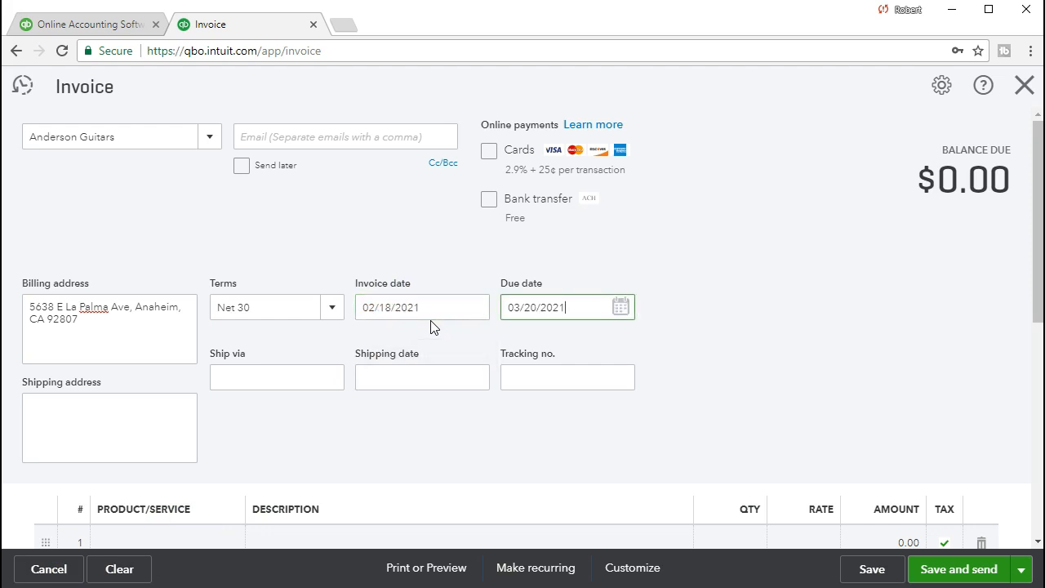
left_click(494, 330)
scroll(507, 356, "down", 1)
key("Tab")
key("Tab")
key("Tab")
key("Tab")
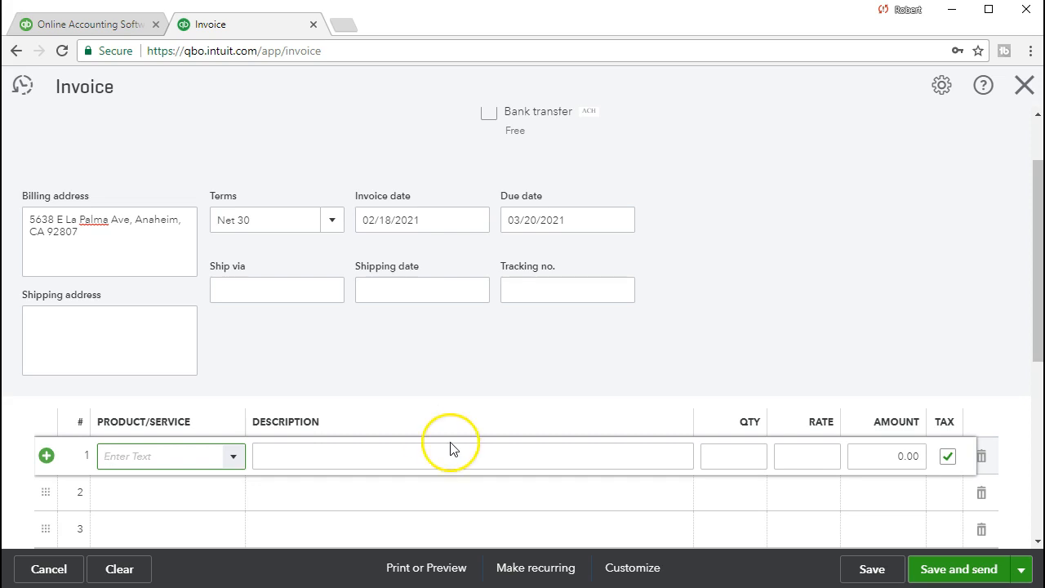
Add product ELP (Epiphone Les Paul), quantity 1 at 500, on invoice line 1.
left_click(235, 459)
type("El")
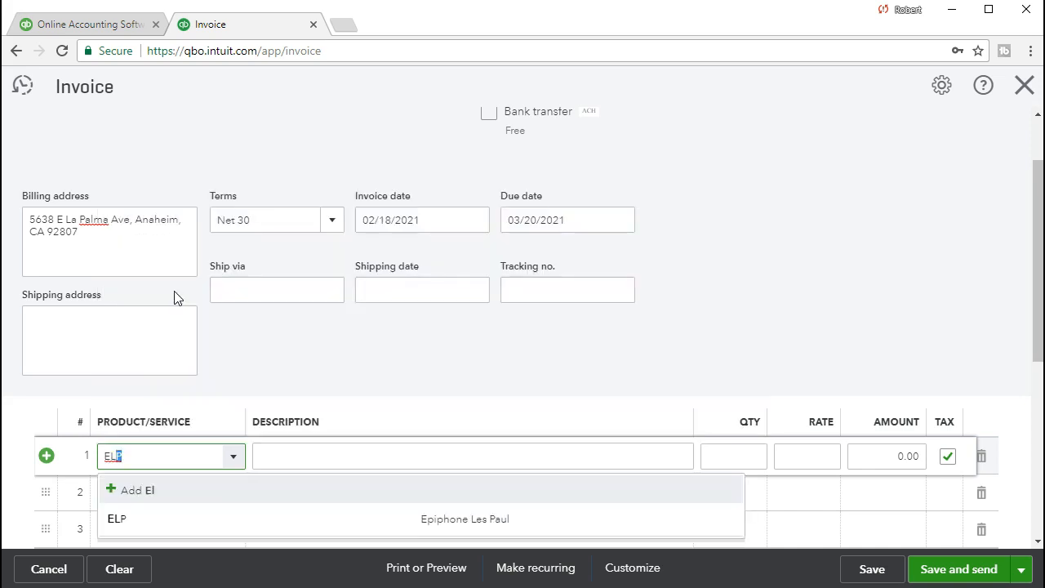
key("Tab")
left_click(352, 450)
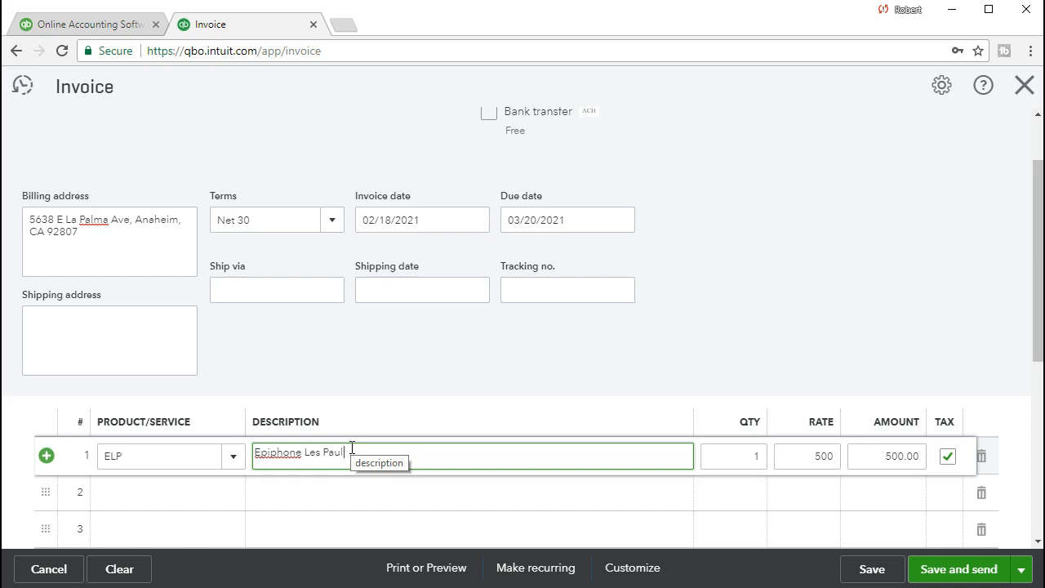
key("Tab")
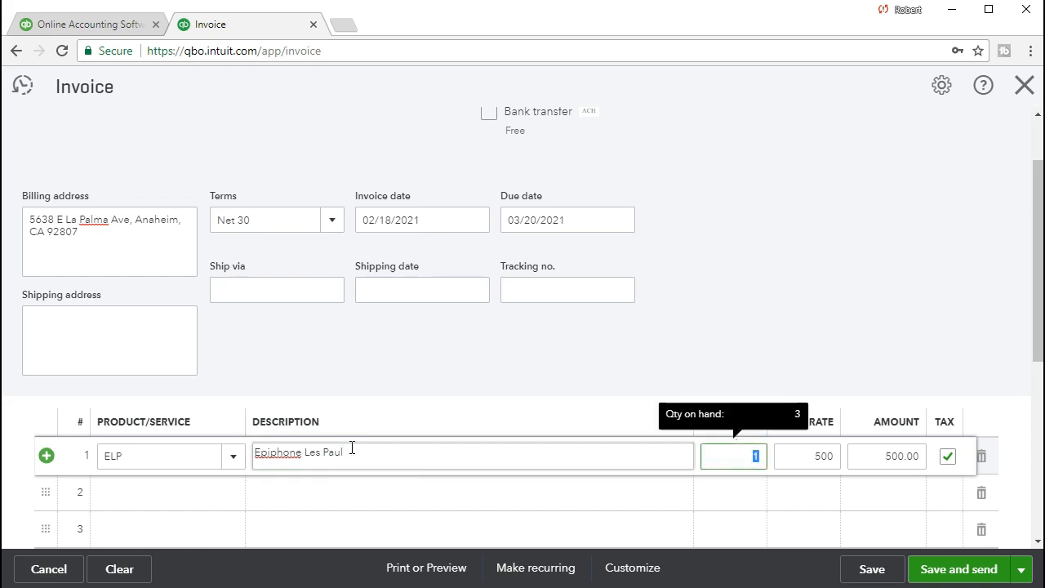
key("Tab")
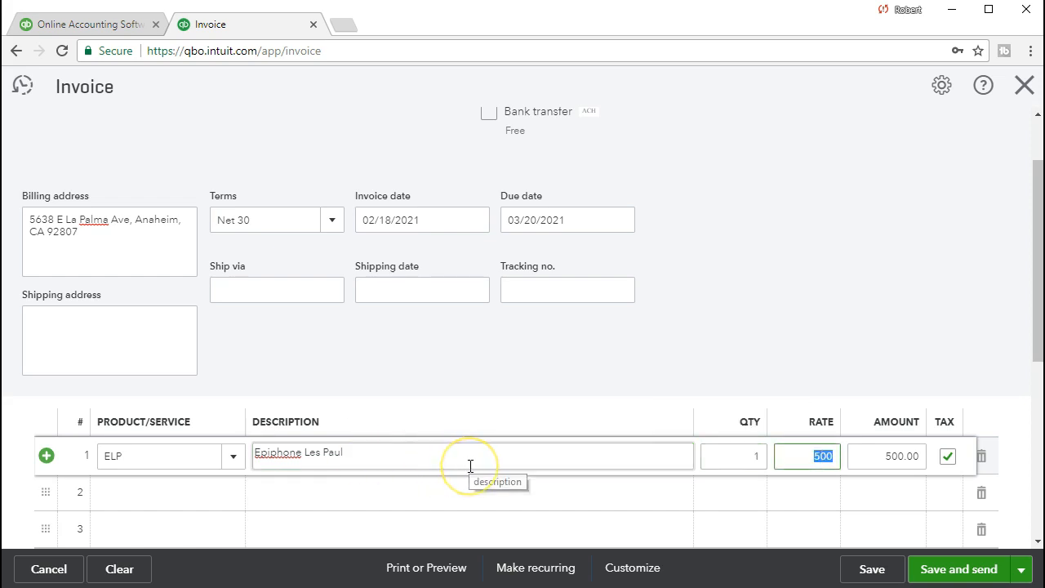
key("Tab")
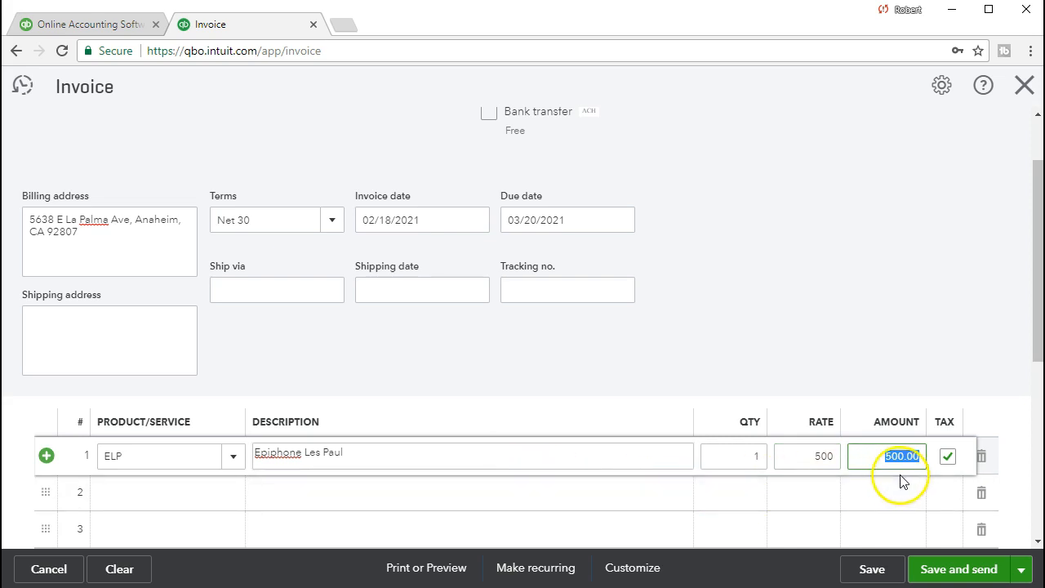
Commit the line so sales tax recalculates to 38.75 on the $500.00 subtotal.
scroll(926, 481, "down", 1)
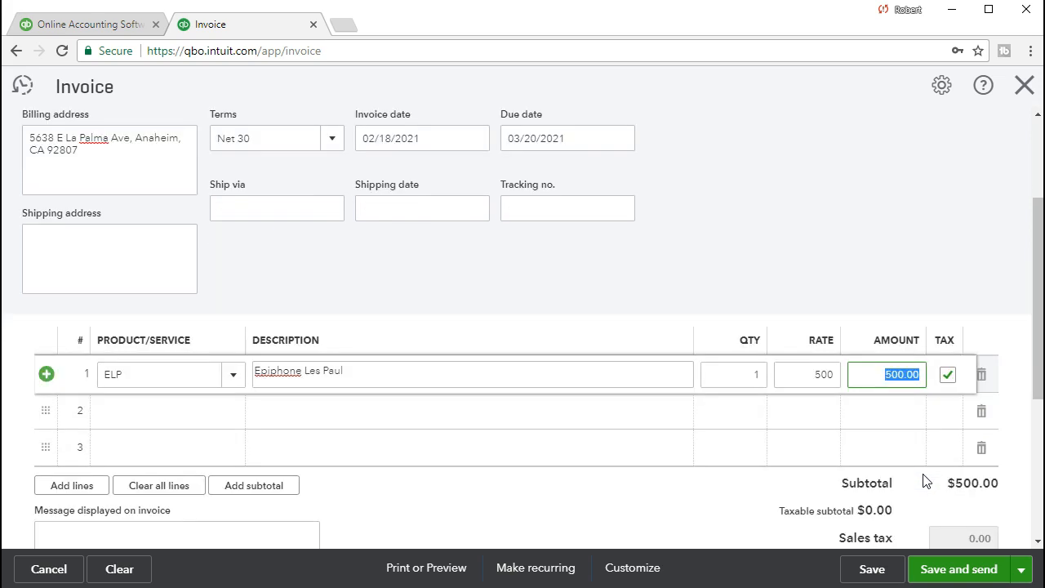
scroll(926, 481, "down", 1)
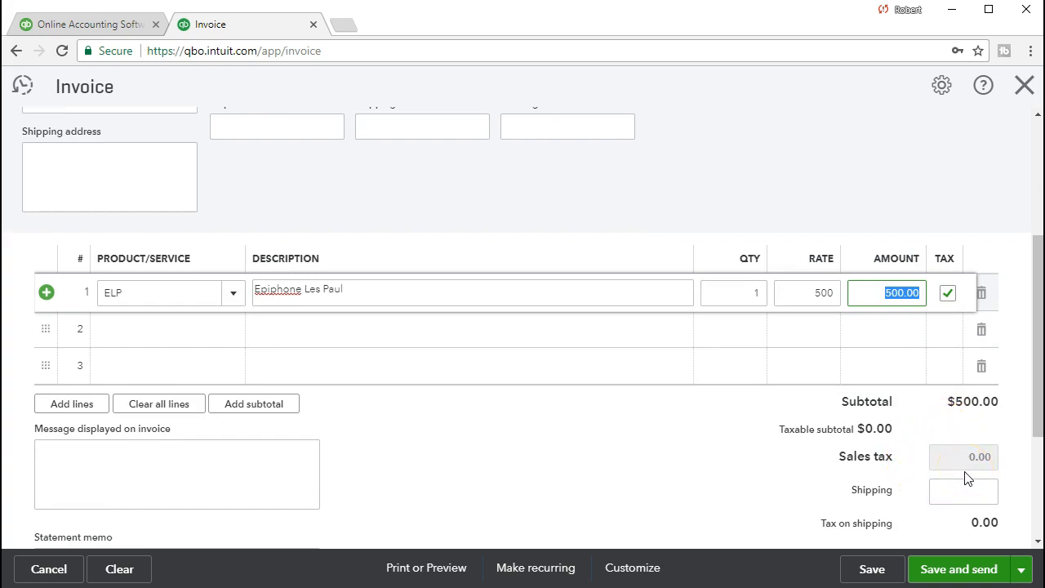
left_click(552, 335)
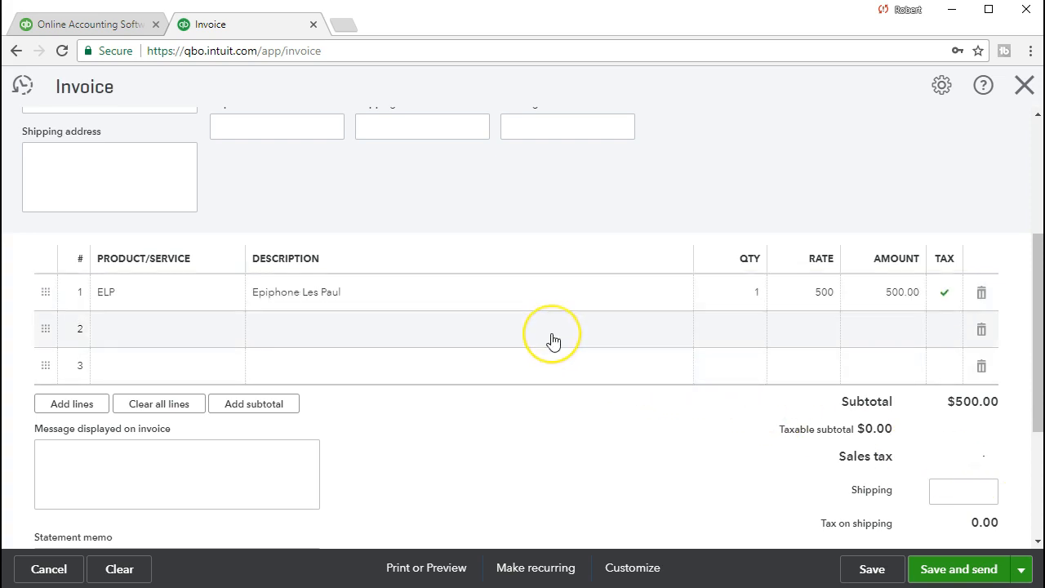
left_click(769, 431)
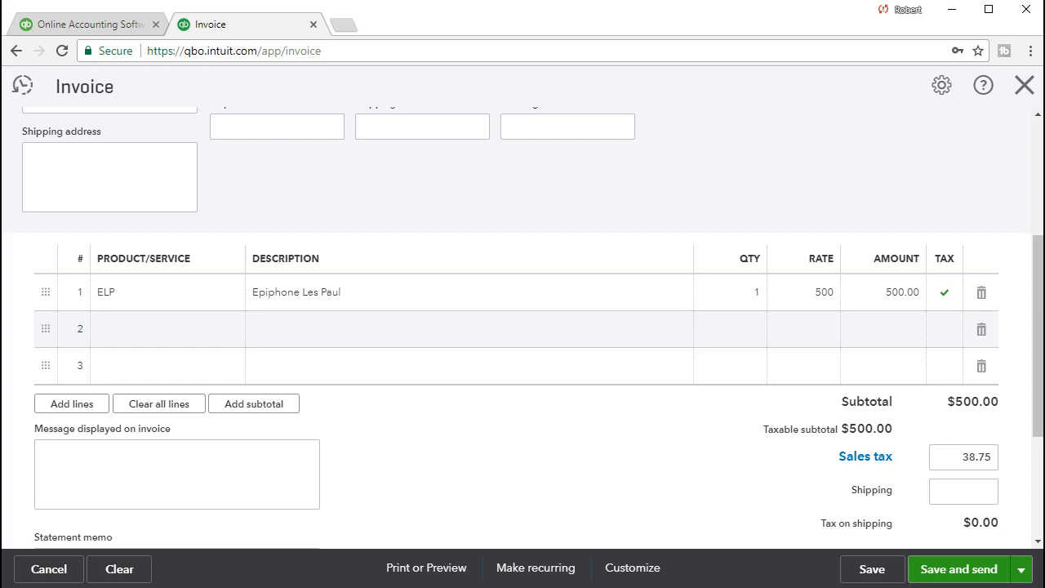
Compute 500*.05 = 25 in Calculator, then drag the Calculator window off screen.
left_click_drag(818, 229, 516, 176)
left_click(527, 390)
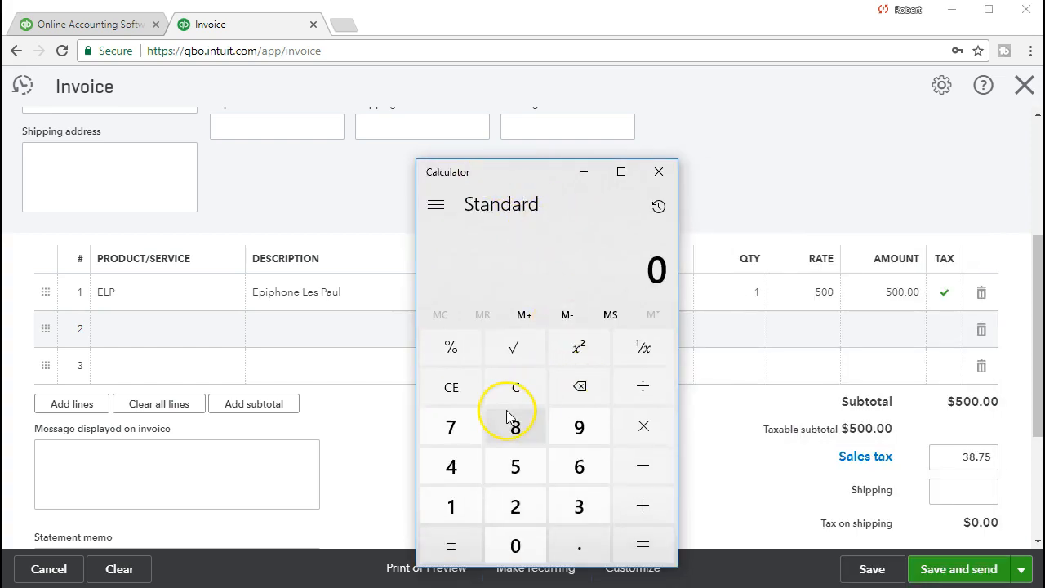
type("500*")
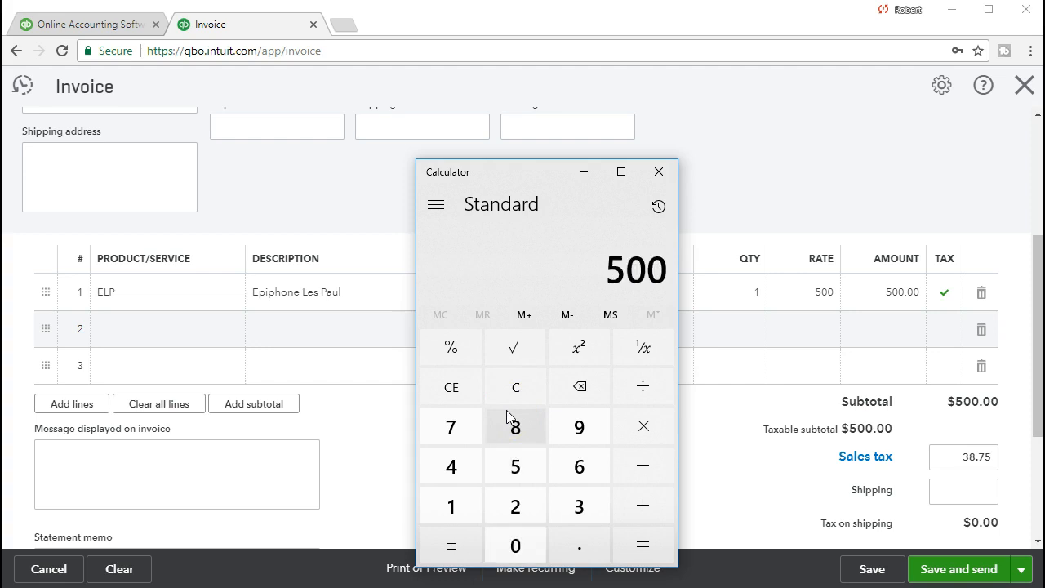
type(".05")
key("Return")
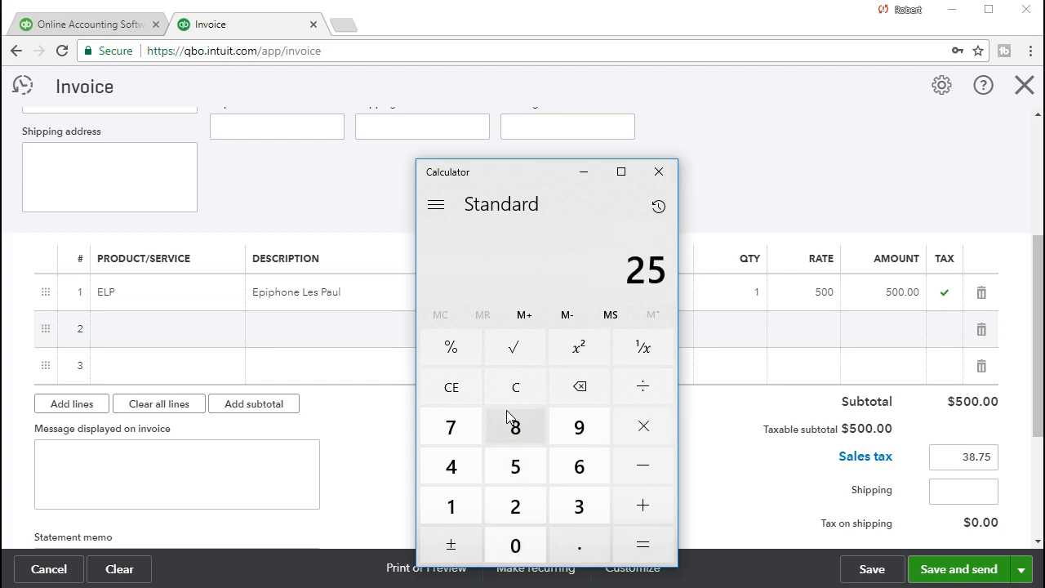
left_click_drag(560, 173, 1044, 196)
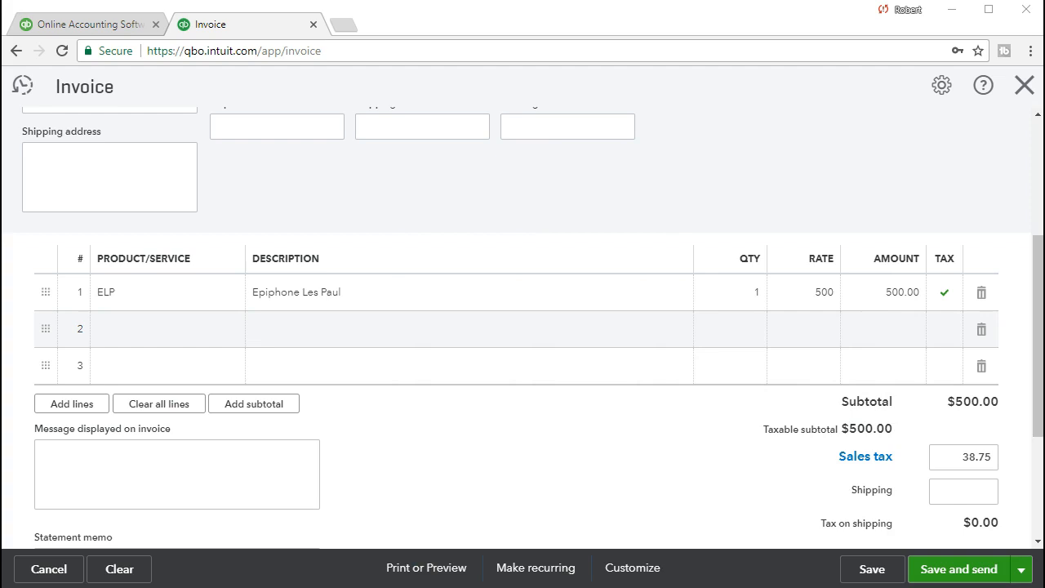
Override the invoice sales tax to 25.00, keeping the change over the recommended amount.
double_click(967, 460)
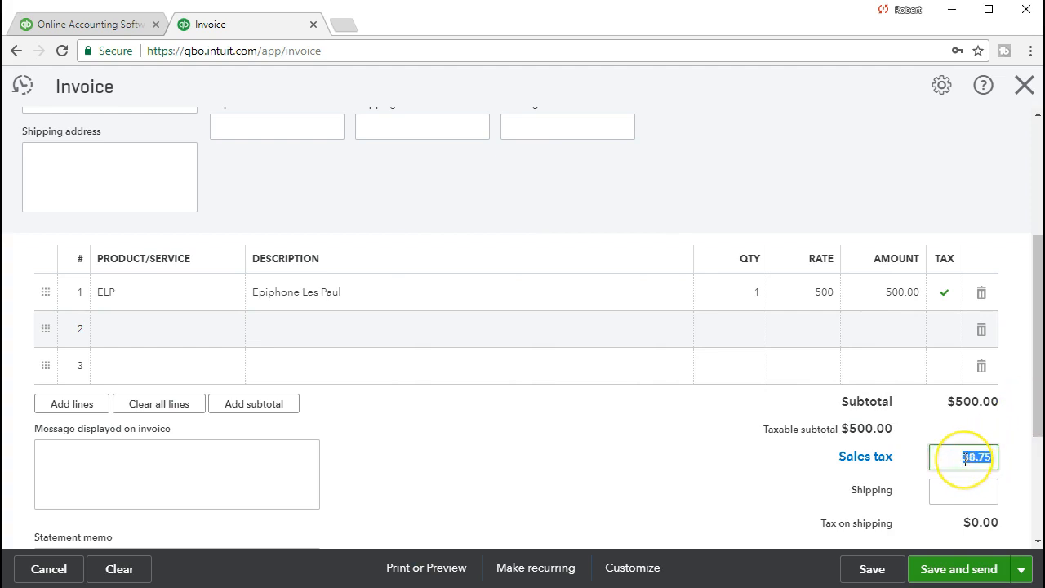
type("25")
left_click(960, 489)
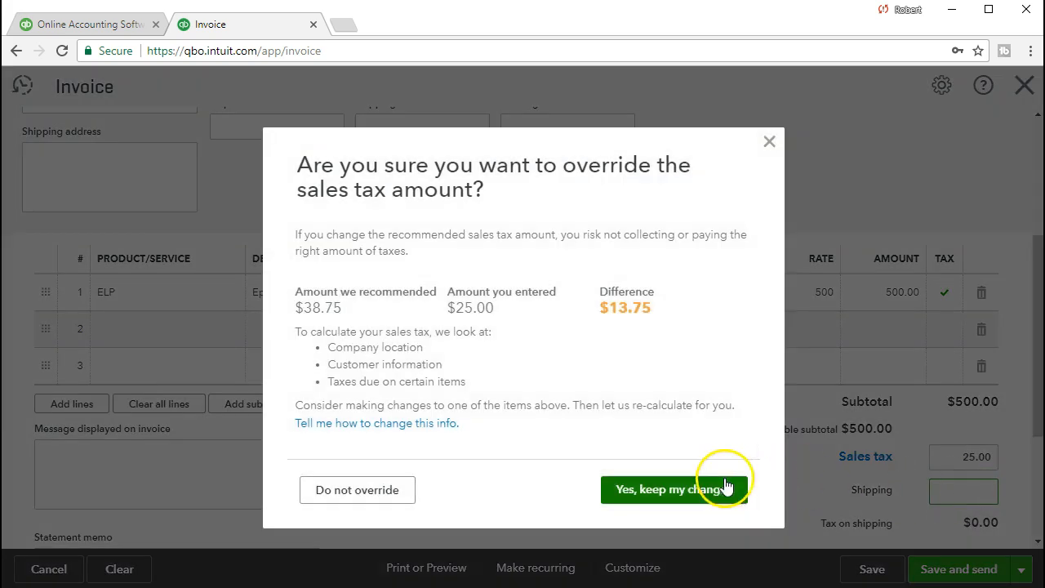
left_click(628, 490)
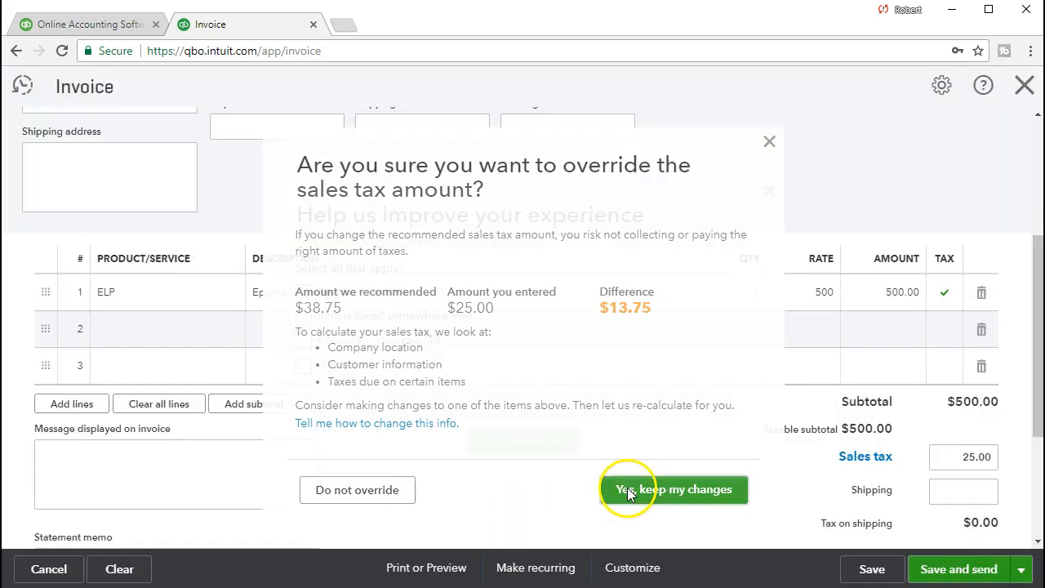
Give Other / Practice problem as the override reason and send the feedback.
left_click(306, 365)
left_click(362, 384)
type("oth")
key("BackSpace")
key("BackSpace")
key("BackSpace")
type("pra")
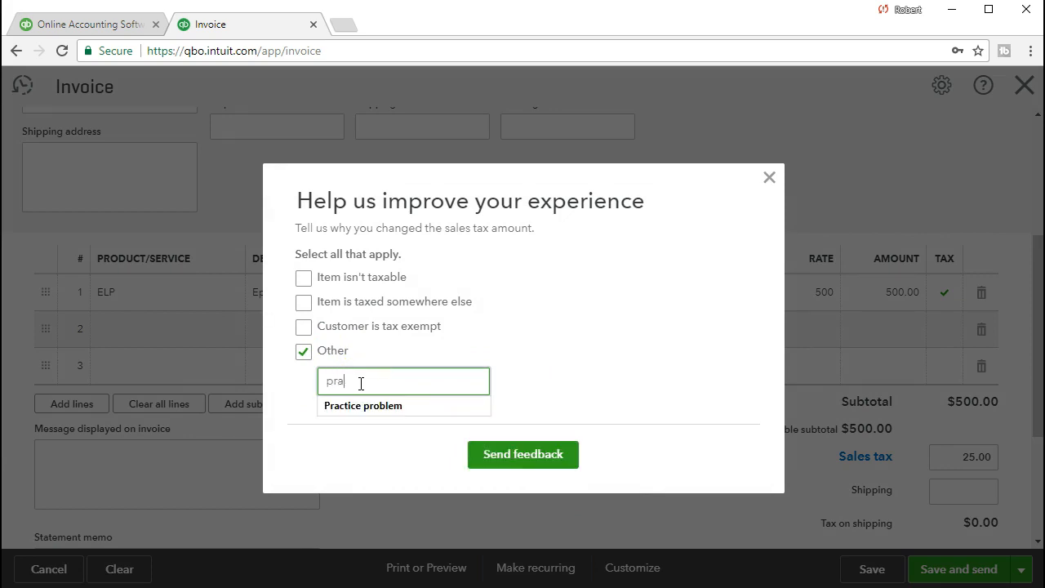
left_click(348, 406)
left_click(526, 456)
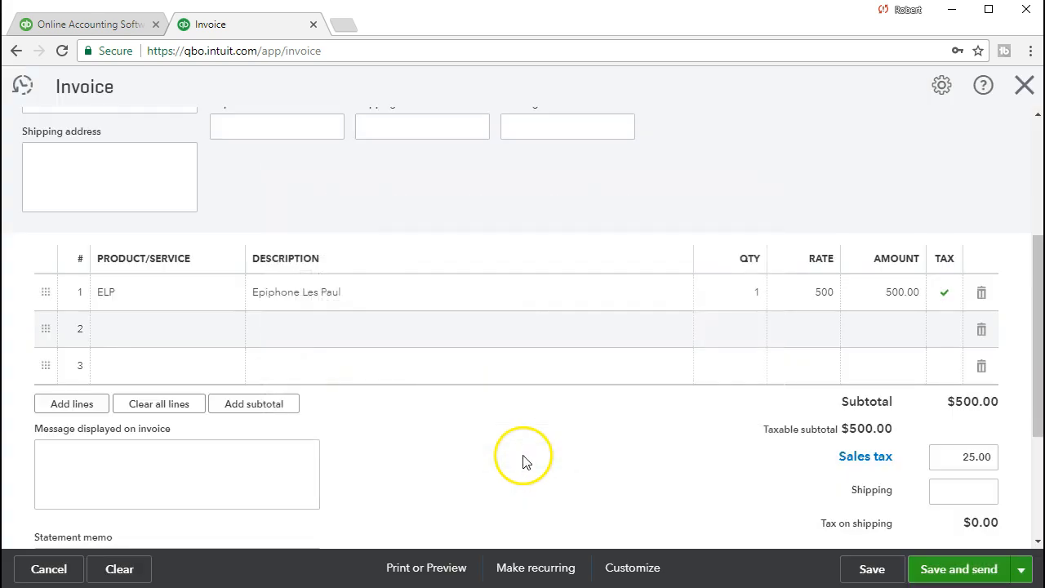
left_click(921, 440)
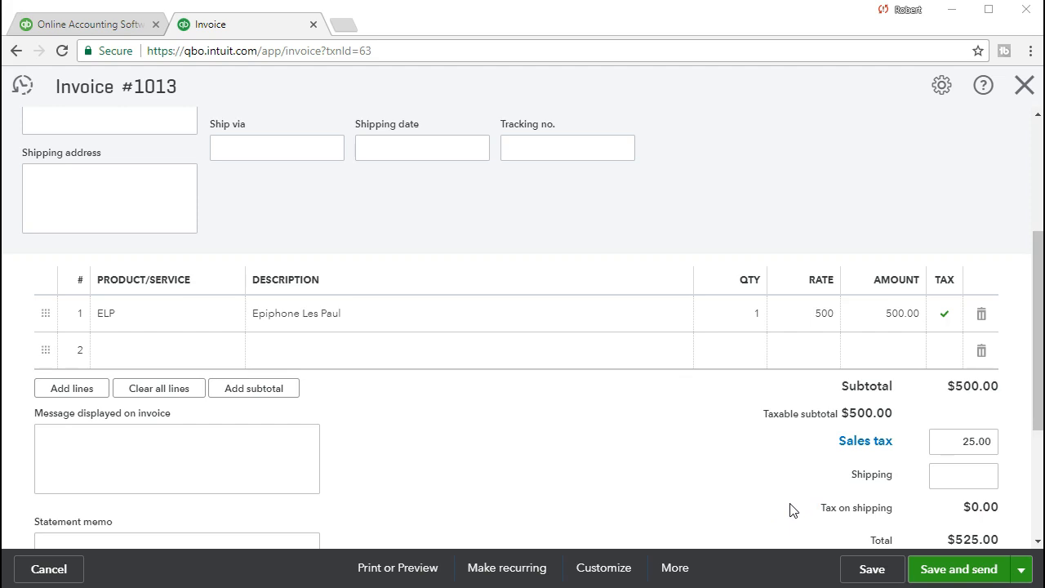
Check invoice 1013's $275.00 balance due, then save and close the invoice.
scroll(790, 509, "up", 3)
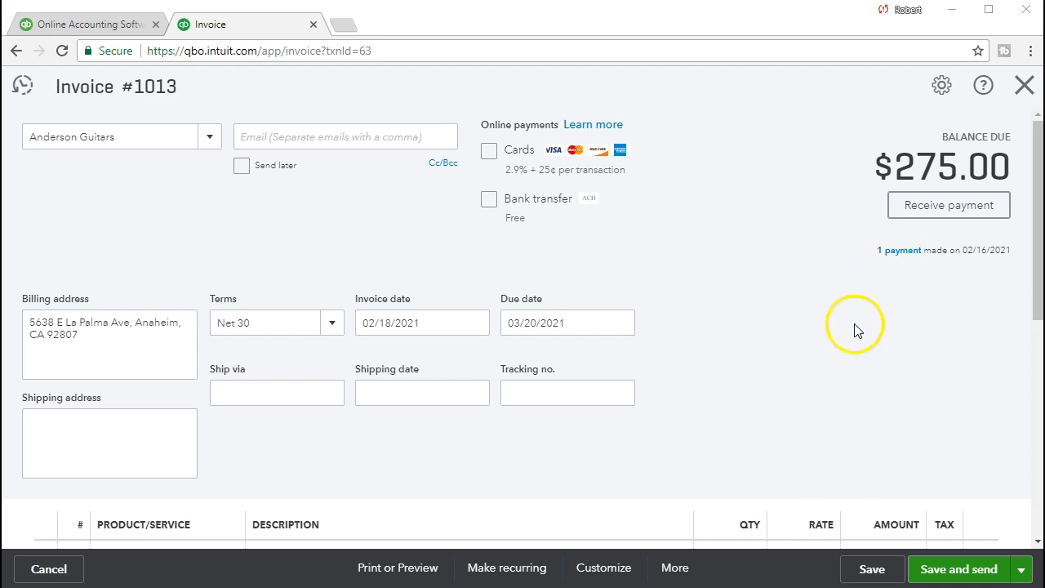
left_click(872, 570)
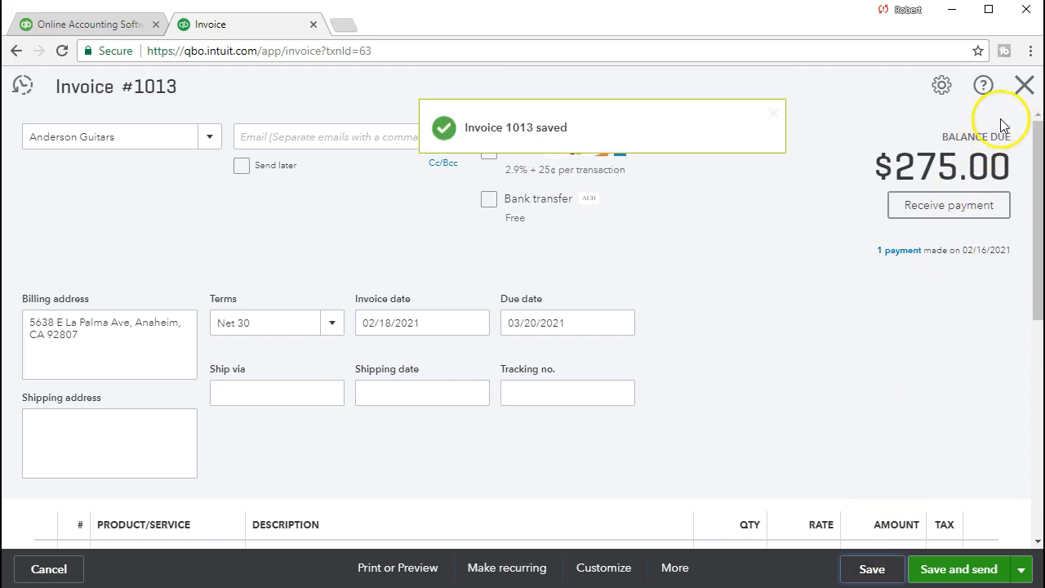
left_click(1025, 86)
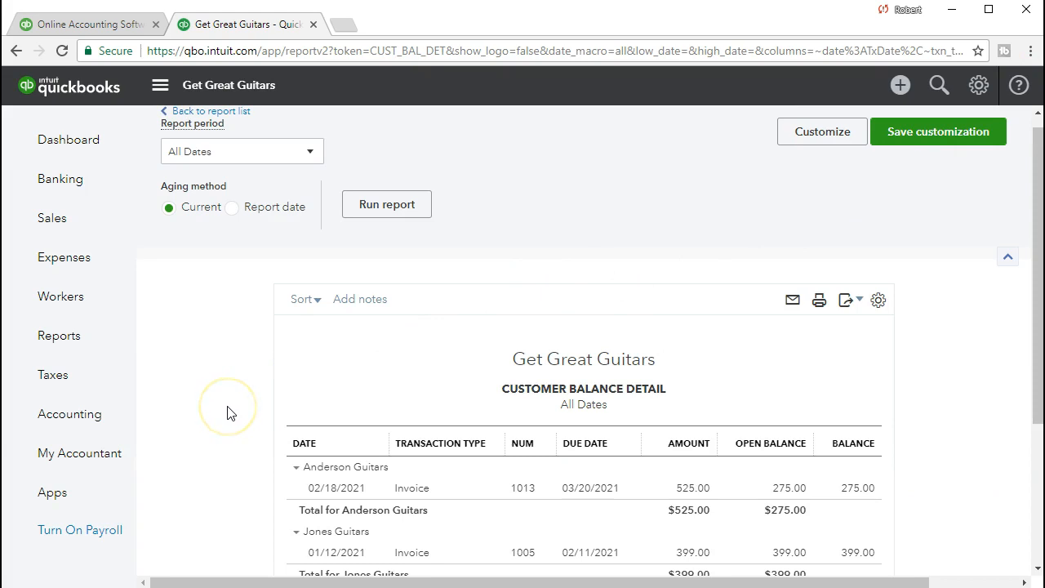
Show the Sales Invoices list and scroll to invoice 1013, partially paid with $275.00 open.
left_click(68, 231)
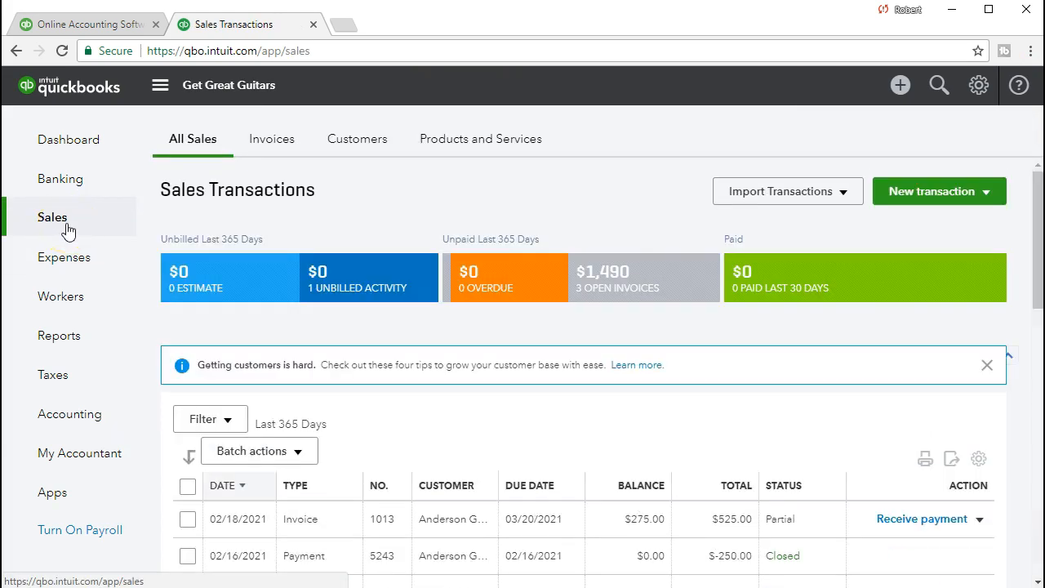
left_click(265, 147)
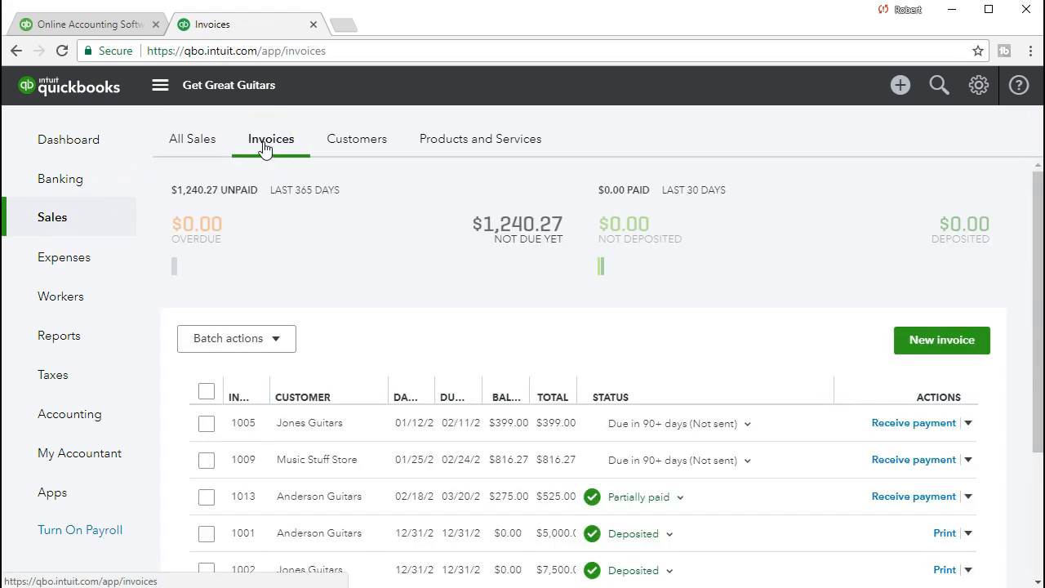
scroll(404, 276, "down", 1)
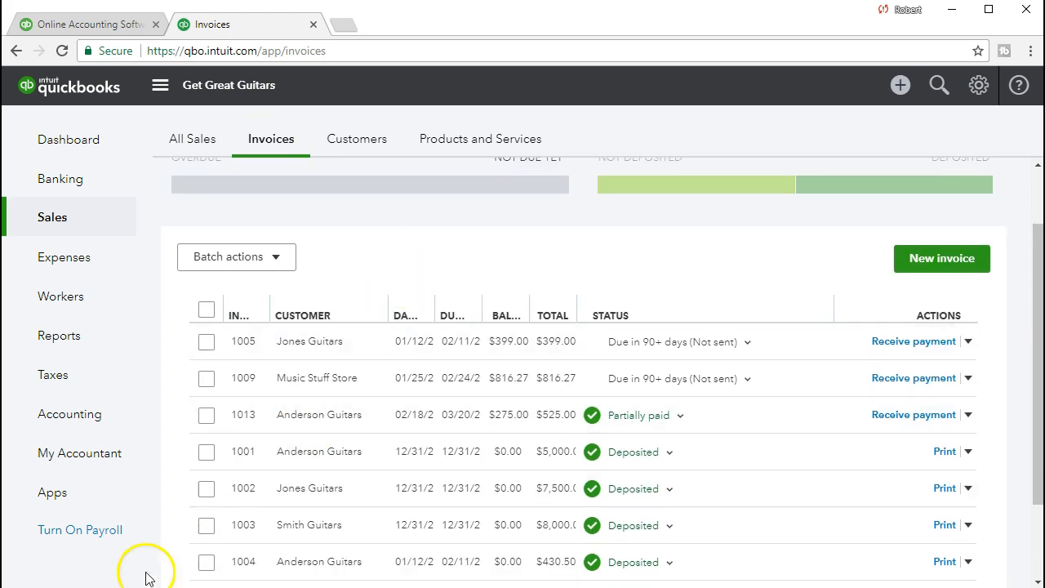
scroll(304, 335, "down", 1)
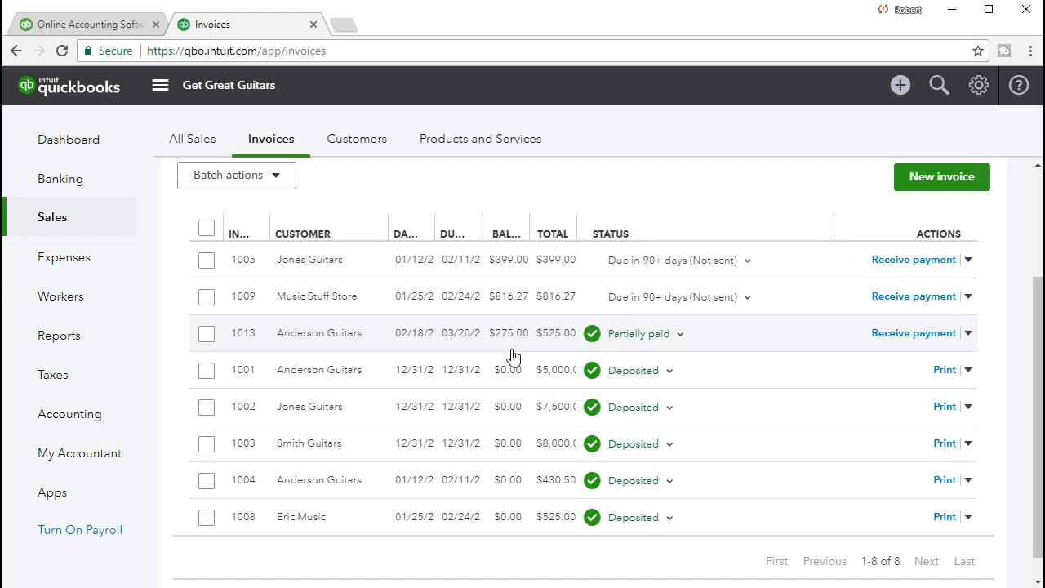
Open invoice 1013 and review its $525.00 total, $250.00 received and $275.00 balance due.
left_click(329, 341)
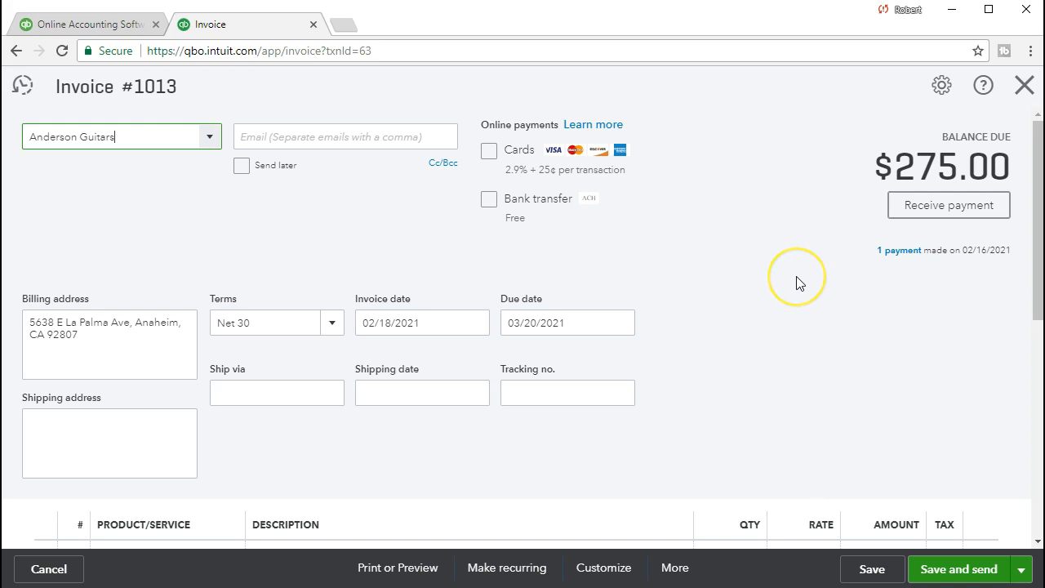
scroll(798, 283, "down", 2)
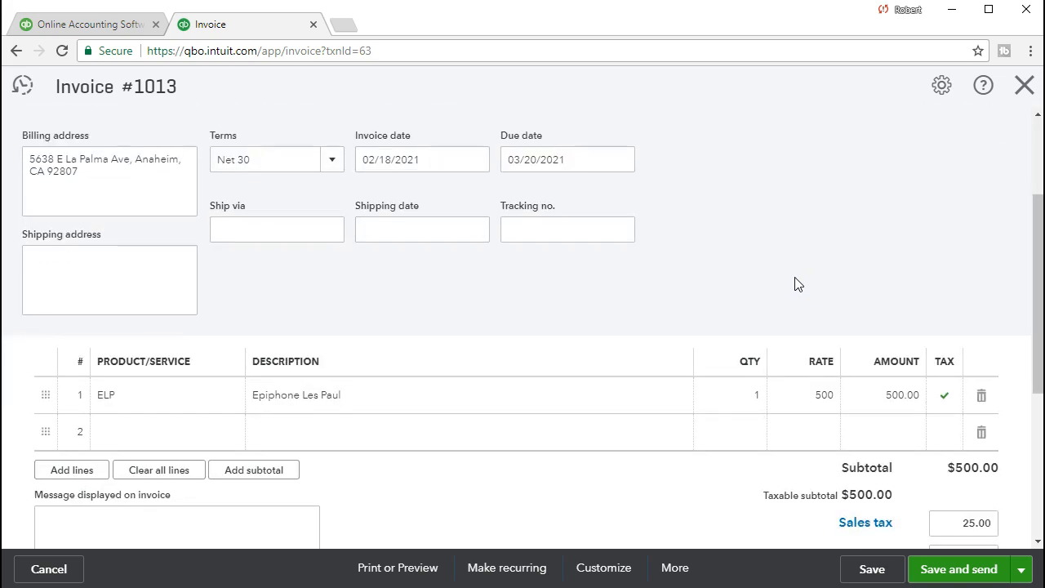
scroll(799, 283, "down", 1)
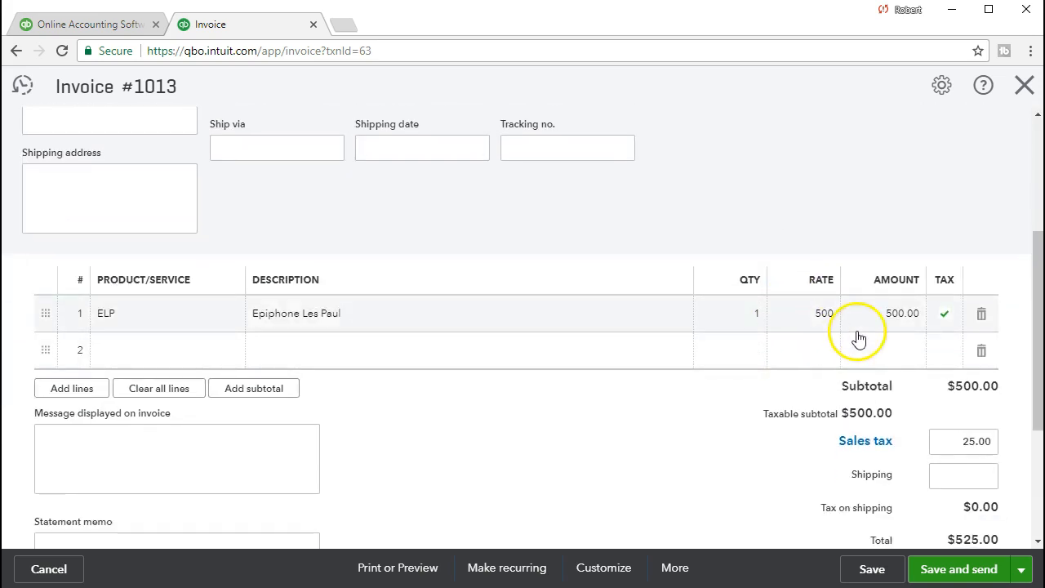
scroll(916, 400, "down", 1)
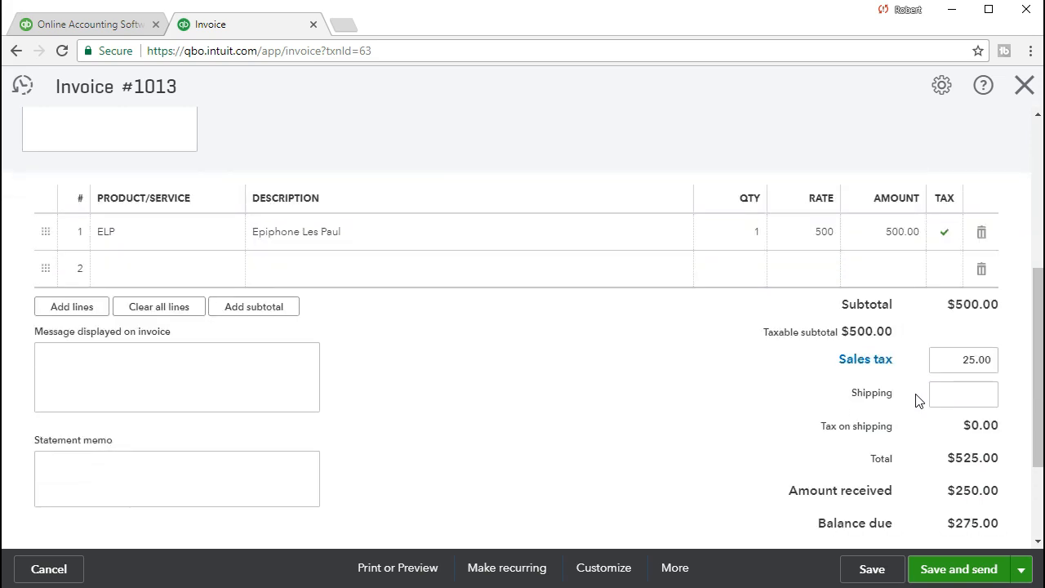
left_click(940, 390)
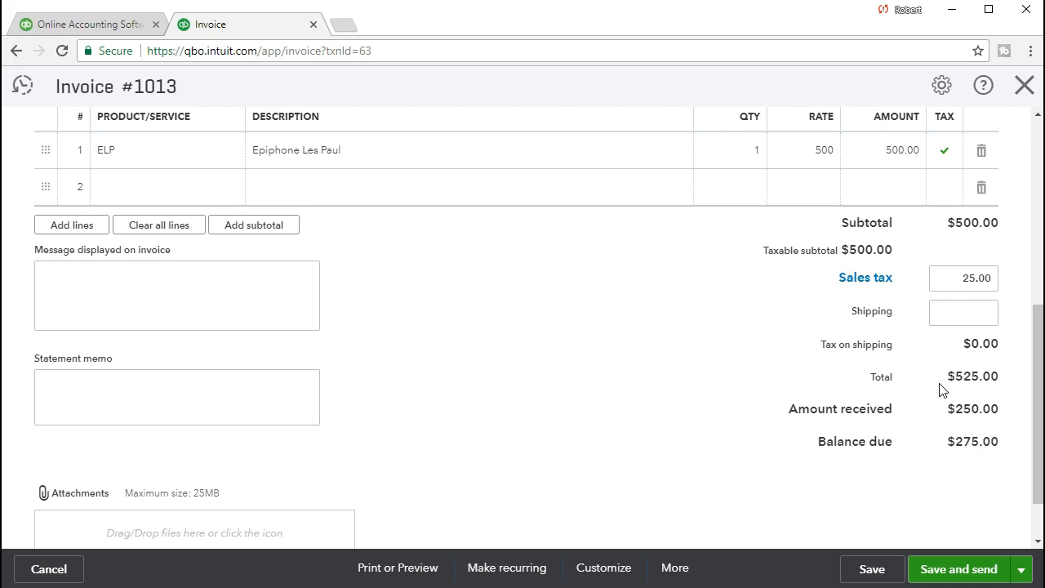
left_click(938, 409)
scroll(189, 294, "up", 5)
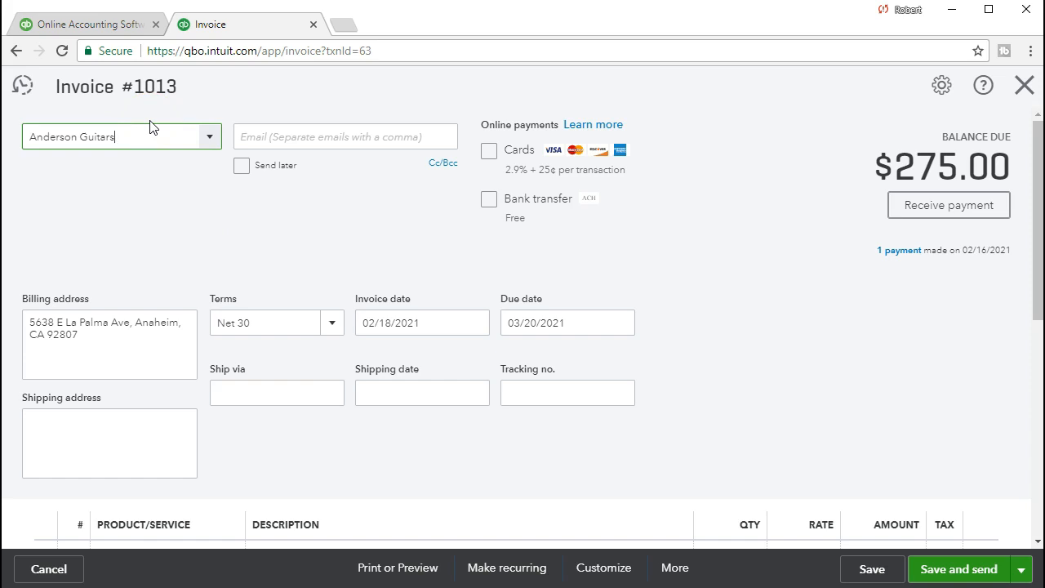
scroll(240, 258, "down", 3)
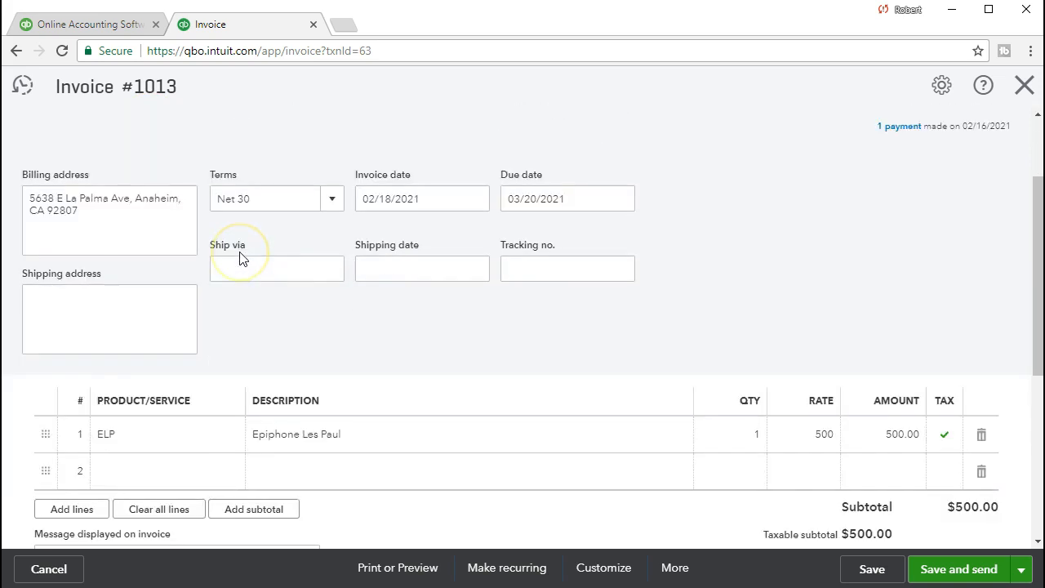
scroll(240, 257, "down", 1)
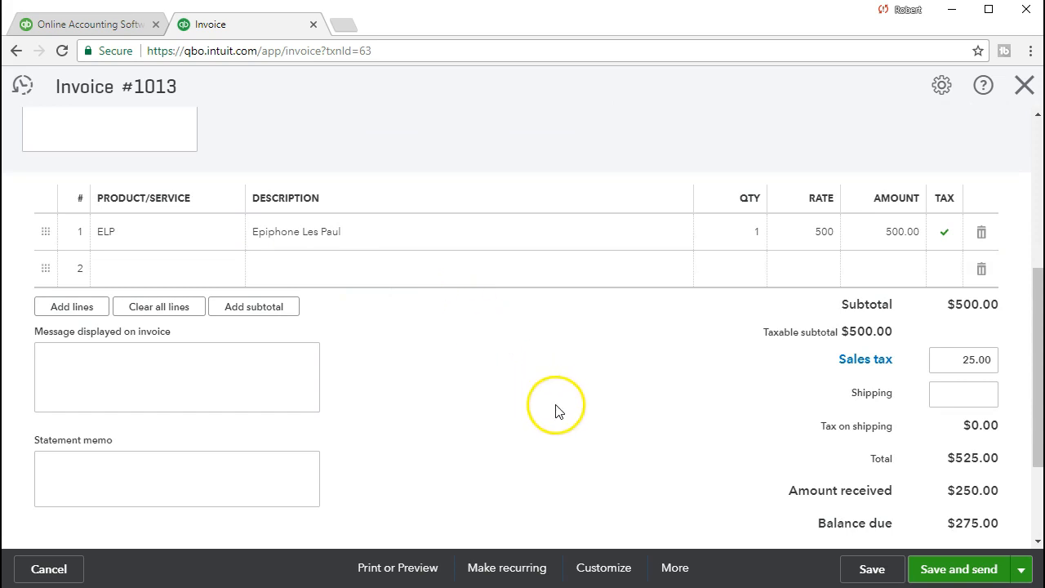
scroll(604, 411, "down", 1)
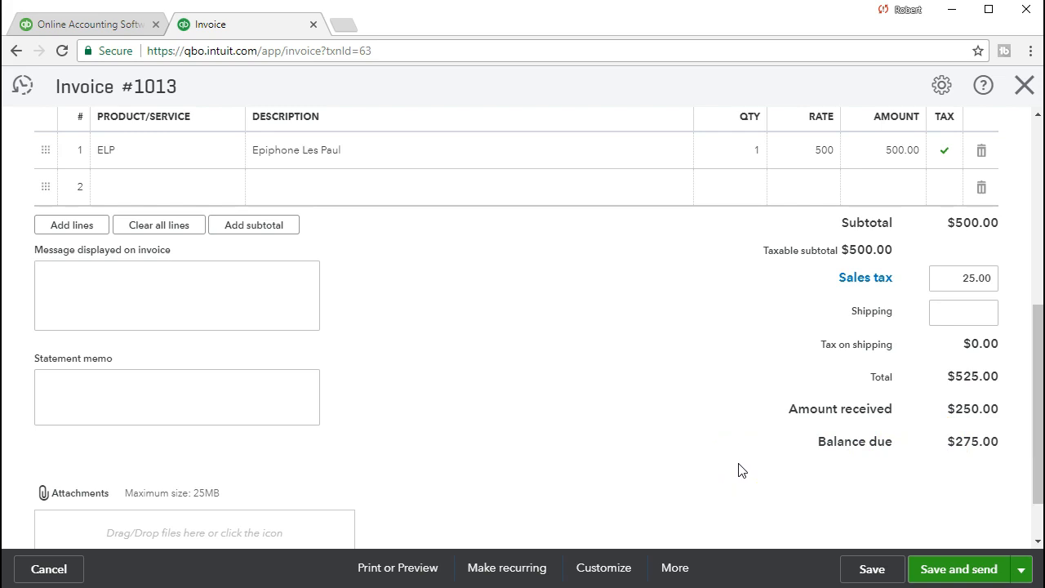
scroll(742, 470, "up", 1)
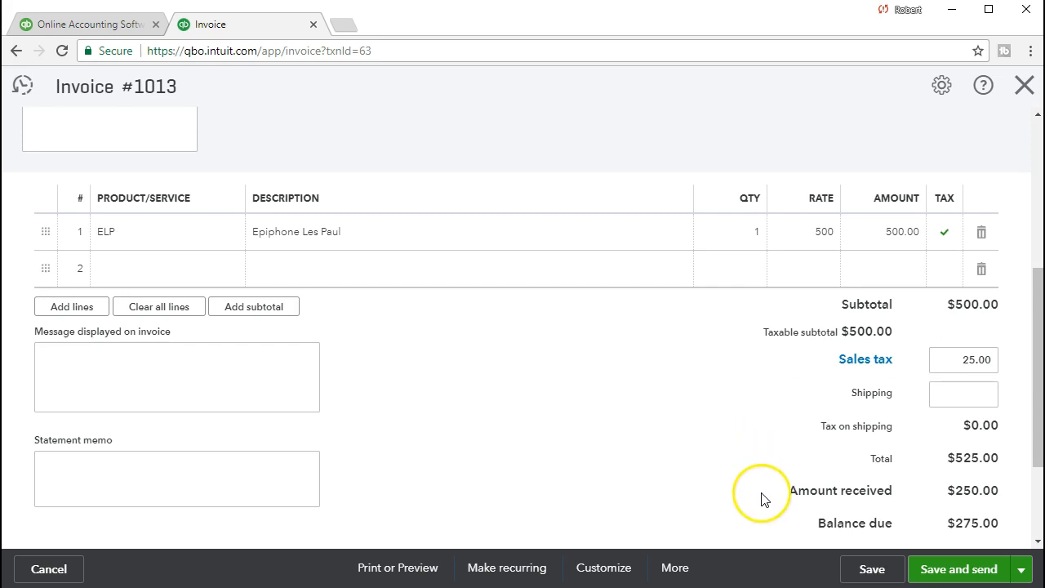
left_click(870, 569)
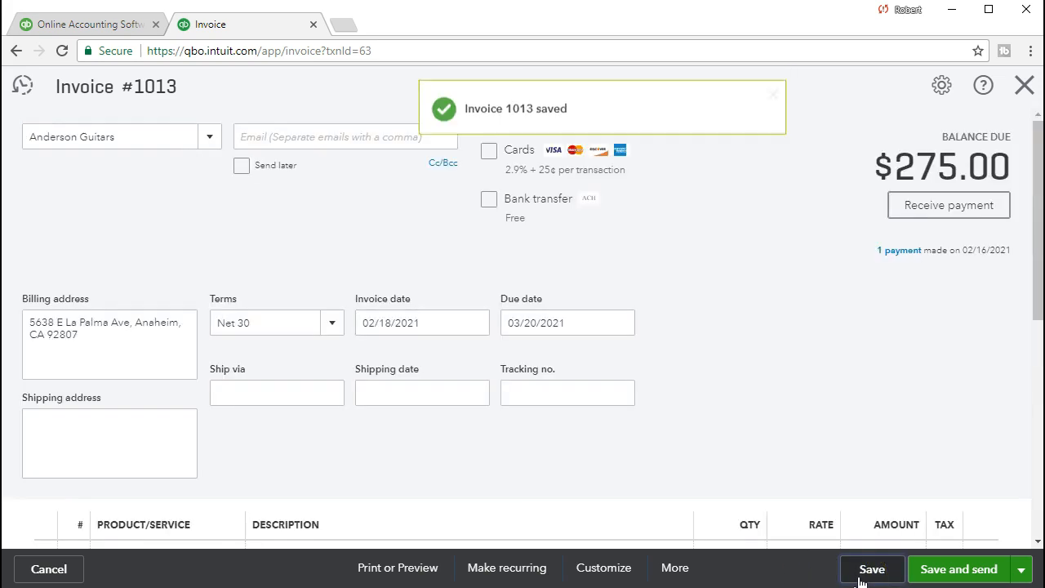
Close invoice 1013 and check the invoices list, showing it partially paid with $275.00 outstanding.
left_click(1026, 88)
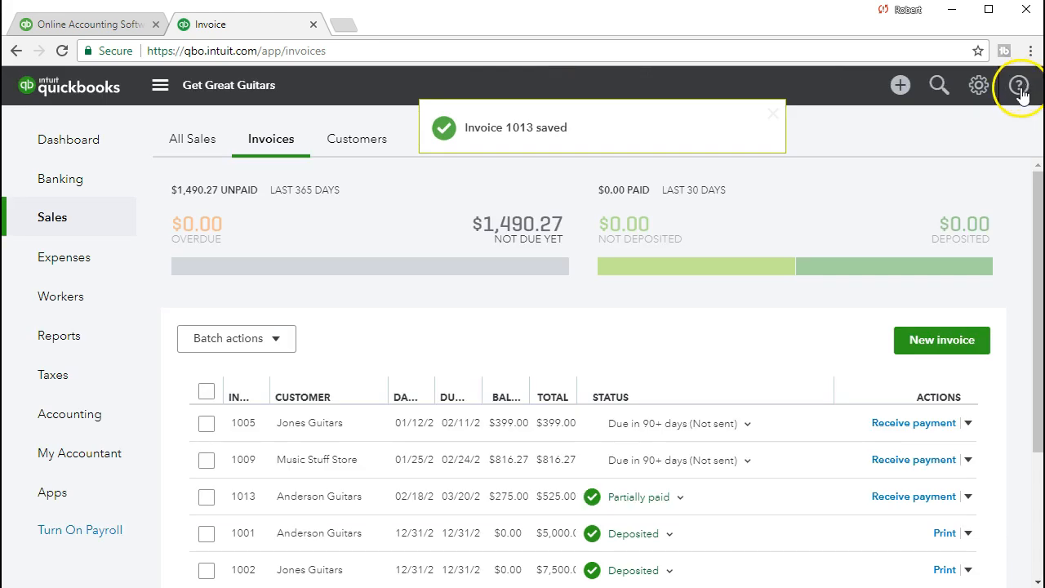
scroll(479, 364, "down", 1)
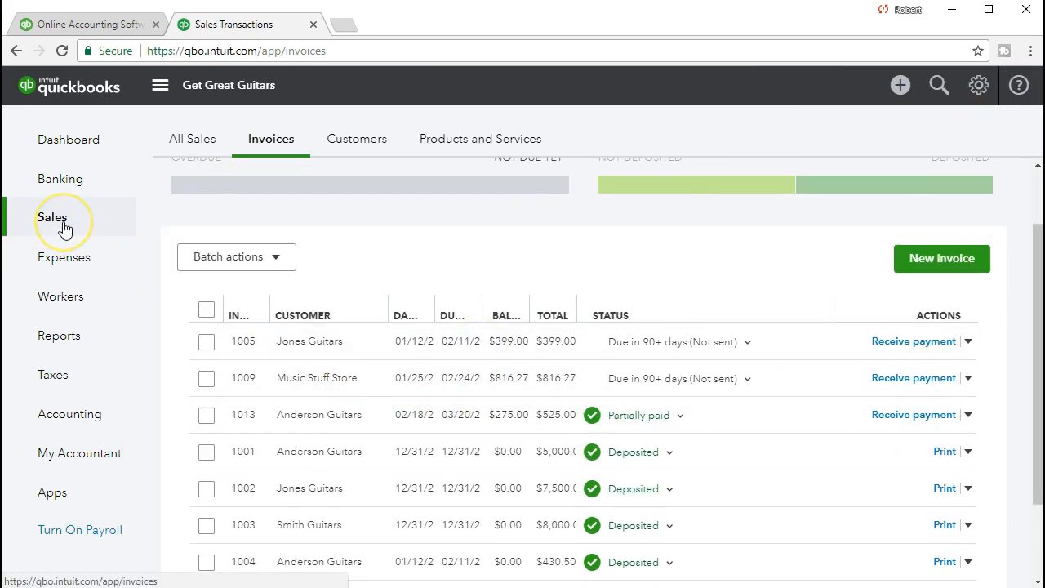
left_click(279, 153)
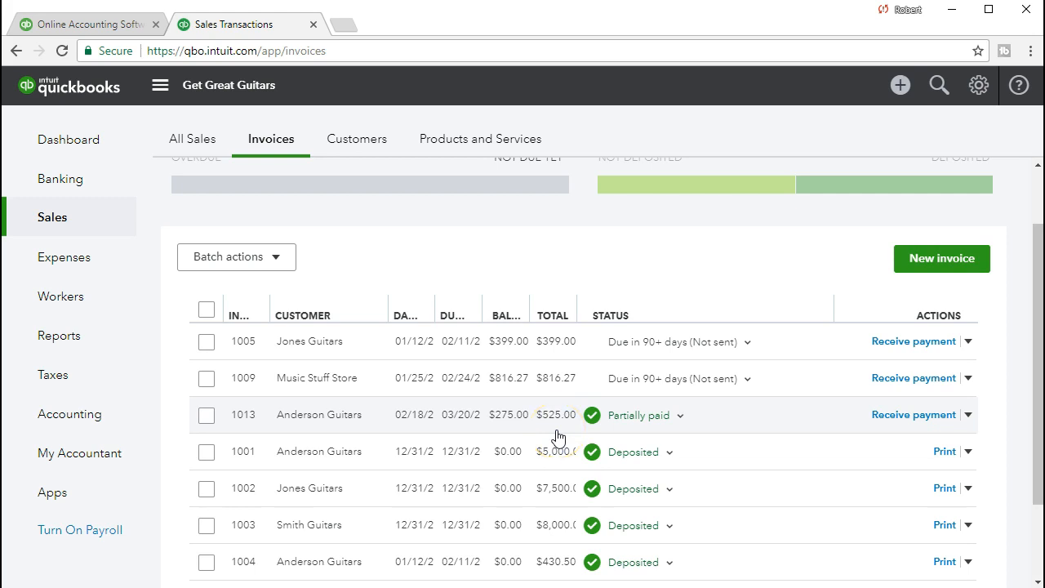
left_click(98, 345)
Search the reports for 'Bala' and open the Balance Sheet.
left_click(254, 320)
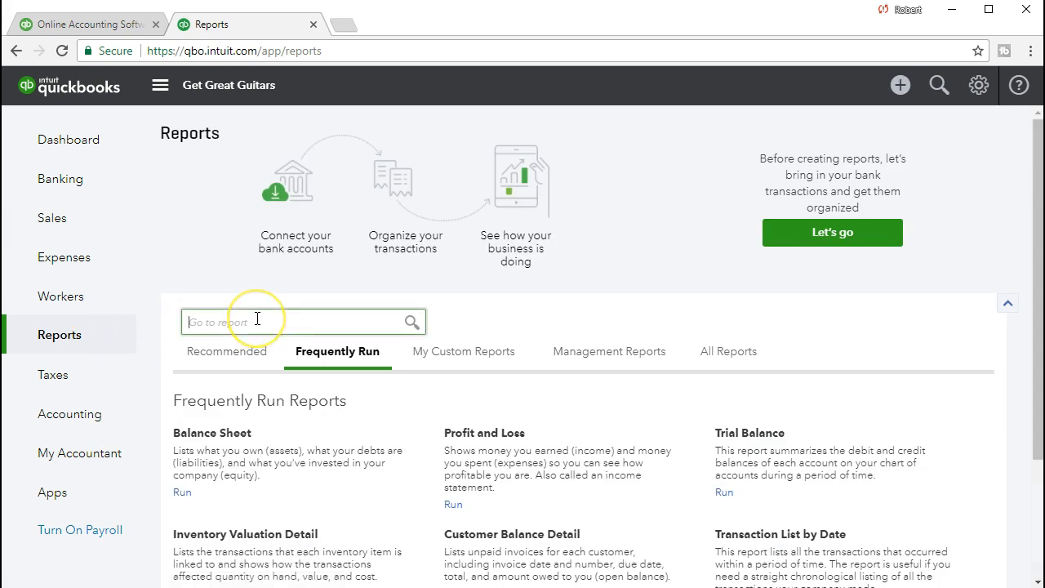
type("Bala")
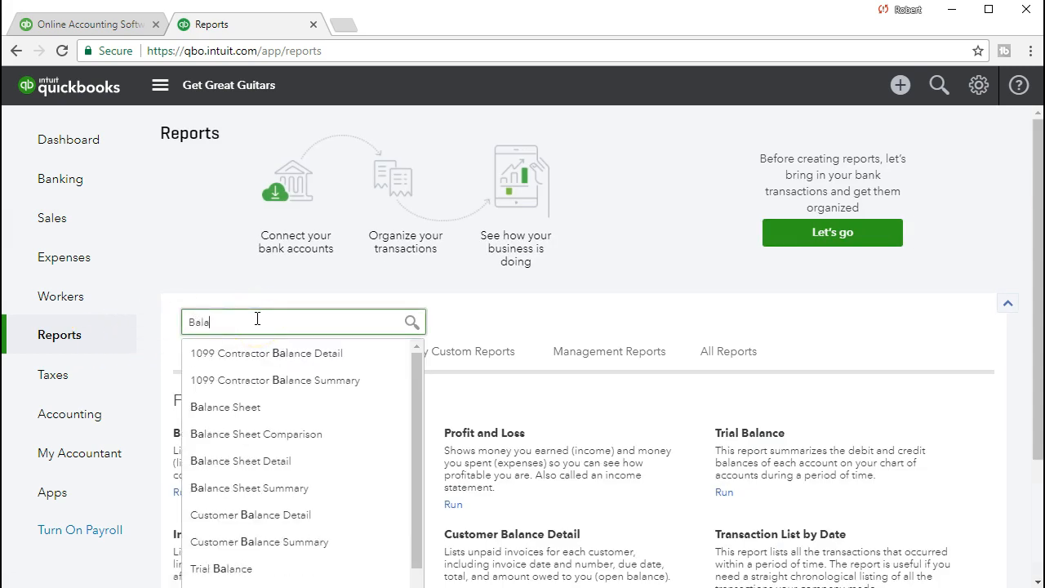
left_click(258, 321)
left_click(257, 406)
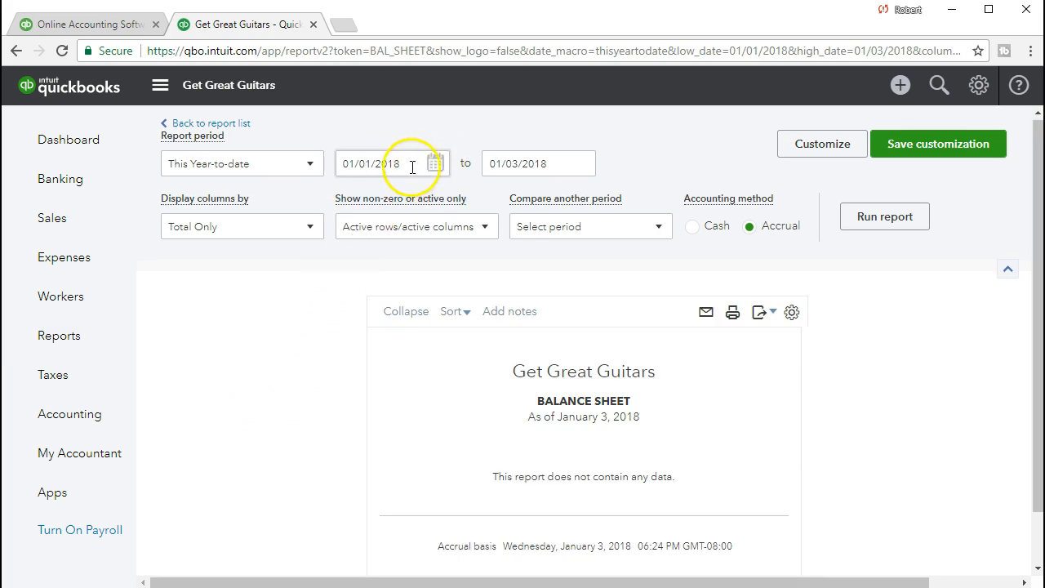
Run the Balance Sheet for 02/01/2021 to 02/28/2021, showing Accounts Receivable 1,490.27.
left_click_drag(411, 163, 235, 153)
type("020121")
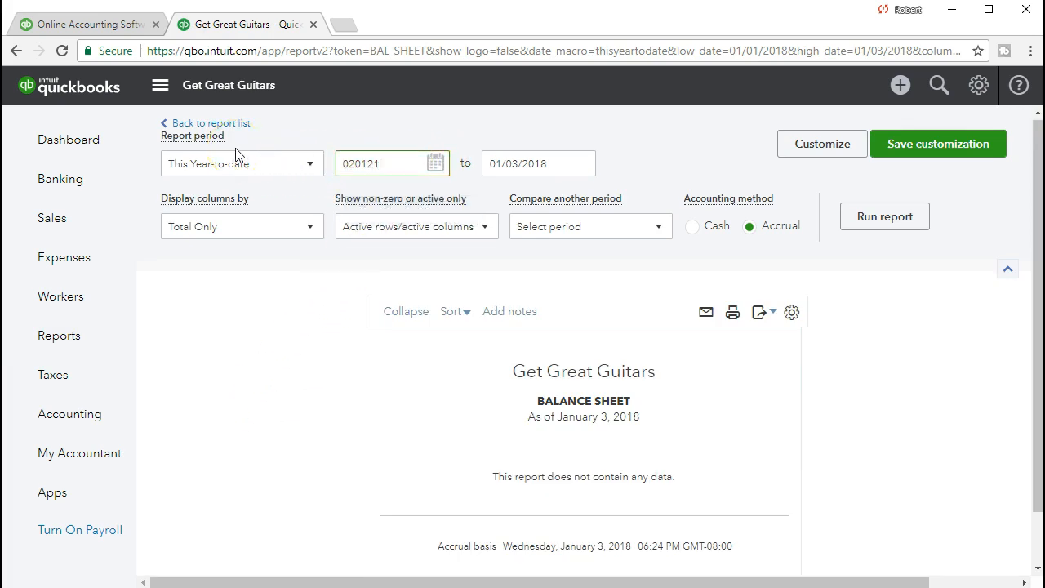
key("Tab")
type("0")
type("2/28/2021")
key("Tab")
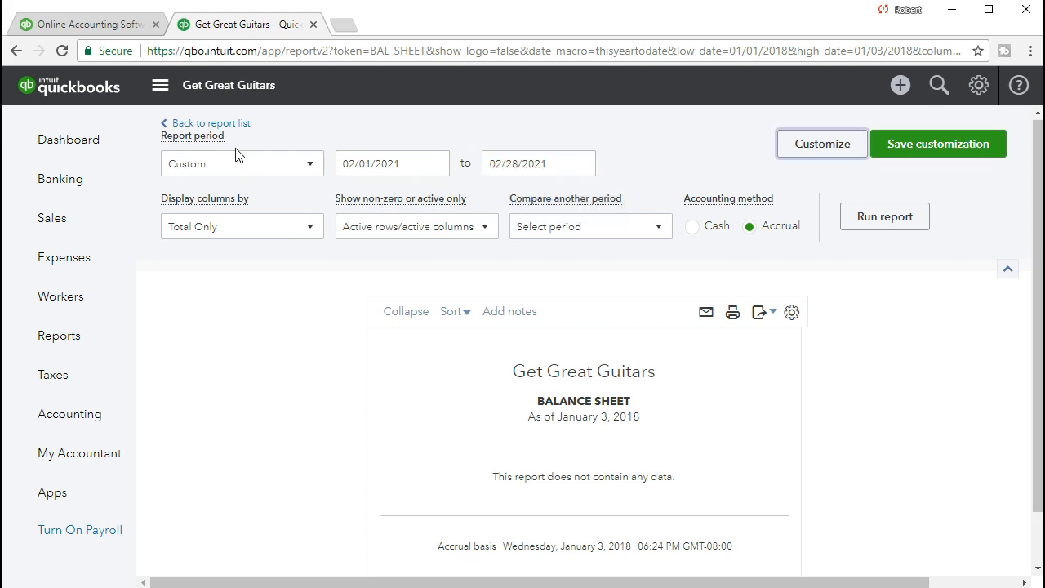
left_click(864, 223)
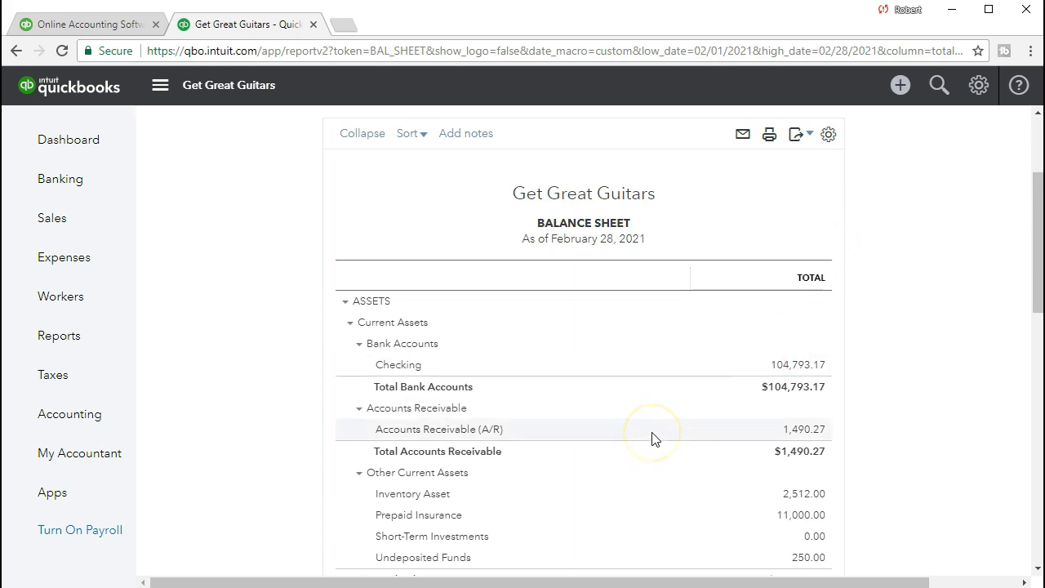
scroll(652, 438, "down", 1)
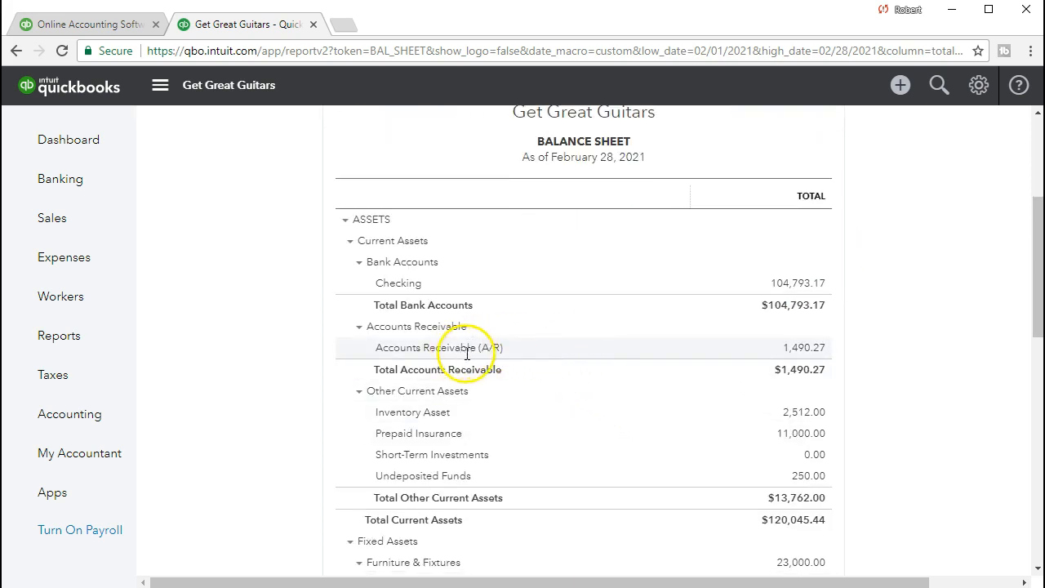
Drill into Accounts Receivable 1,490.27 to list payment 5243 (-250.00) and invoice 1013 (525.00).
left_click(798, 348)
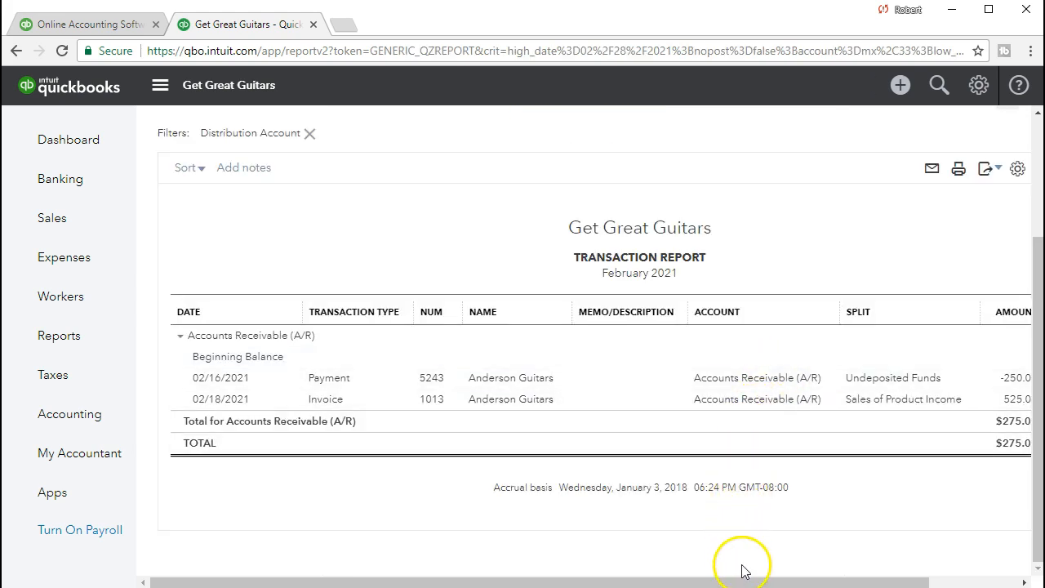
left_click_drag(748, 583, 789, 583)
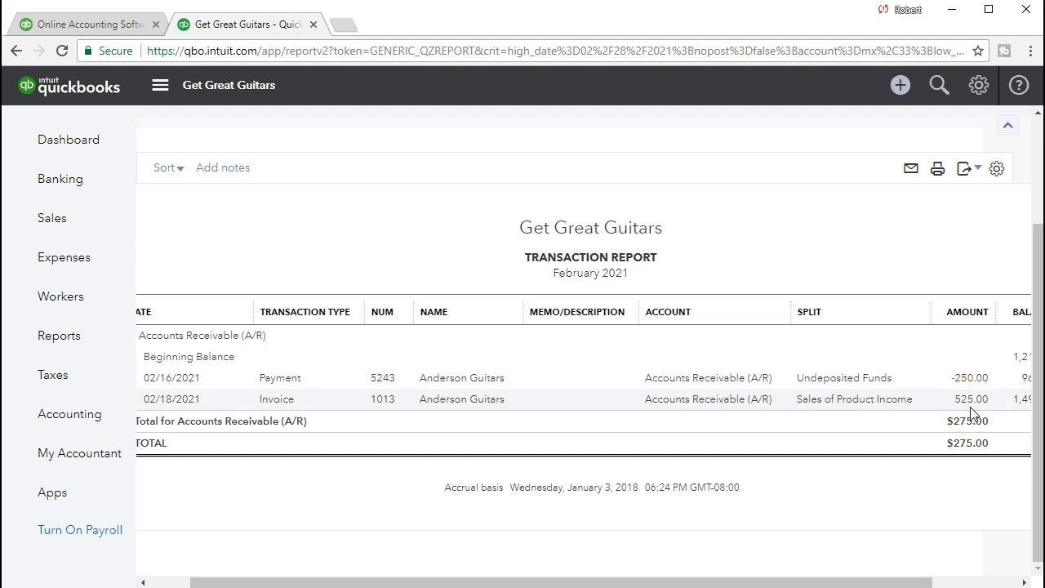
left_click(977, 380)
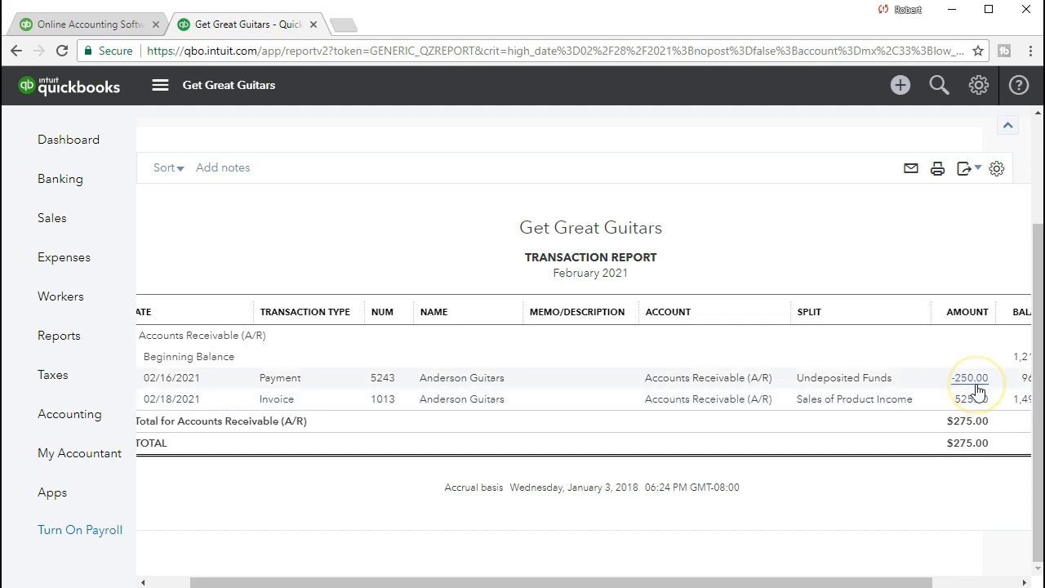
Open invoice 1013 from its 525.00 line and view its $250.00 payment made 02/16/2021.
left_click(978, 402)
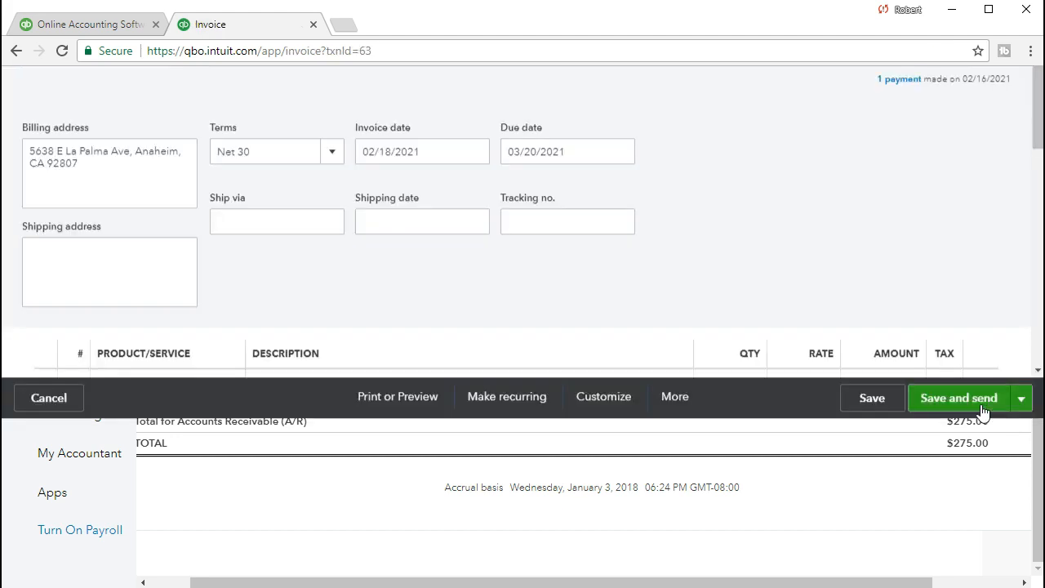
scroll(854, 373, "down", 4)
scroll(854, 373, "down", 2)
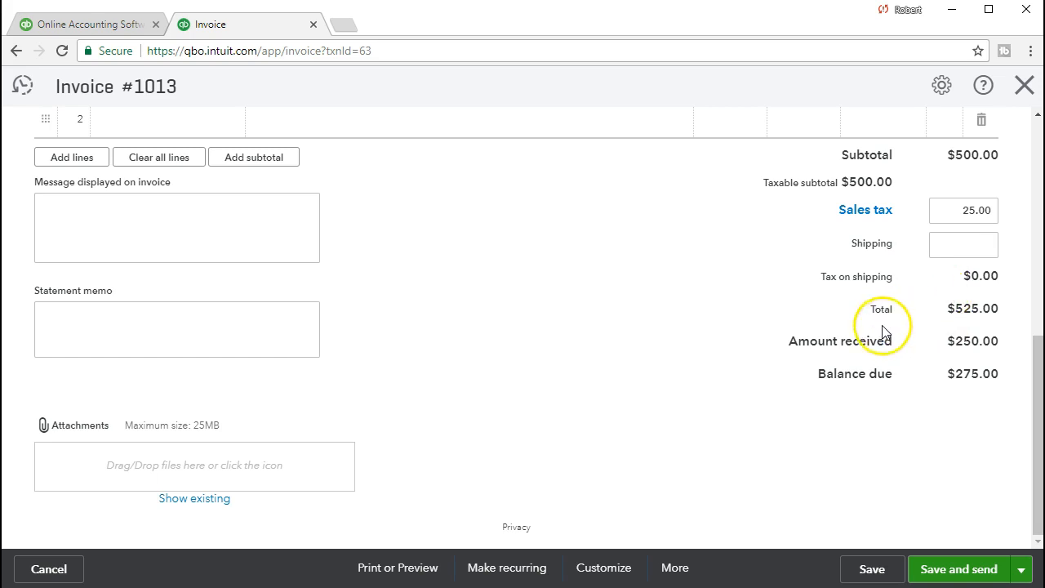
scroll(885, 331, "up", 5)
scroll(885, 331, "up", 1)
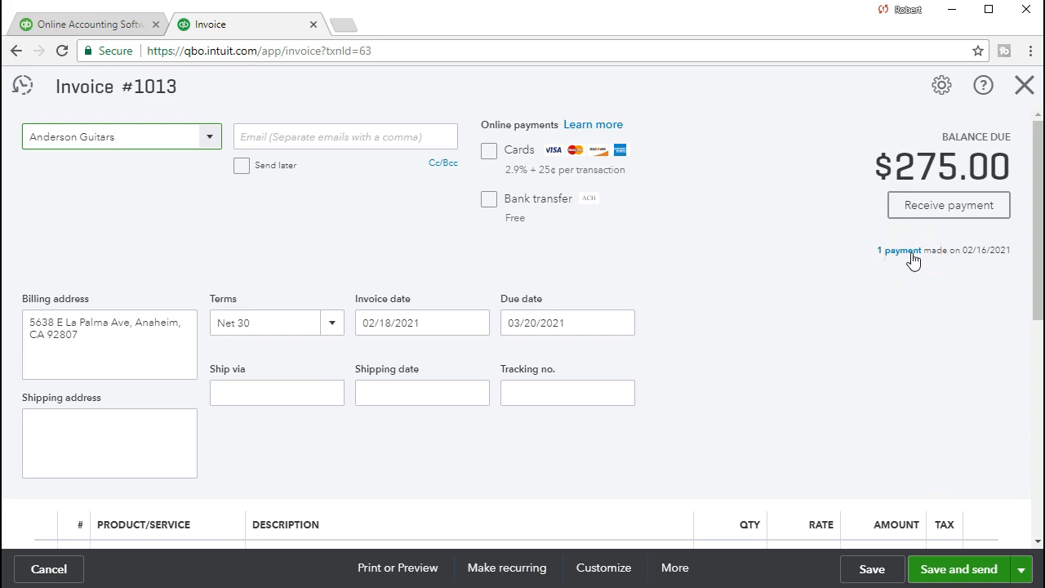
mouse_move(913, 259)
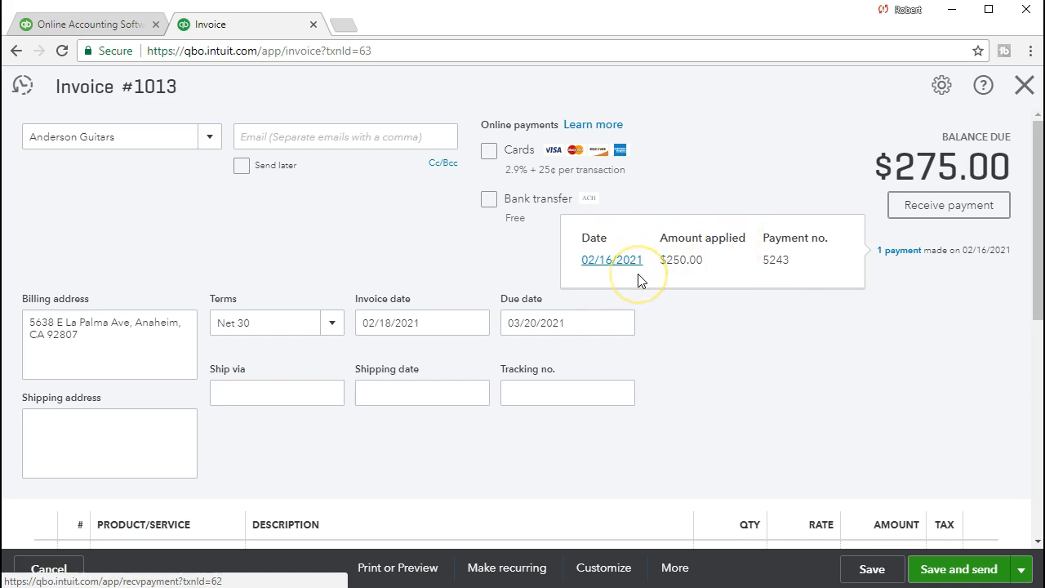
Review payment 5243 of $250.00 to Undeposited Funds, then return to the Balance Sheet summary.
left_click(620, 262)
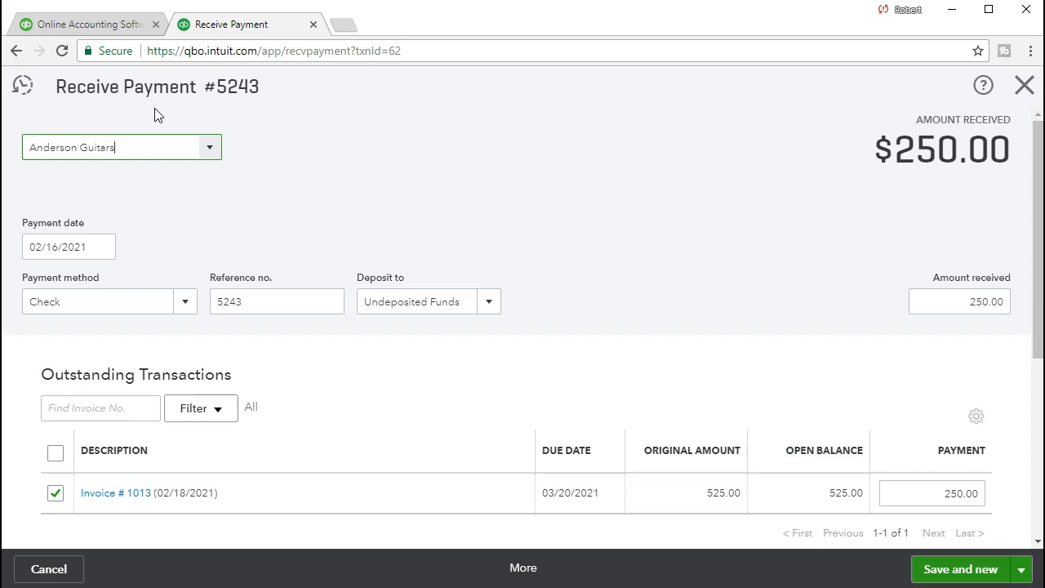
left_click(163, 114)
left_click(1023, 87)
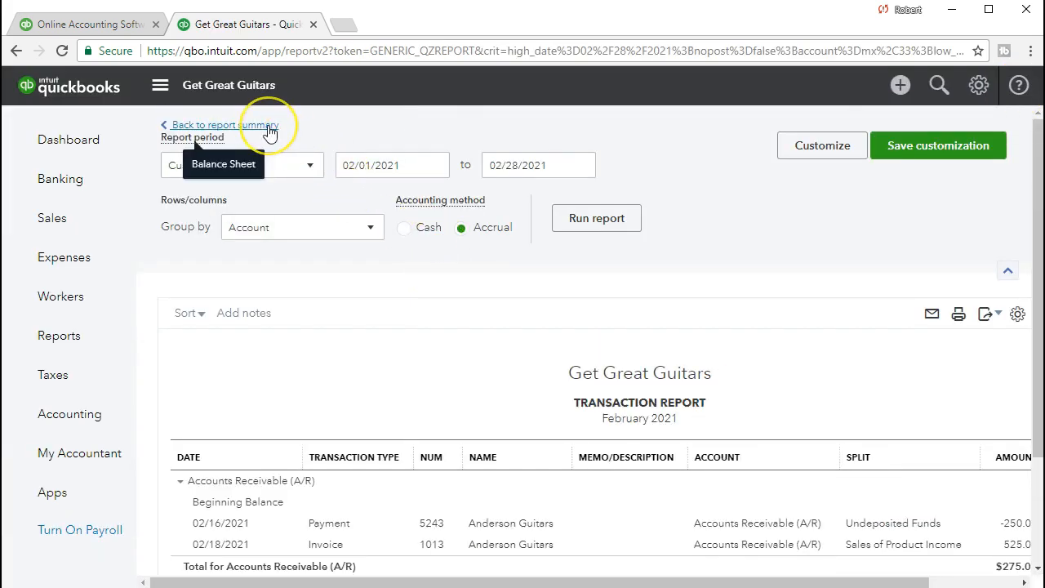
left_click(269, 127)
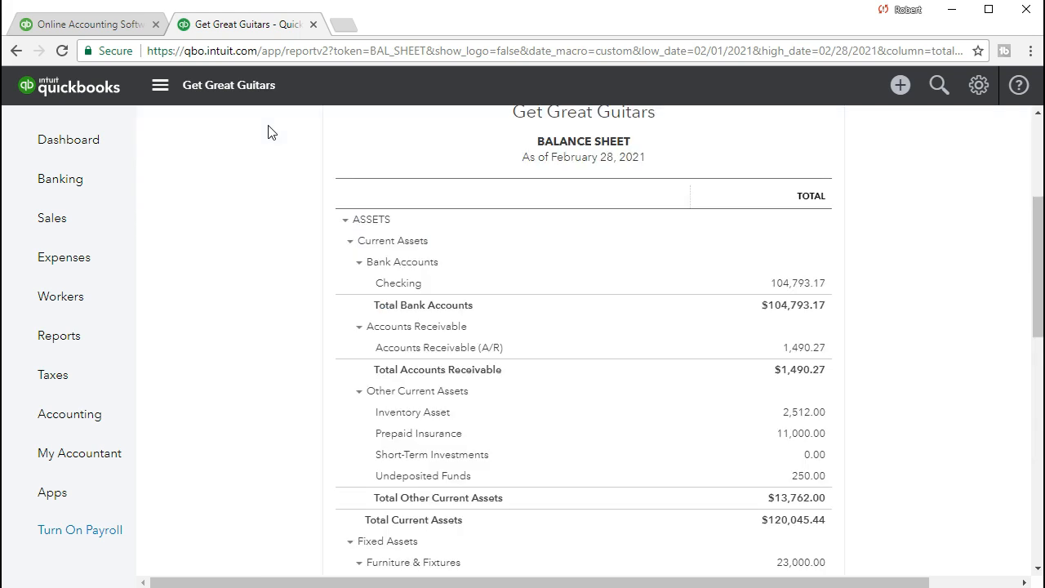
Scroll the February Balance Sheet down to liabilities and drill into the 173.37 sales tax payable.
scroll(419, 287, "up", 2)
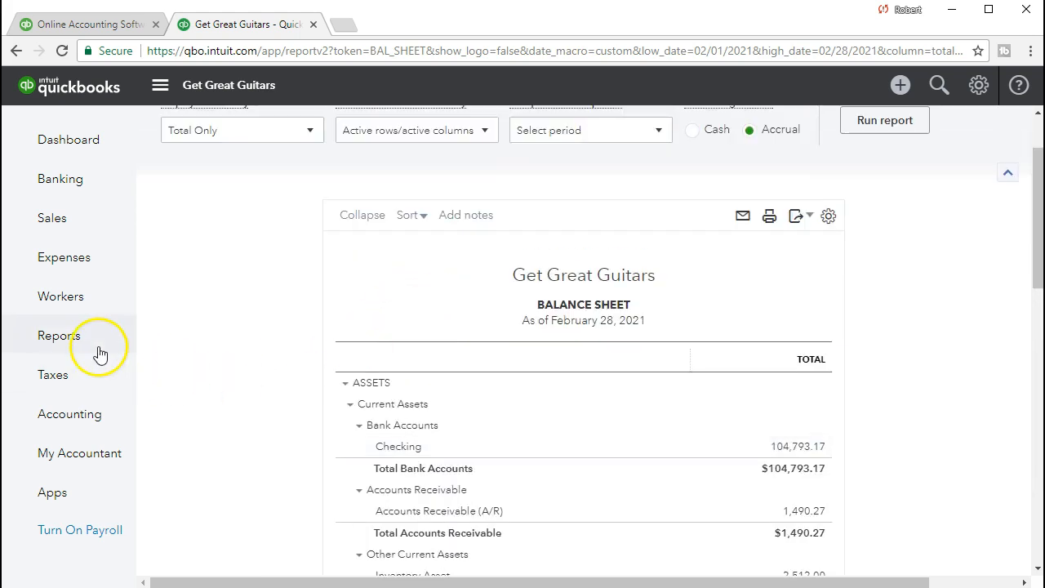
scroll(245, 334, "up", 1)
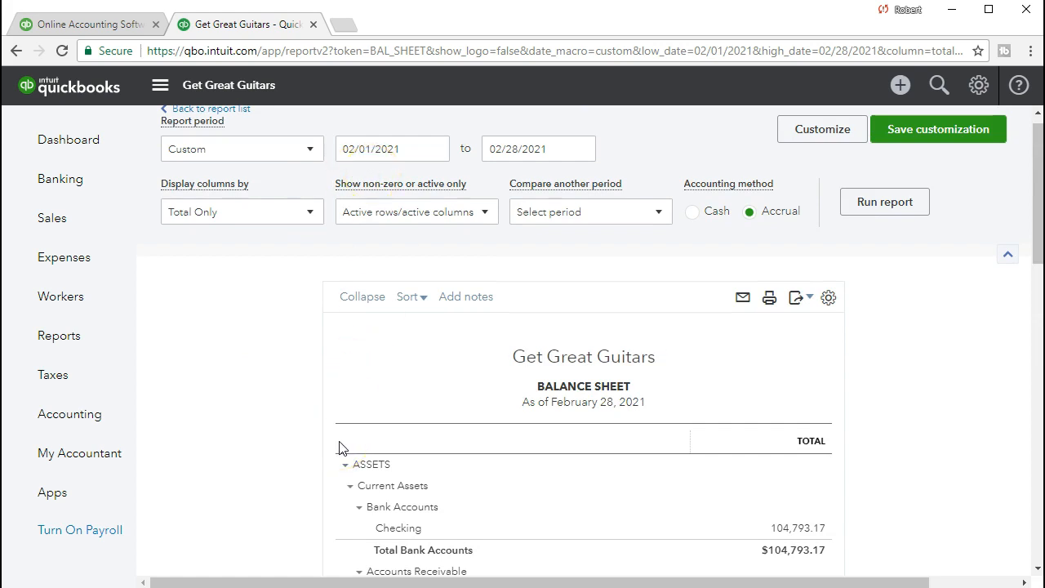
scroll(342, 449, "down", 5)
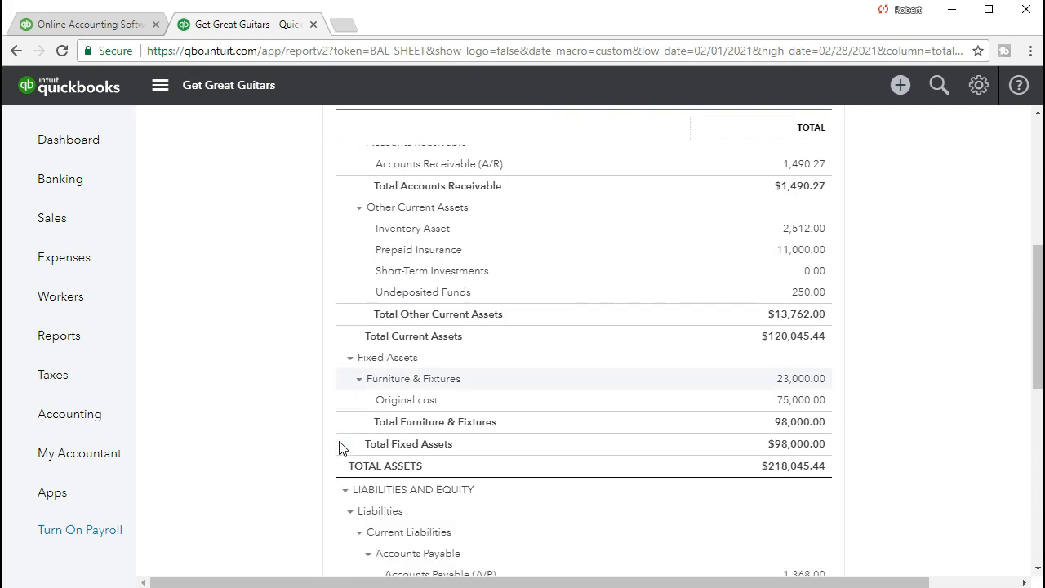
scroll(342, 449, "down", 2)
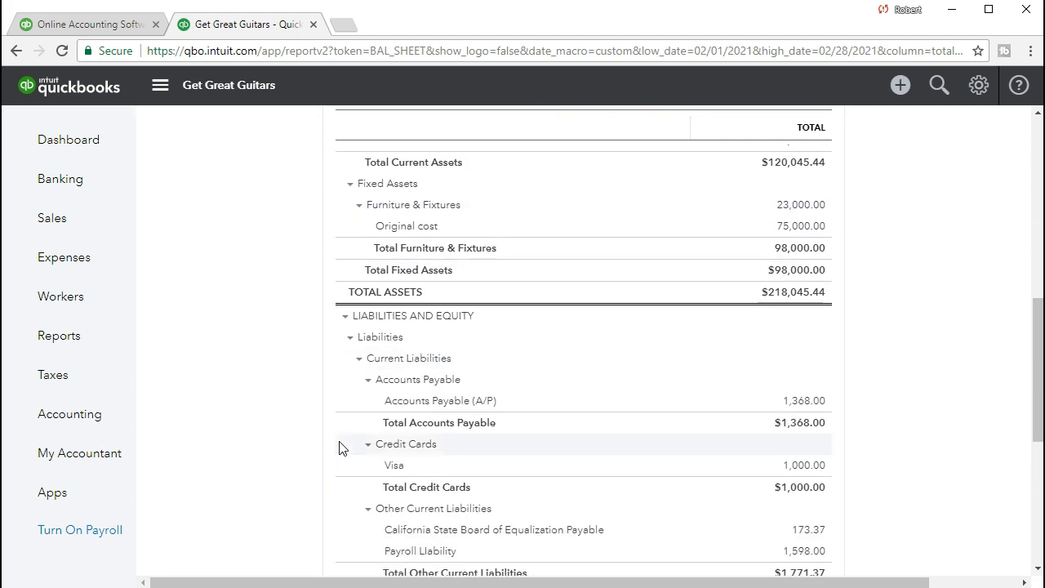
scroll(341, 448, "down", 1)
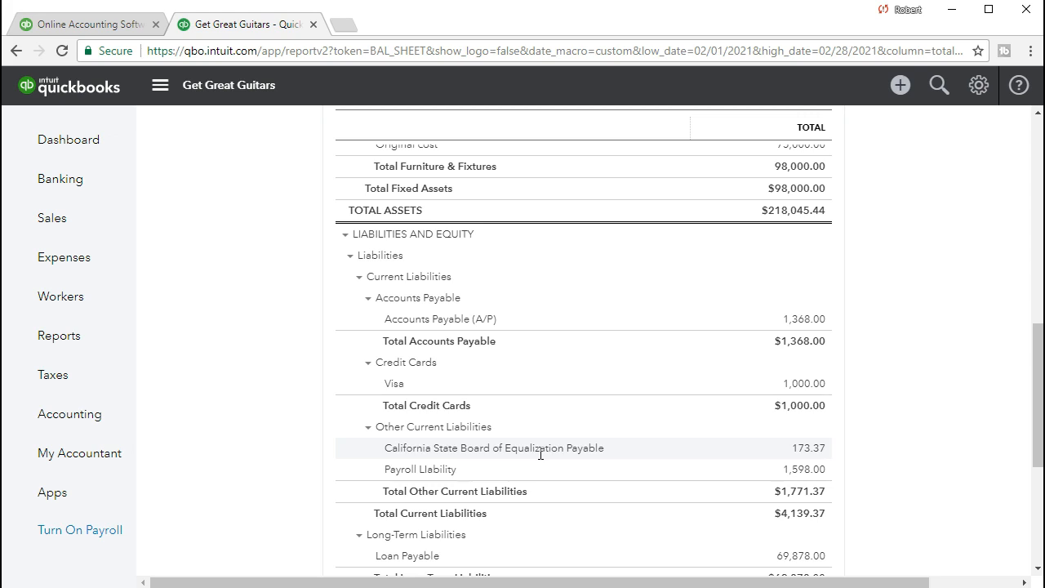
left_click(807, 450)
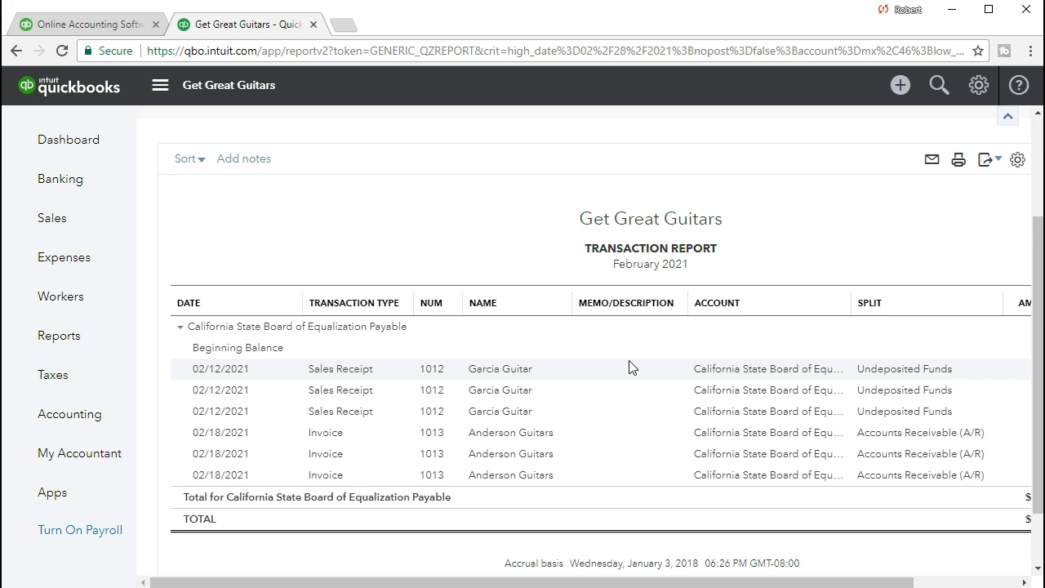
Open invoice 1013 from the 3.23 sales tax entry, review its $25.00 tax, and close it.
left_click_drag(711, 584, 904, 516)
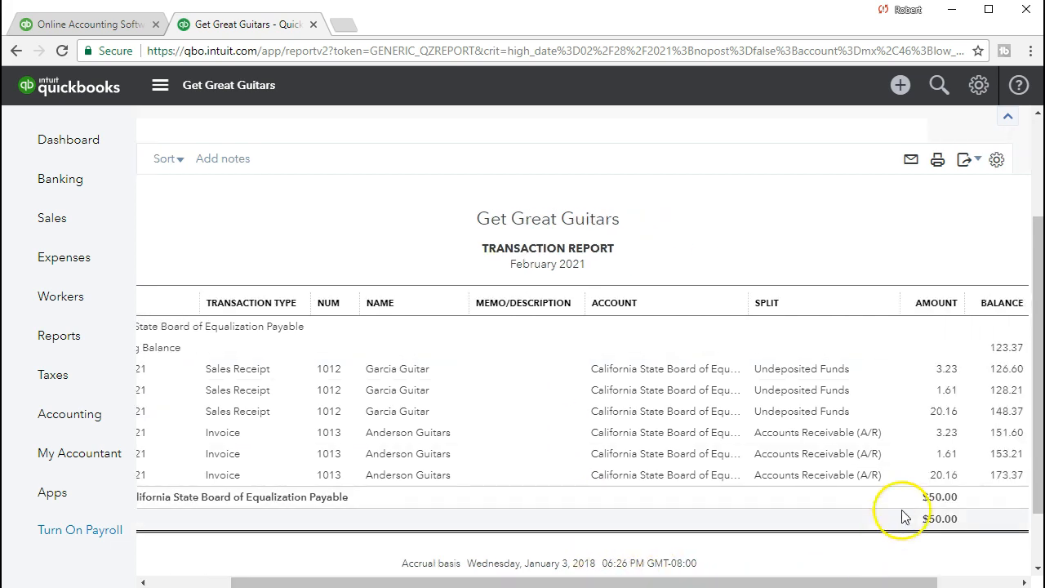
left_click(945, 437)
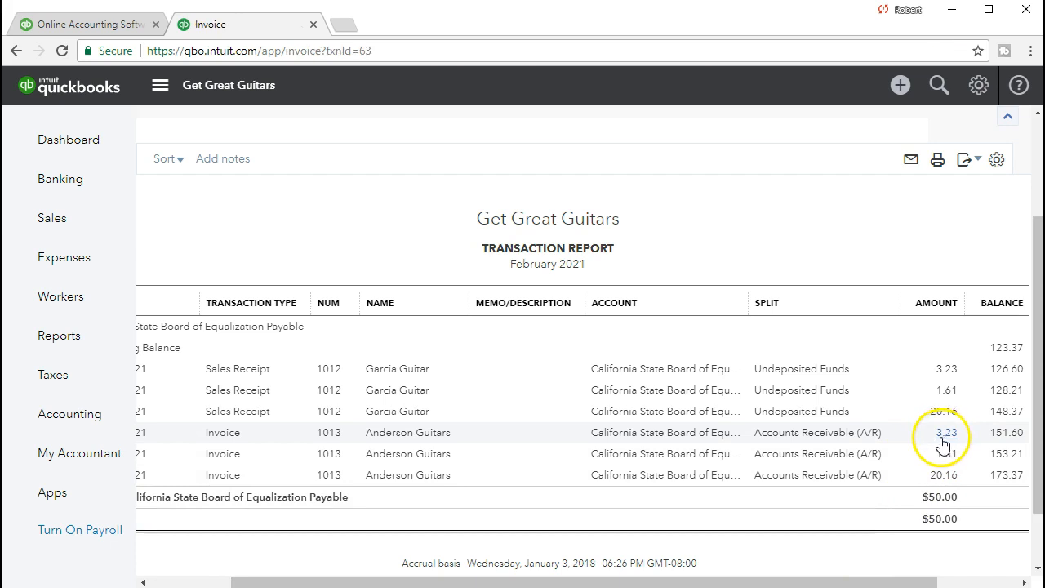
scroll(882, 428, "down", 5)
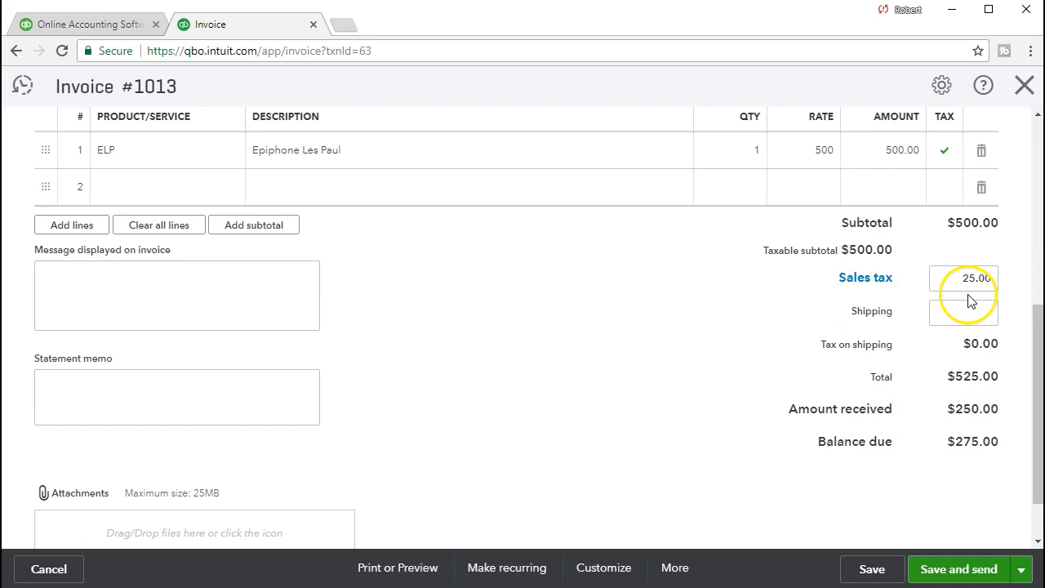
left_click(1025, 91)
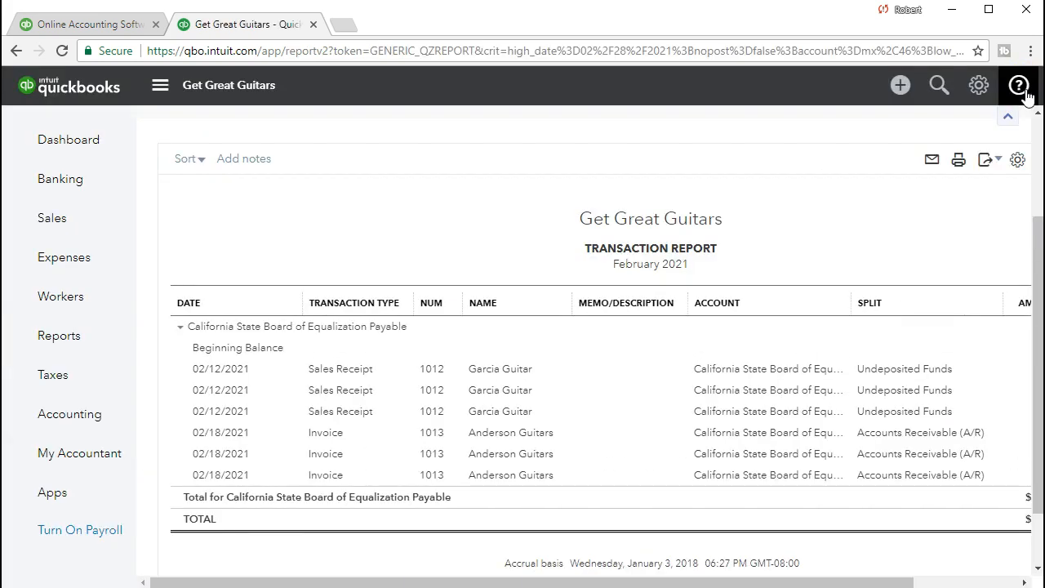
left_click(72, 352)
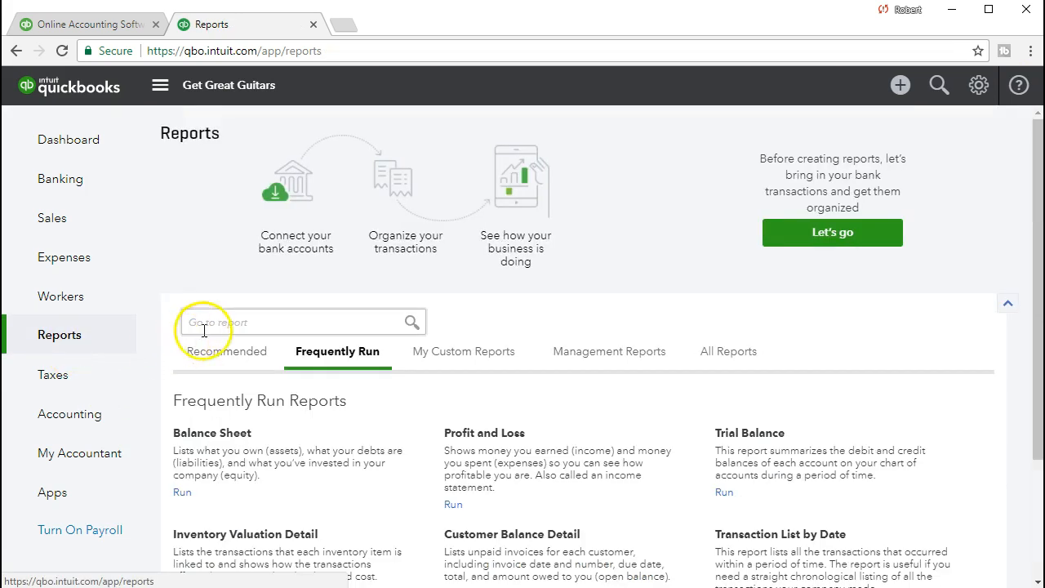
Search the reports for 'Pro' and open Profit and Loss.
left_click(217, 324)
type("Pro")
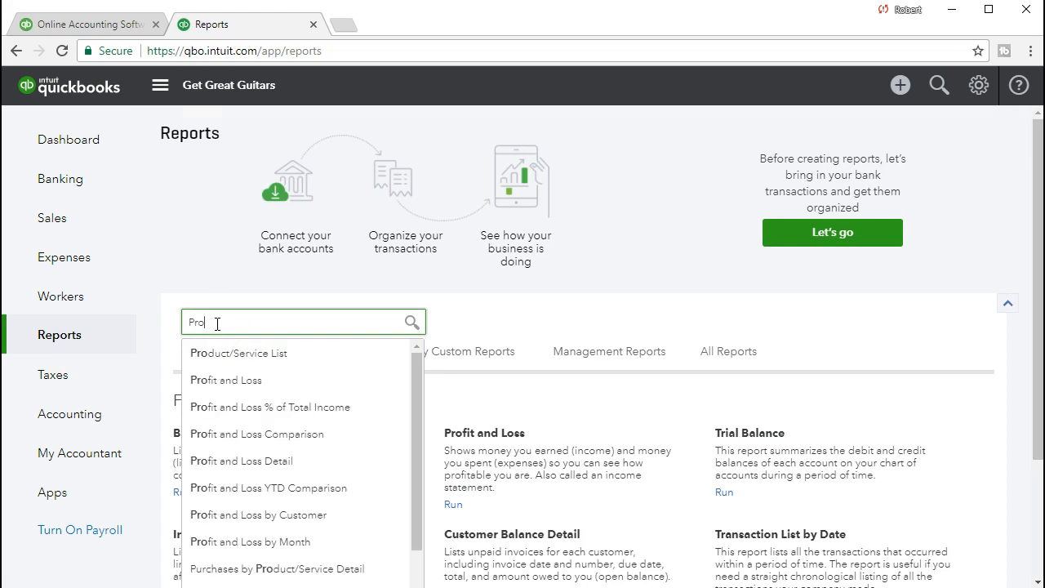
left_click(249, 377)
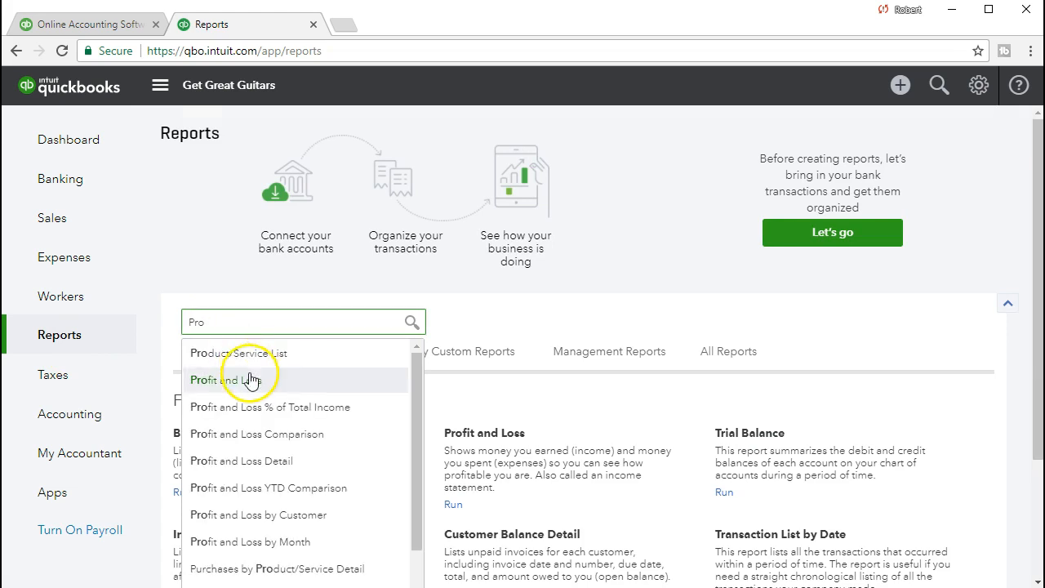
Run Profit and Loss for 02/01/2021 to 02/28/2021, showing 1,000.00 Sales of Product Income.
left_click(392, 165)
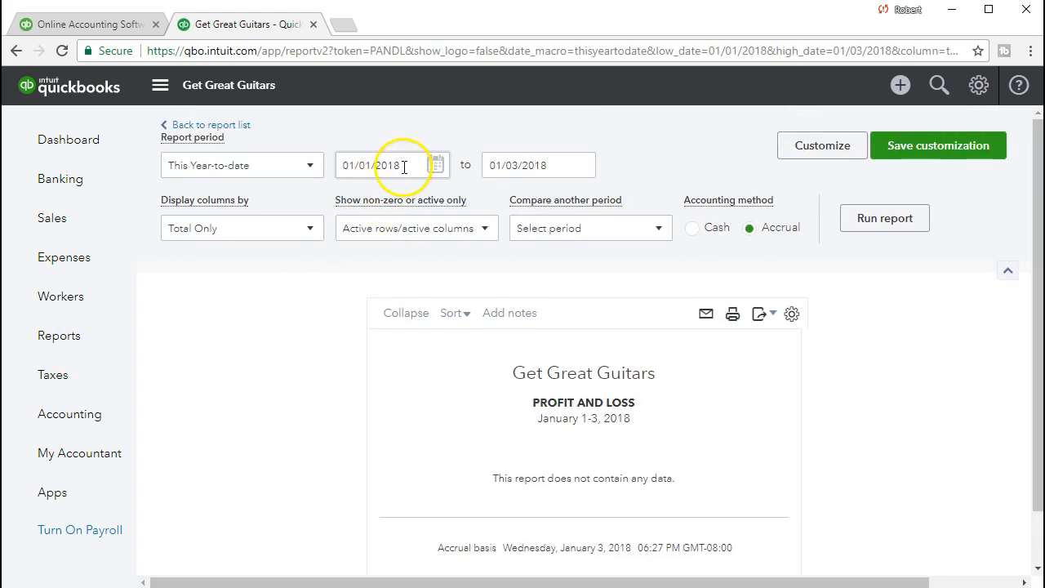
left_click_drag(392, 165, 275, 168)
type("02/01/2021")
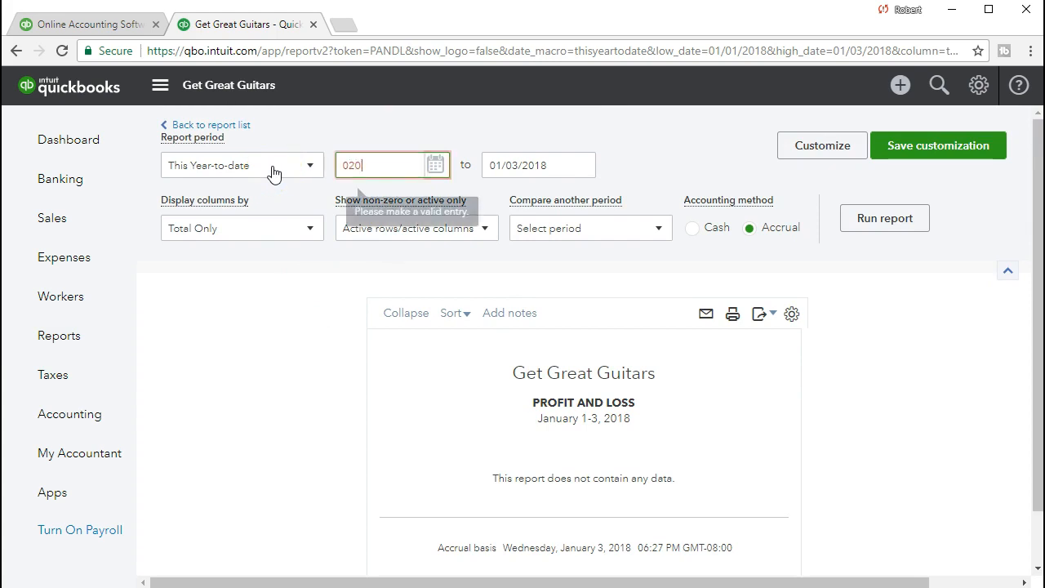
key("Tab")
type("02282021")
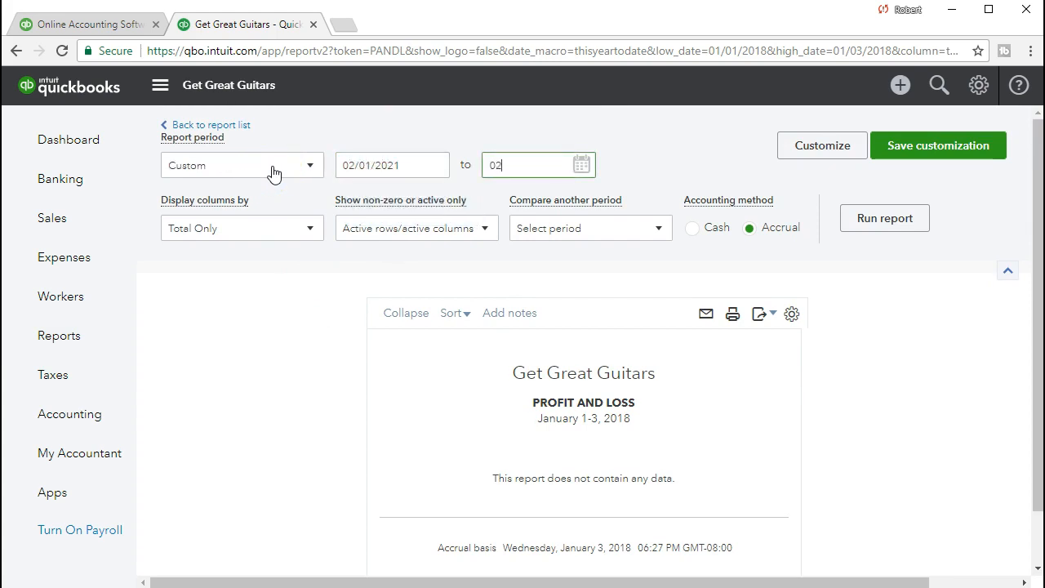
key("Tab")
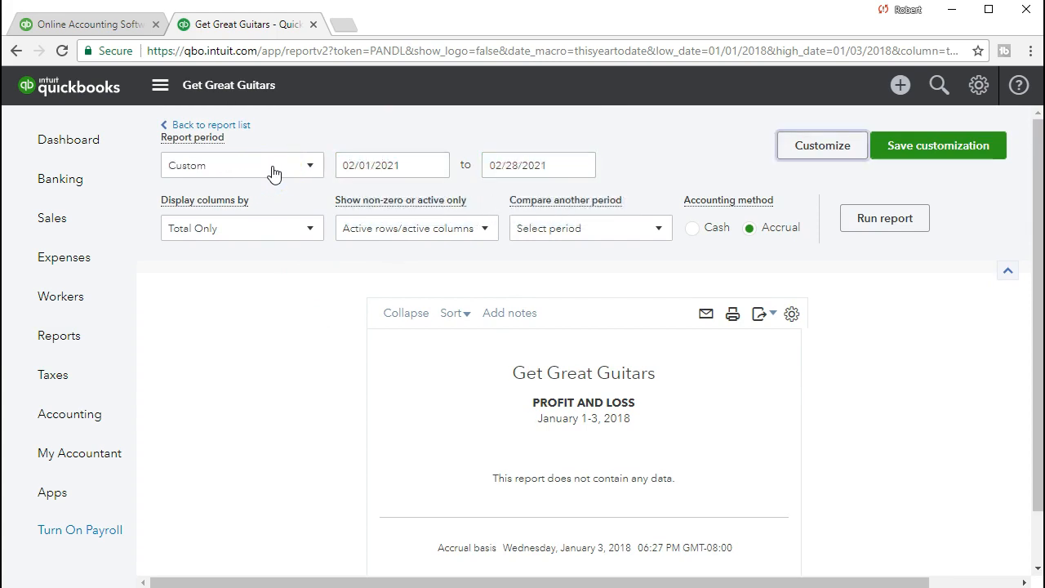
left_click(856, 228)
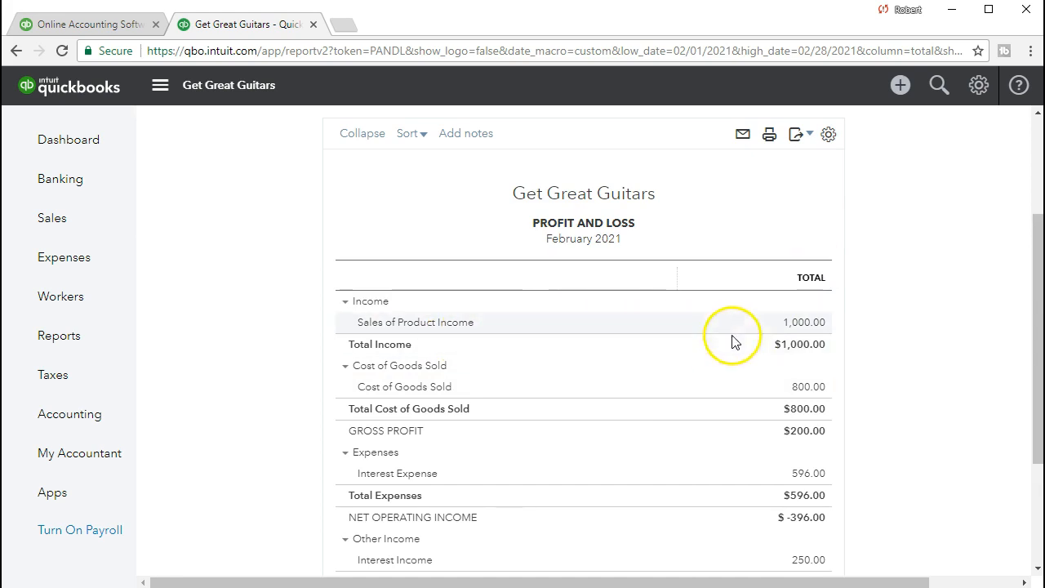
left_click(796, 325)
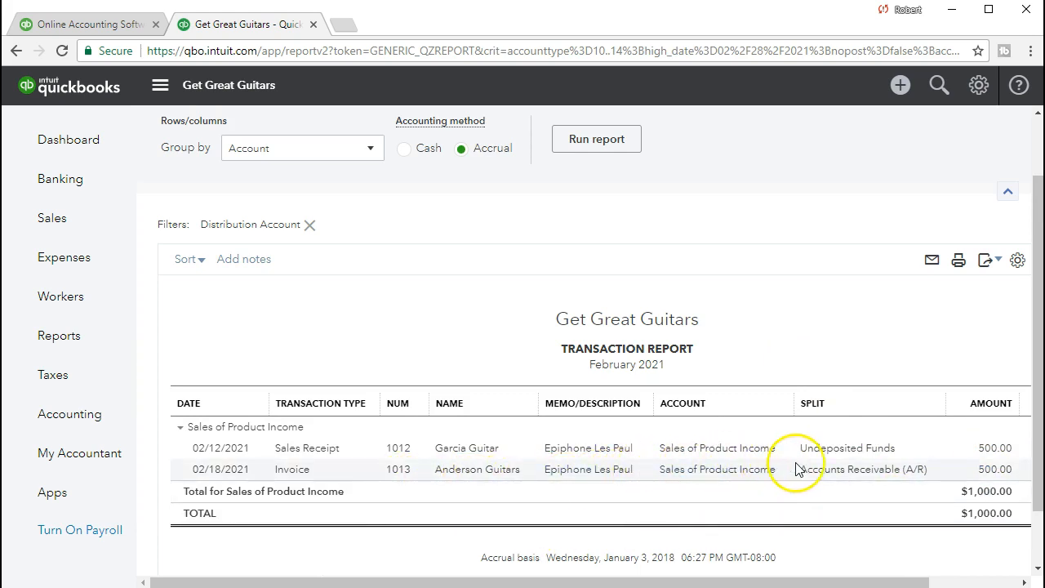
left_click(989, 470)
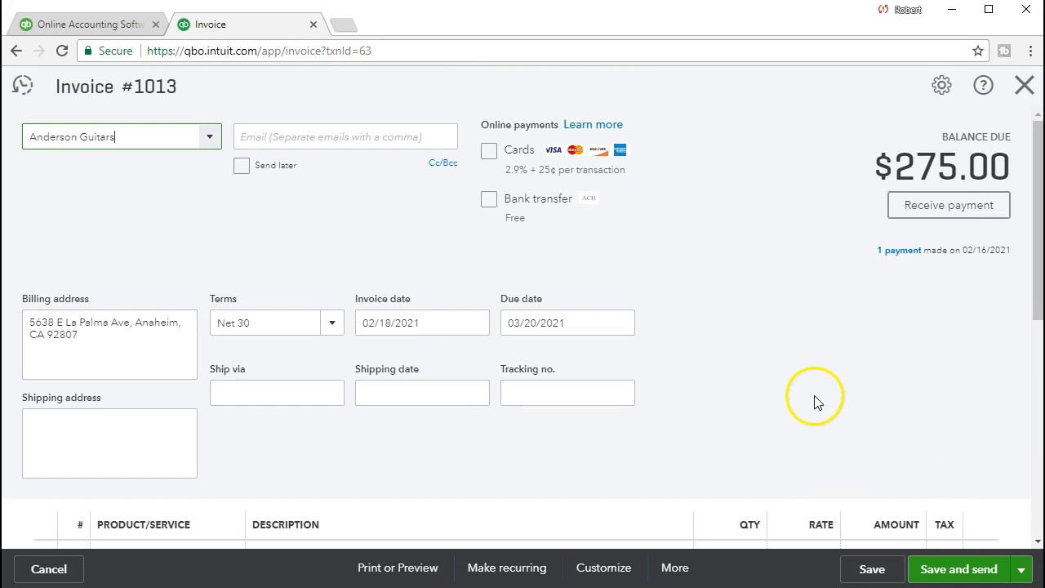
scroll(812, 400, "down", 4)
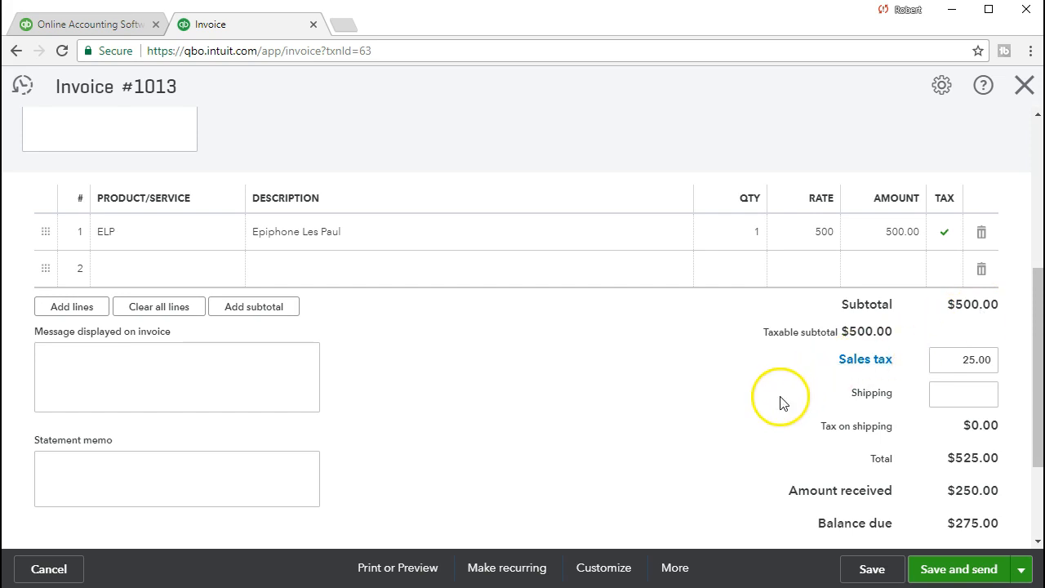
scroll(780, 400, "down", 1)
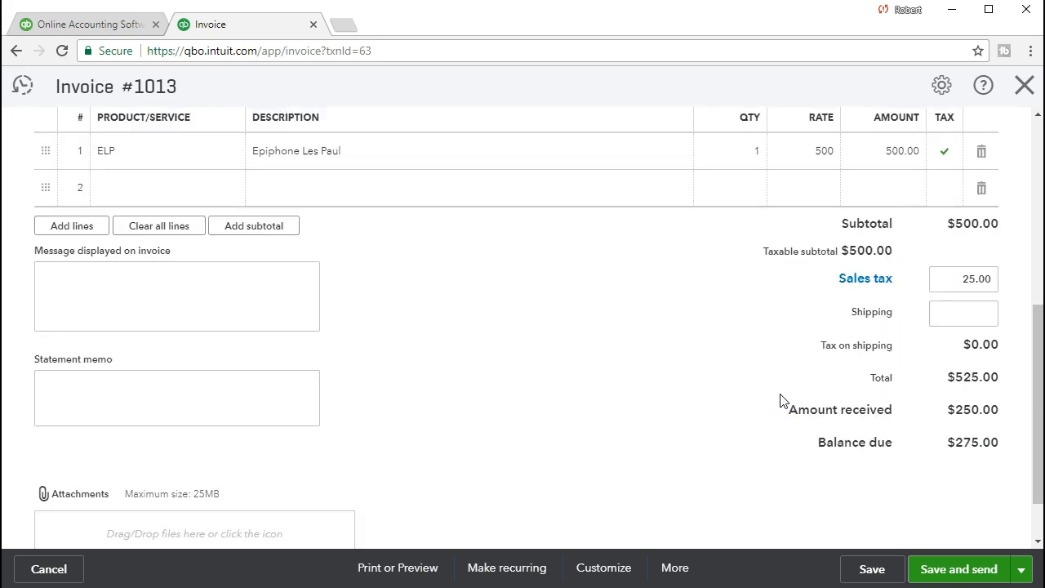
scroll(780, 401, "up", 4)
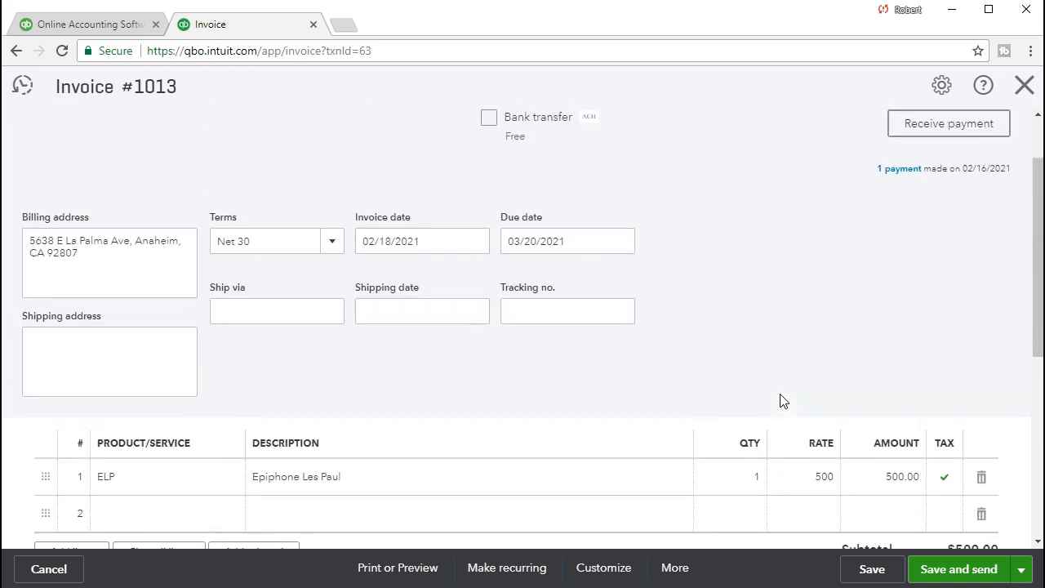
left_click(1025, 86)
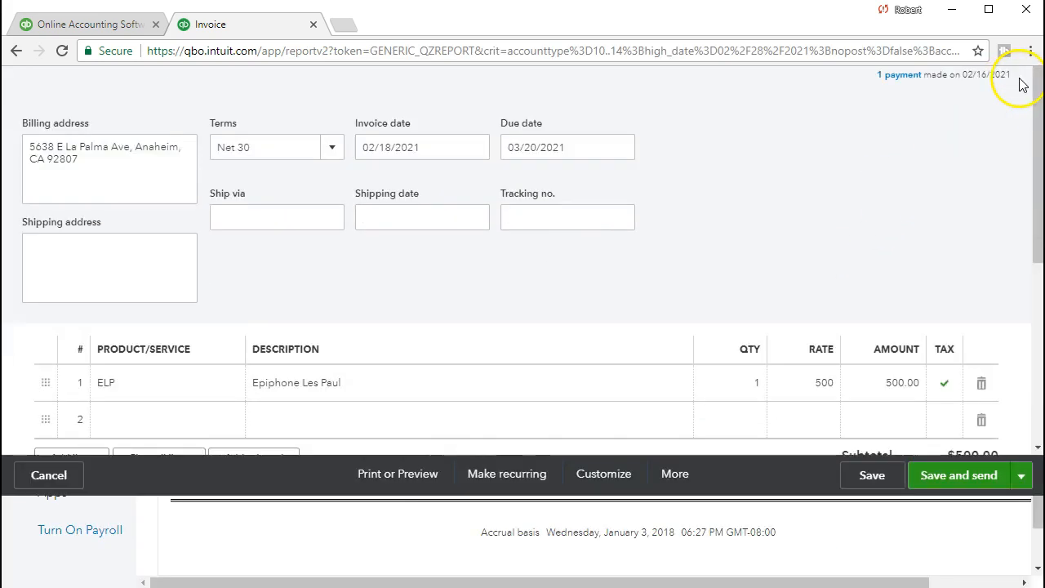
scroll(401, 319, "up", 1)
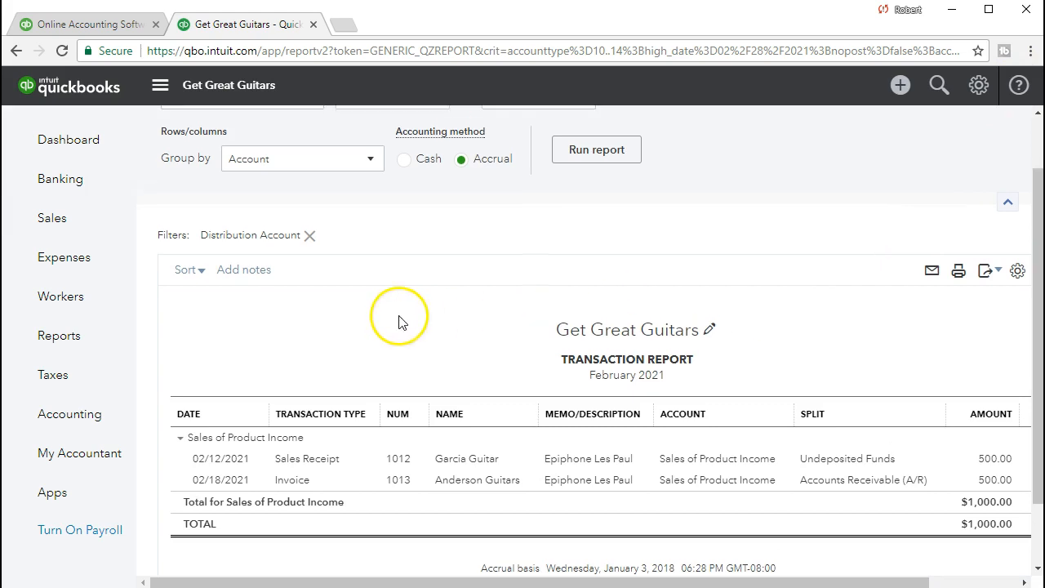
left_click(275, 130)
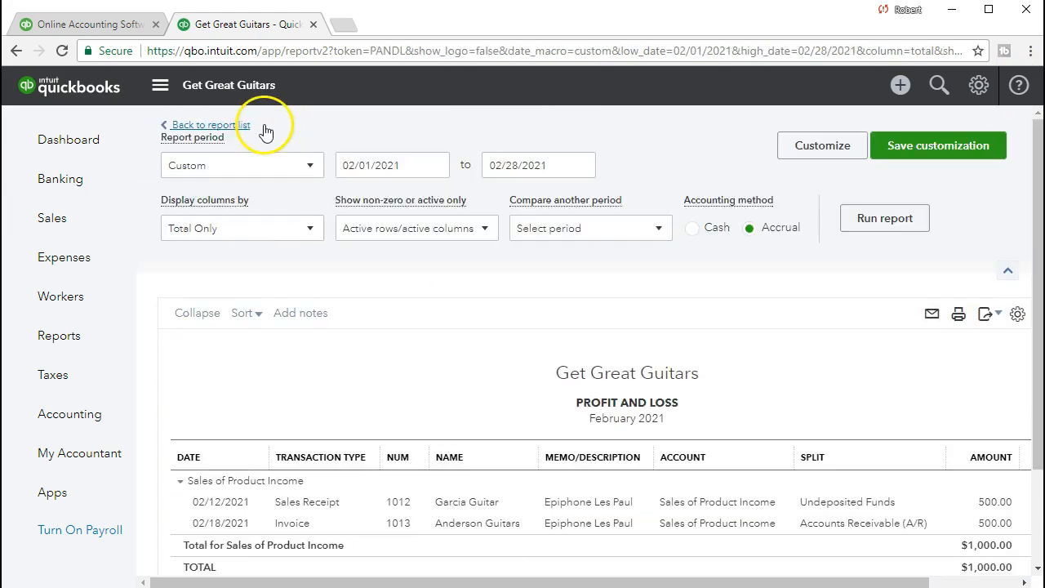
scroll(276, 351, "down", 3)
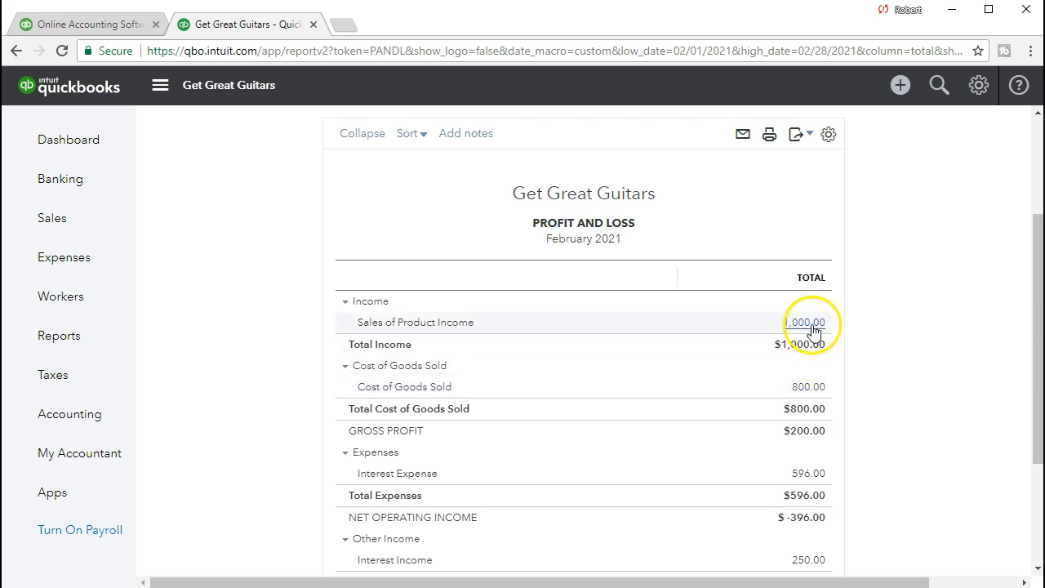
List February's Cost of Goods Sold, then review invoice 1013's 400.00 cost and close it.
left_click(824, 390)
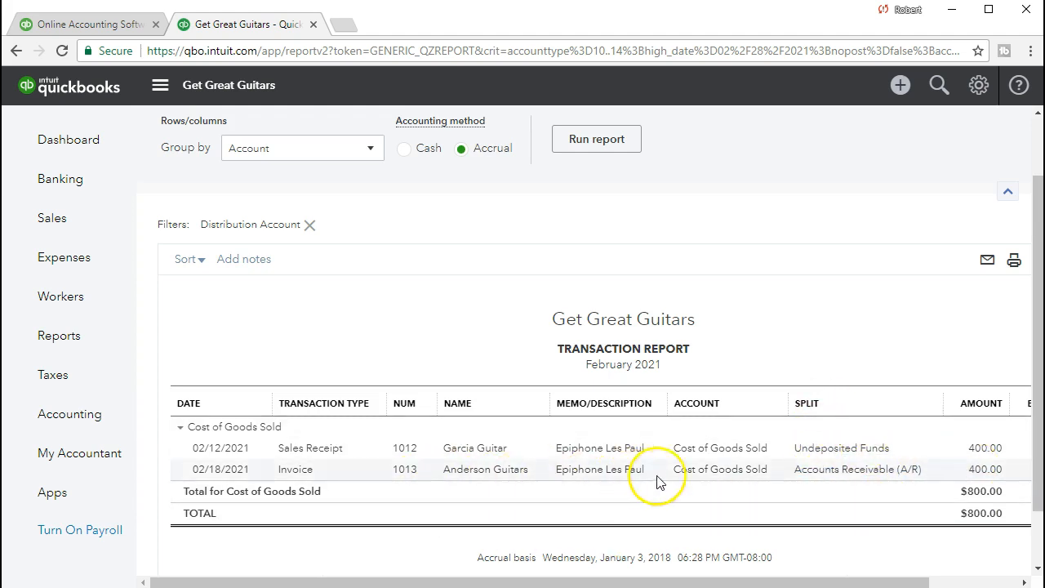
left_click(972, 472)
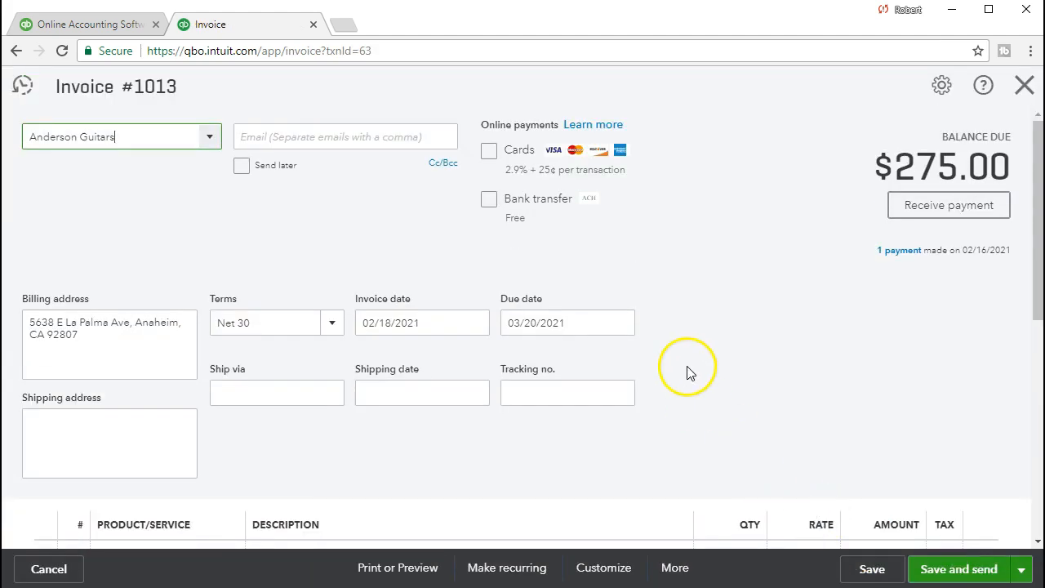
scroll(690, 373, "down", 5)
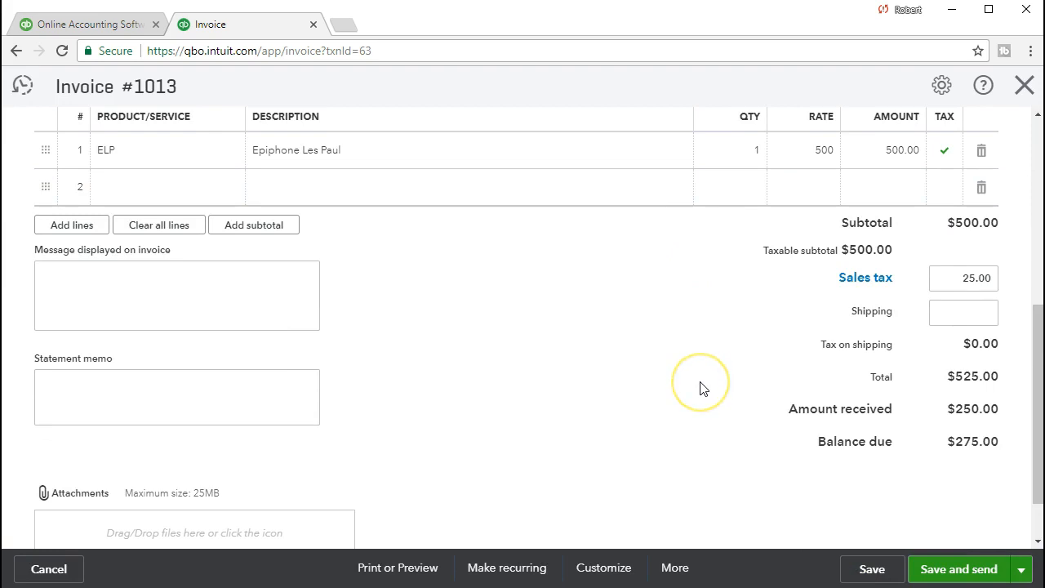
scroll(701, 388, "up", 2)
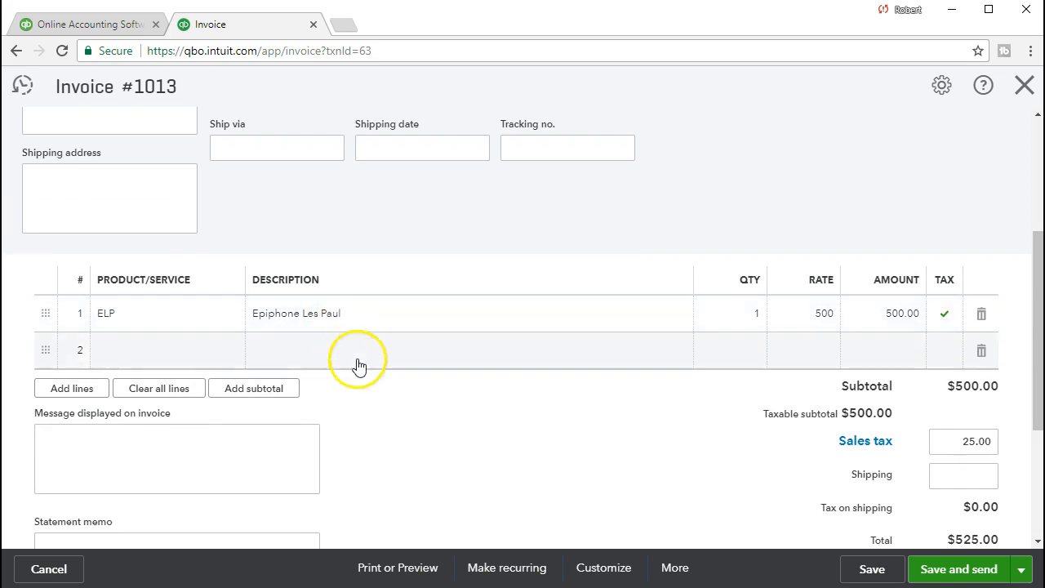
scroll(462, 458, "up", 3)
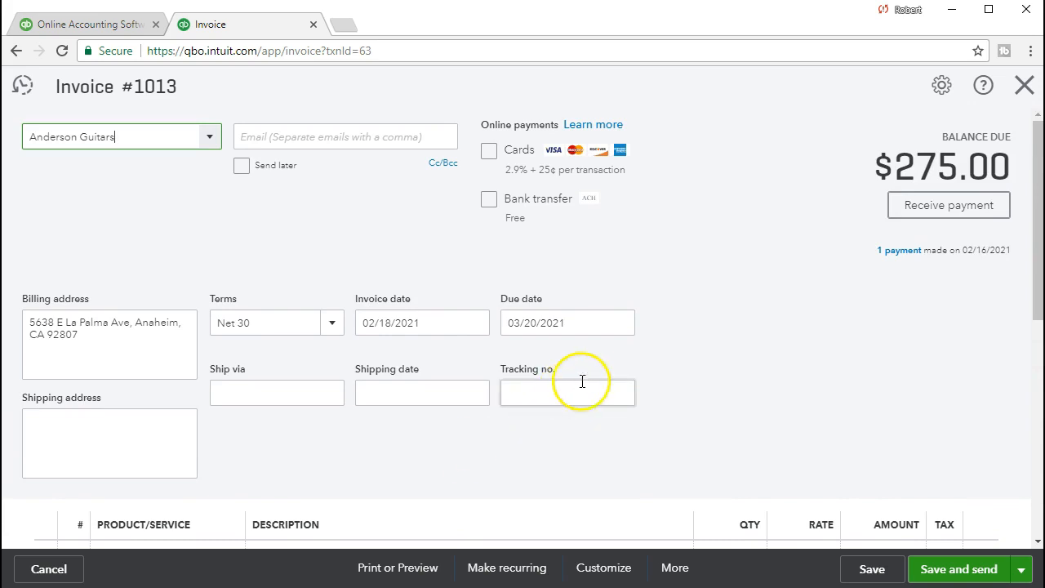
left_click(1024, 85)
left_click(713, 195)
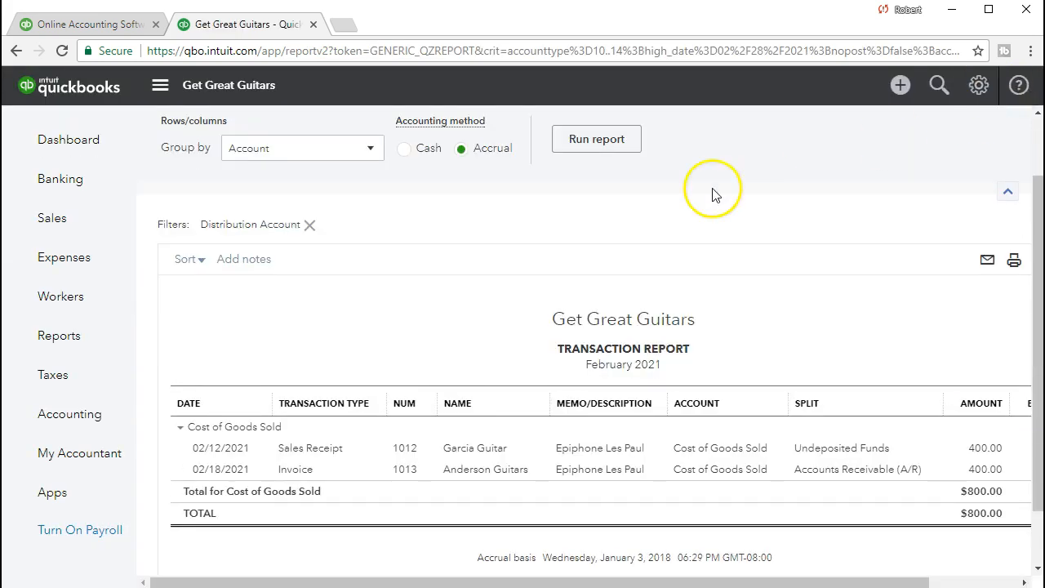
Go to Sales > Products and Services and find the ELP item: price 500, cost 400, 2 on hand.
left_click(75, 220)
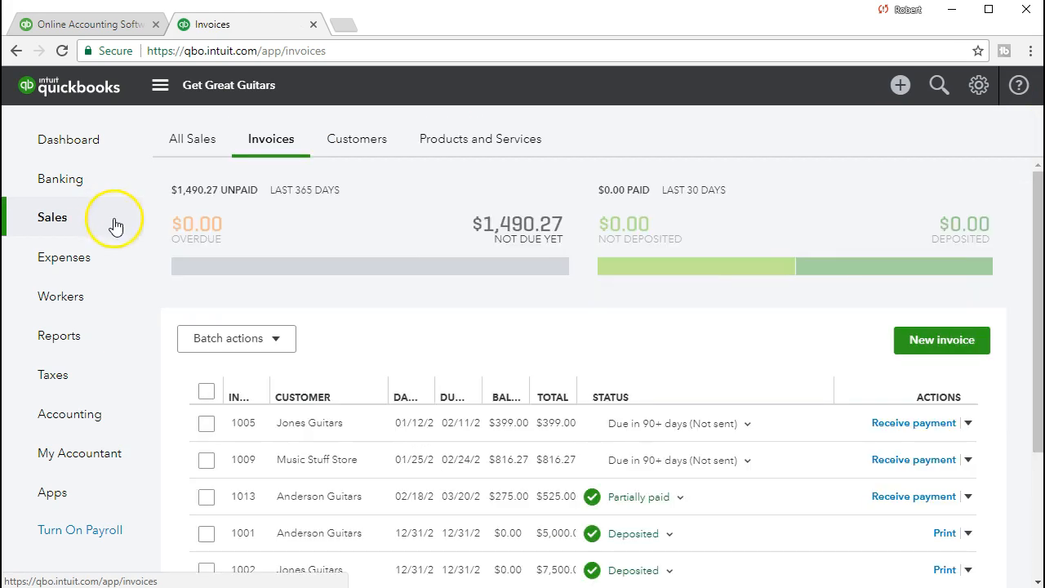
left_click(485, 152)
scroll(731, 281, "down", 3)
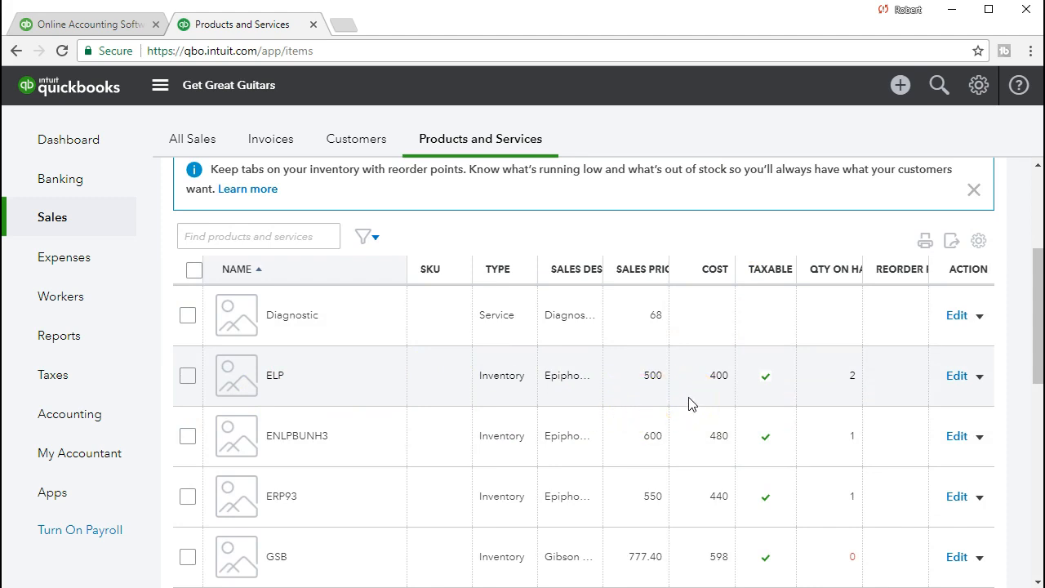
left_click(669, 411)
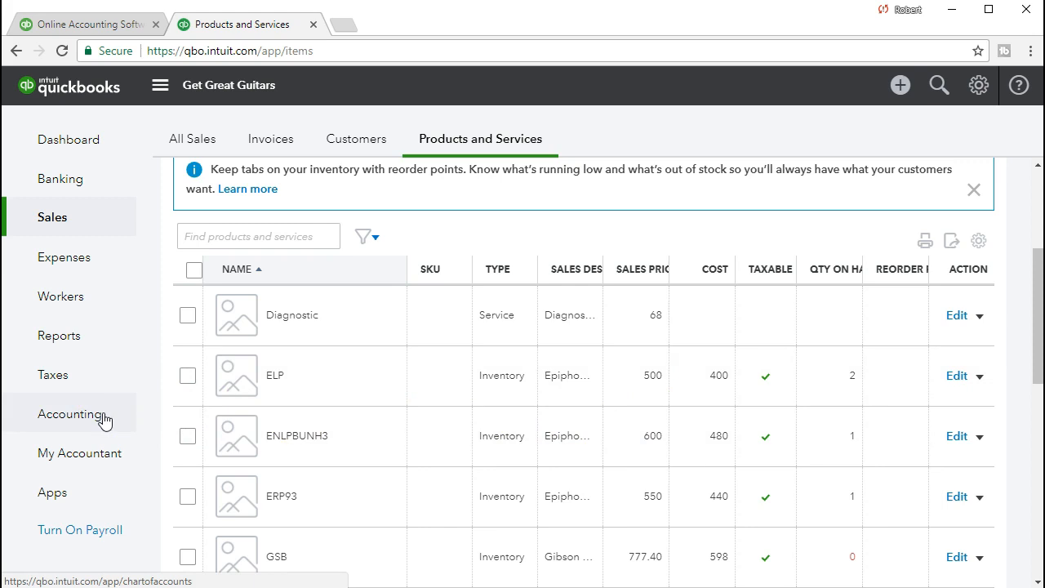
Reopen the Balance Sheet report by searching 'bal' in the reports list.
left_click(107, 342)
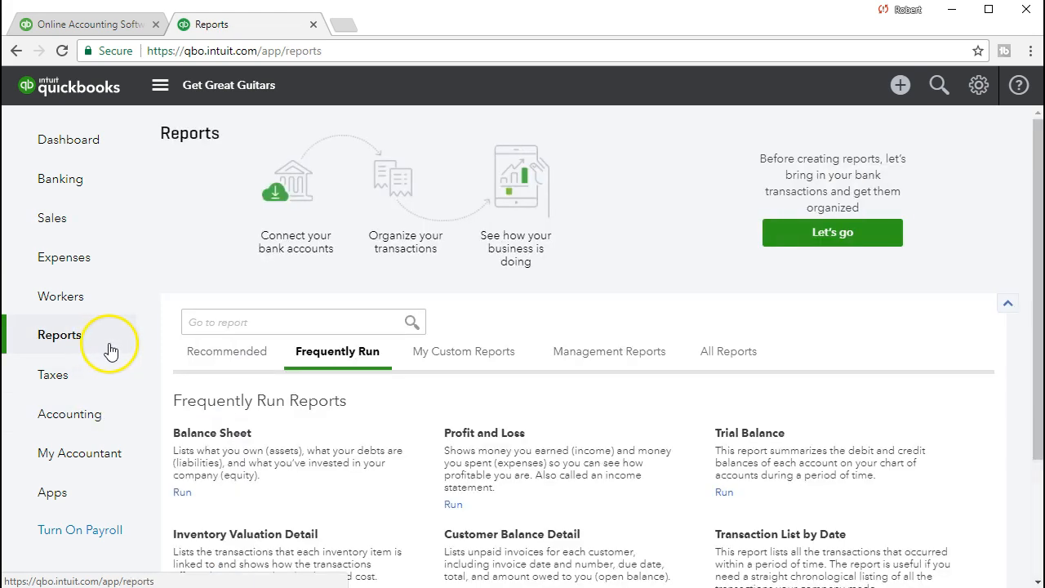
left_click(218, 319)
type("bal")
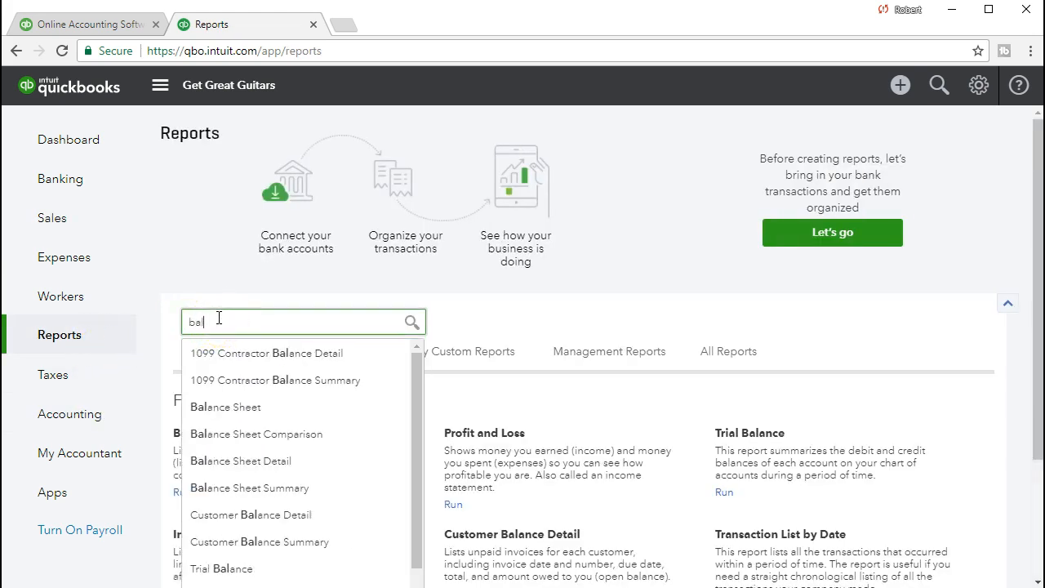
left_click(221, 407)
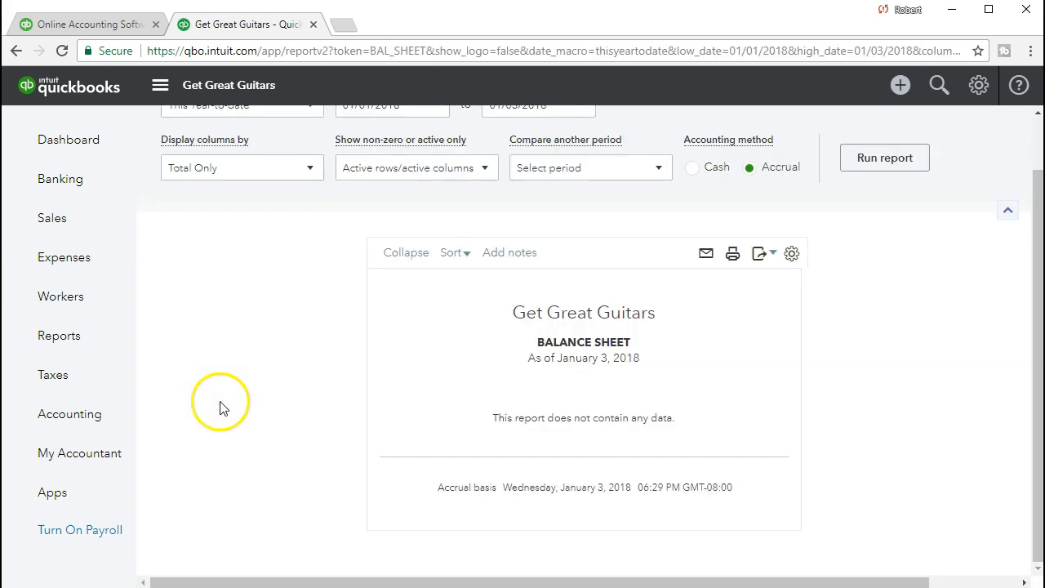
Rerun the Balance Sheet for 02/01/2021–02/28/2021, showing Inventory Asset at 2,512.00.
scroll(365, 250, "up", 2)
left_click(381, 164)
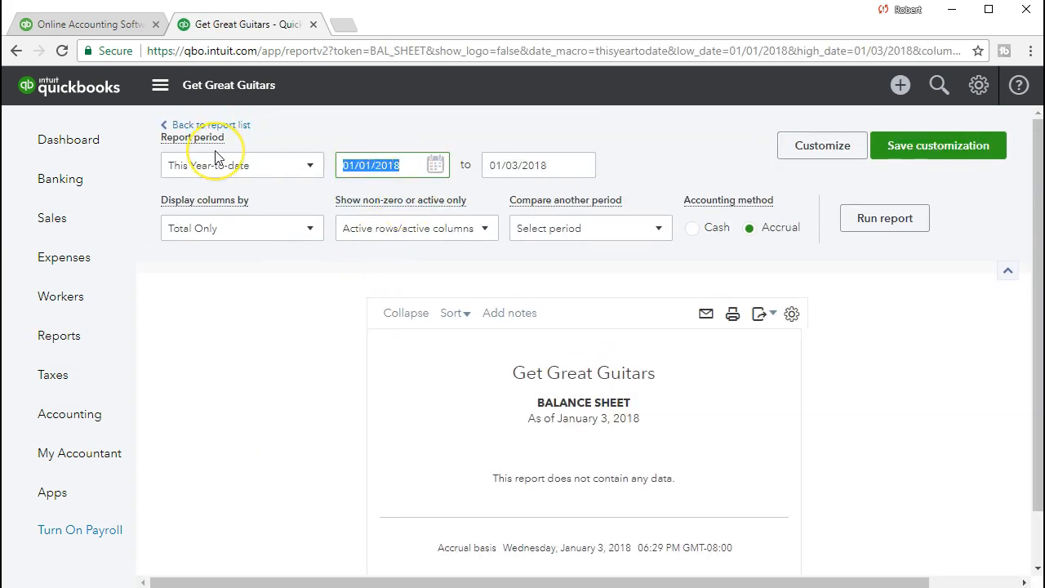
type("0")
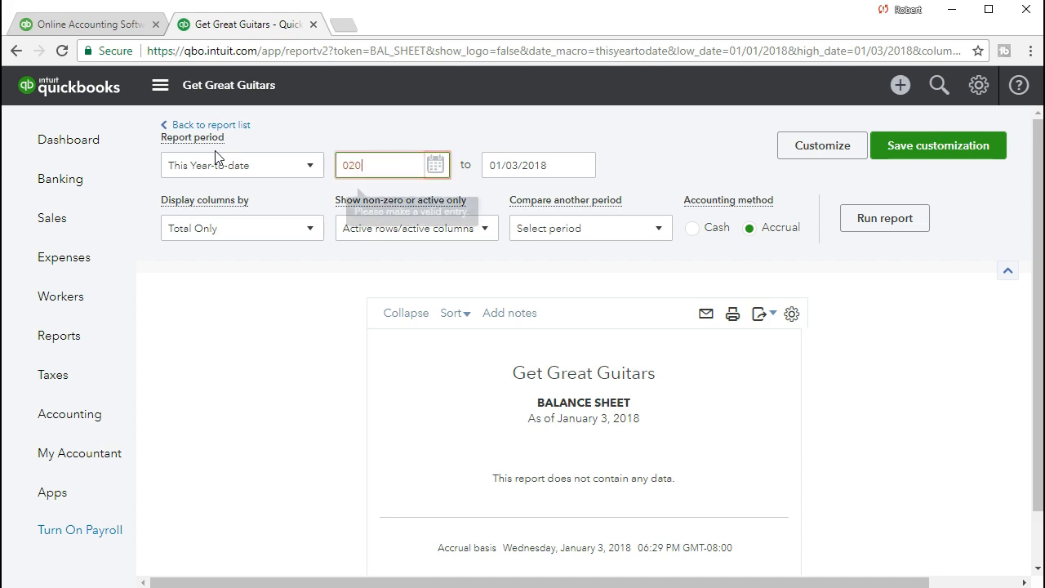
type("2/01/20212")
key("Tab")
type("02/28/202")
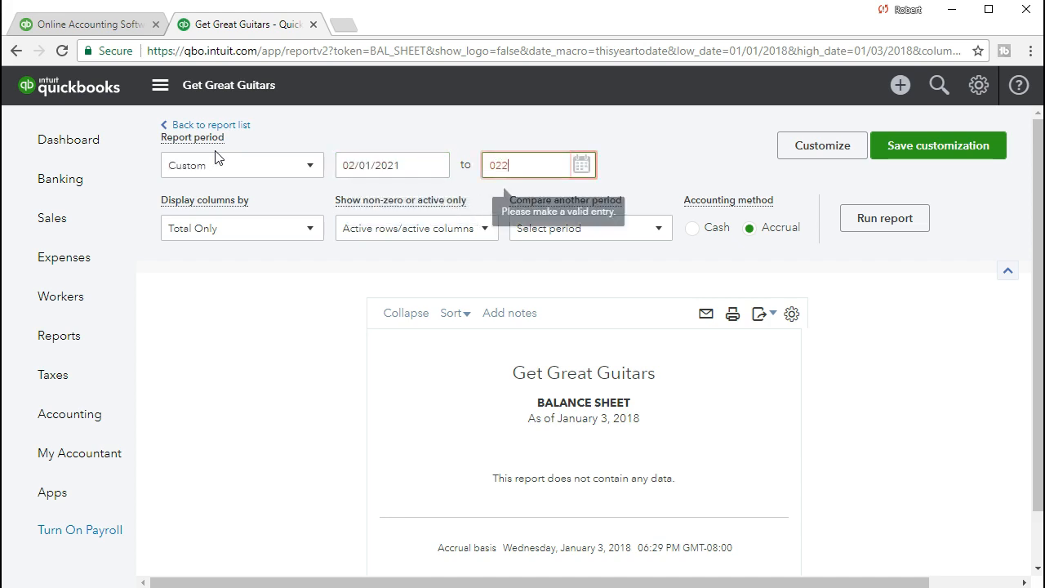
type("1")
key("Tab")
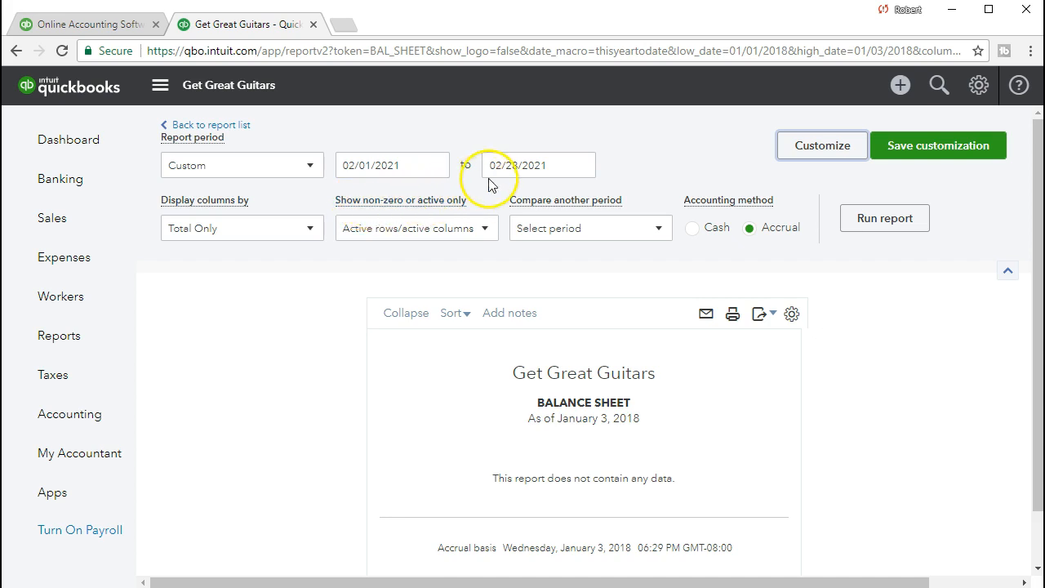
left_click(865, 222)
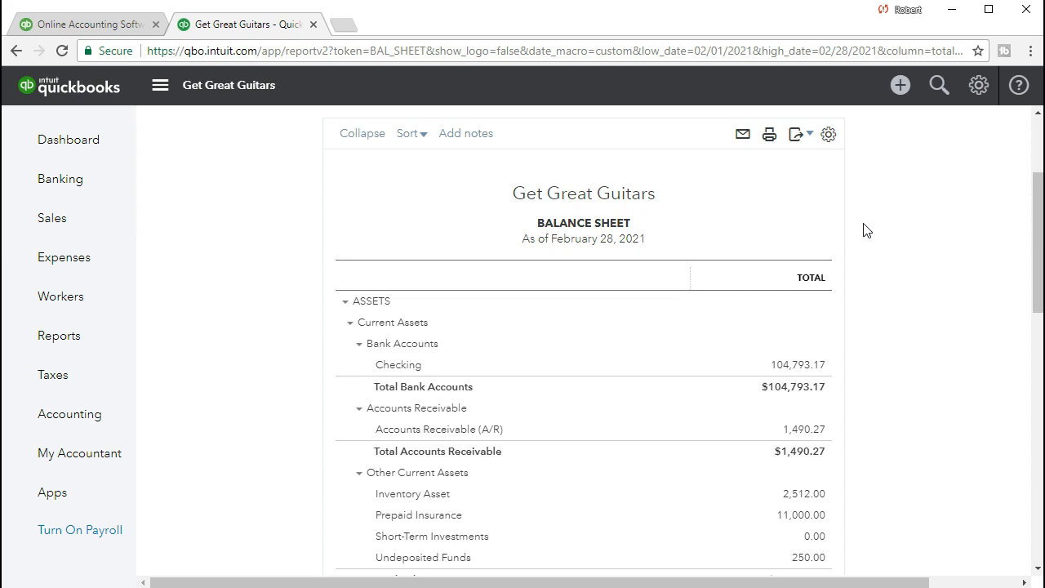
scroll(689, 458, "down", 1)
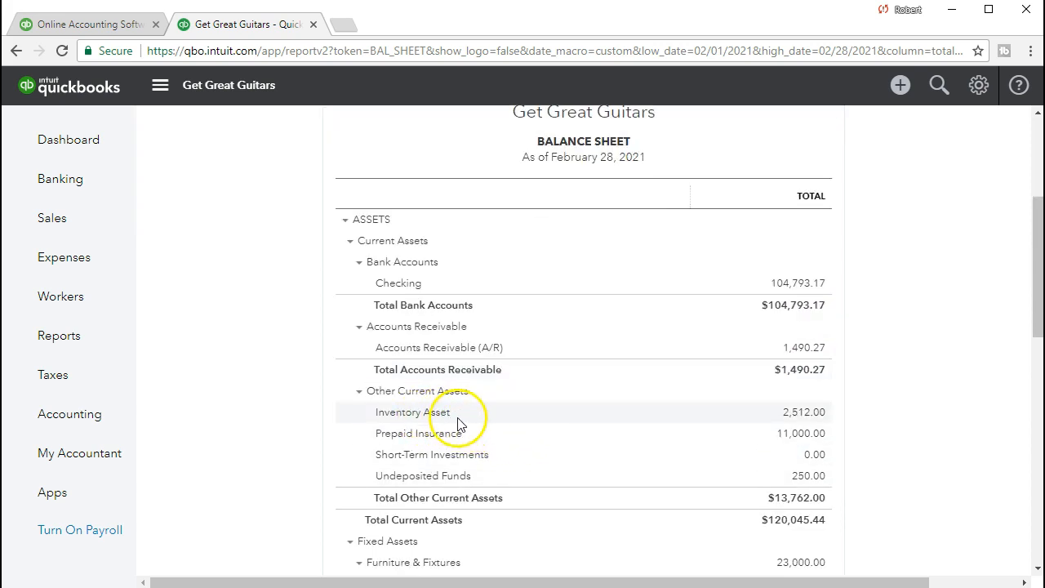
Drill into the 2,512.00 Inventory Asset balance and review invoice 1013's -400.00 entry.
left_click(820, 421)
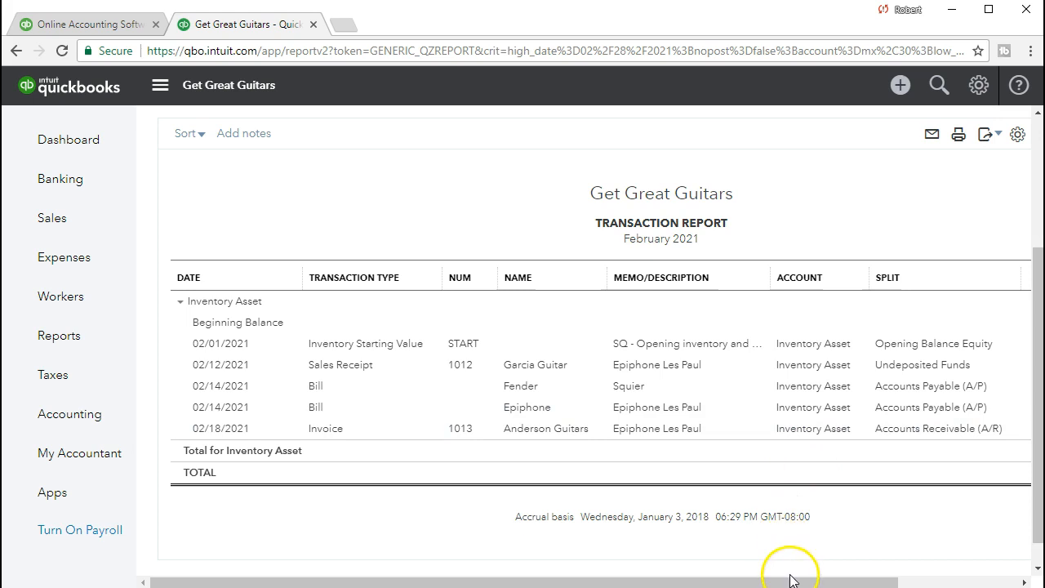
left_click_drag(792, 581, 891, 573)
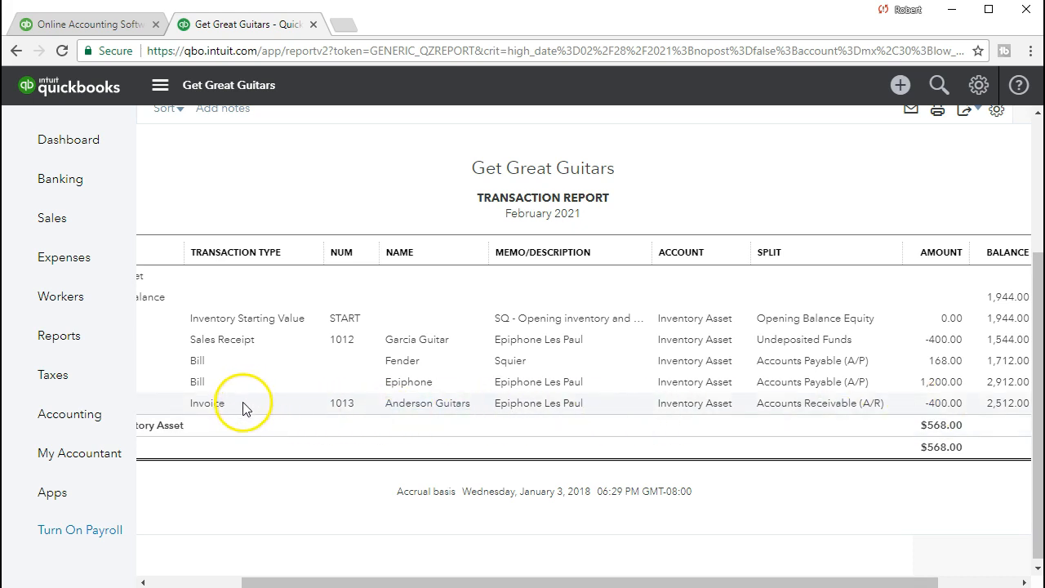
left_click(938, 402)
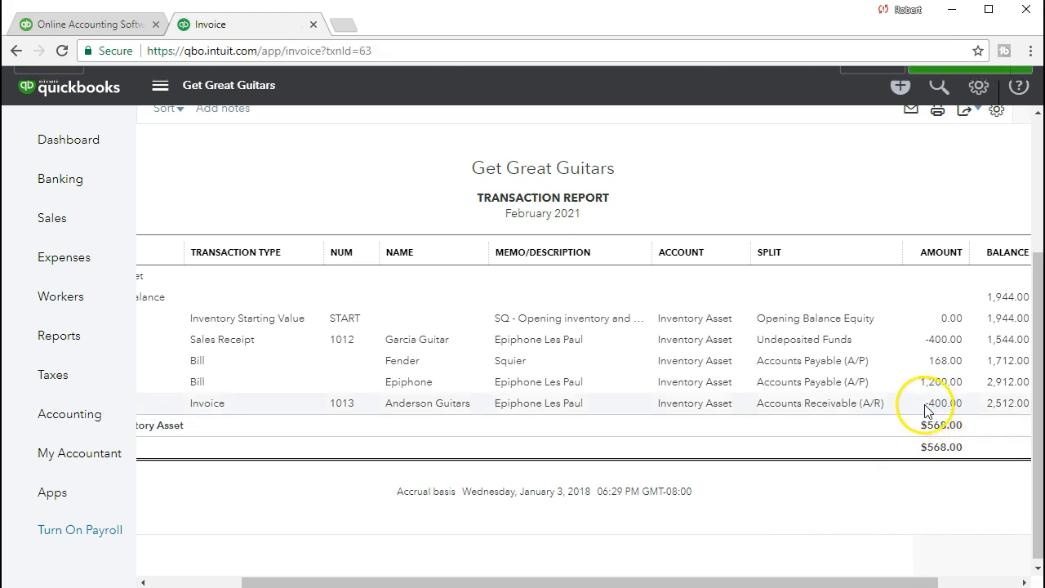
scroll(917, 406, "down", 4)
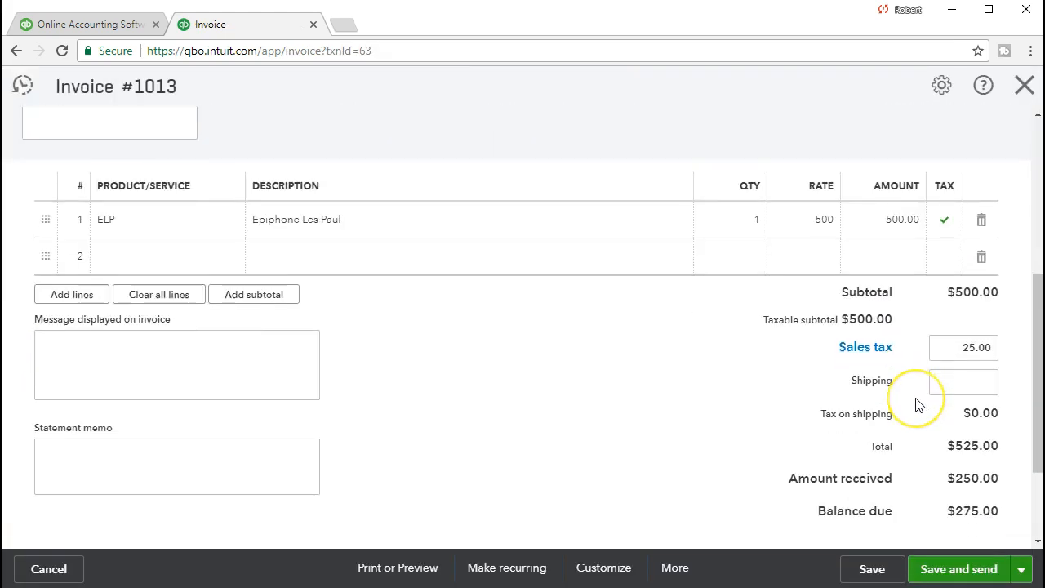
scroll(916, 406, "down", 1)
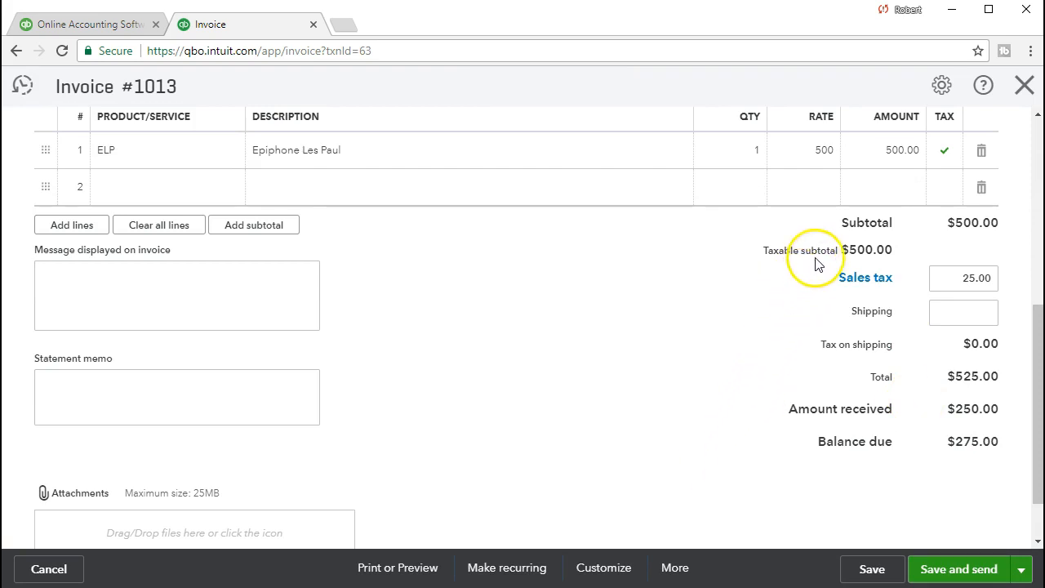
left_click(1024, 85)
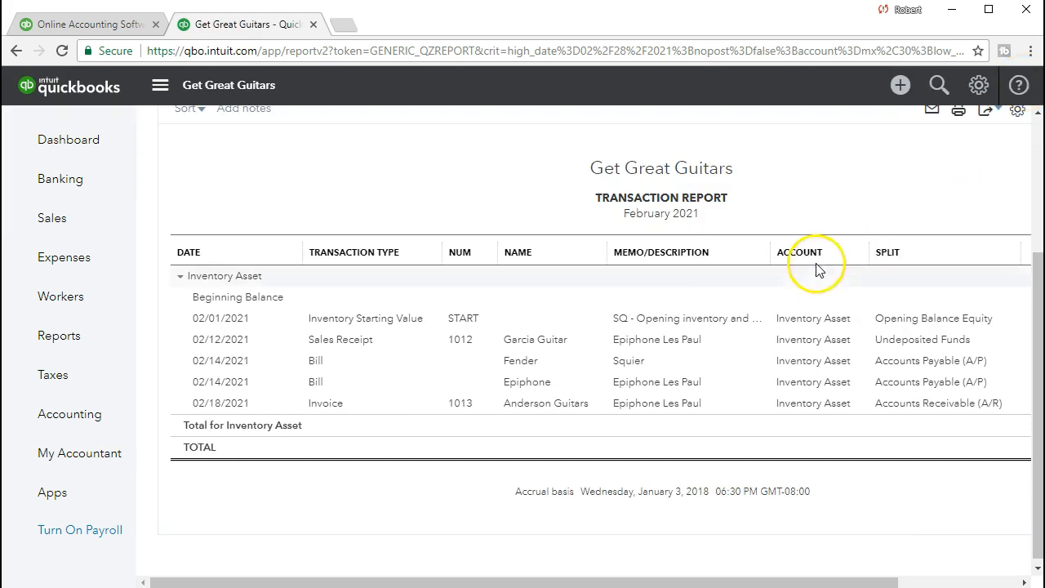
Run Customer Balance Detail via a 'cust' search and open Anderson Guitars' invoice 1013.
left_click(98, 357)
left_click(237, 323)
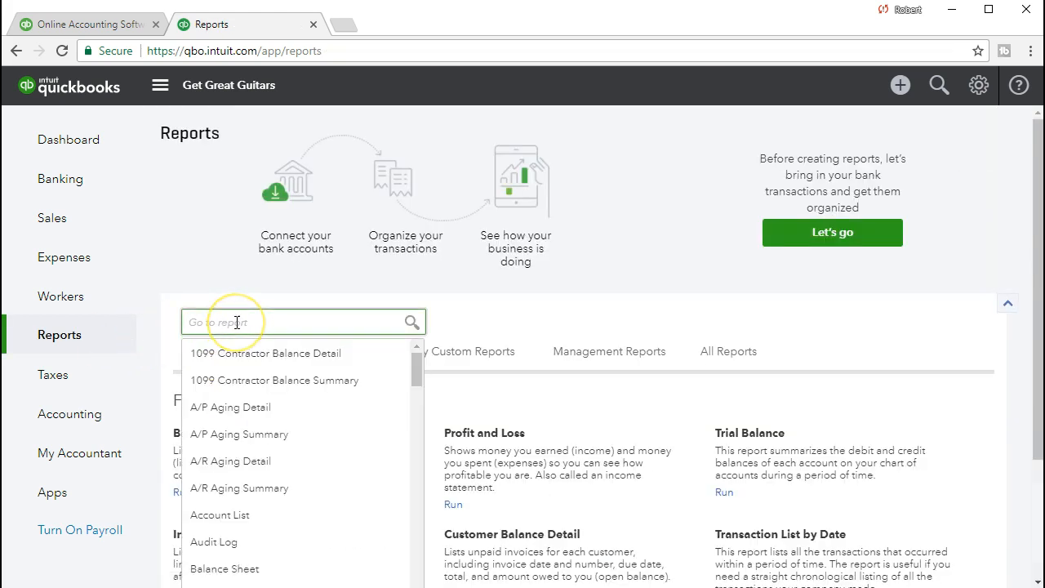
type("cust")
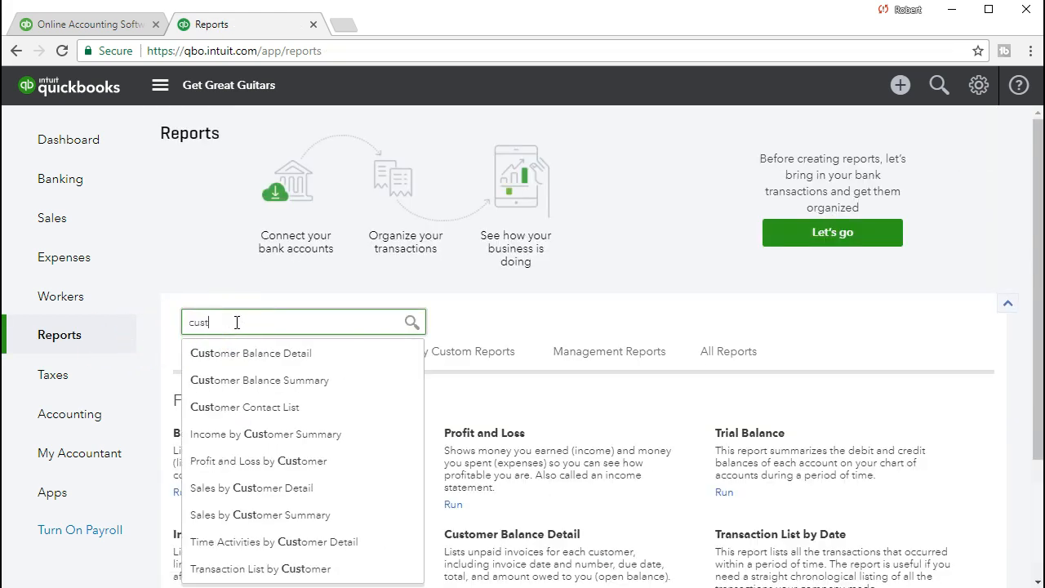
left_click(247, 365)
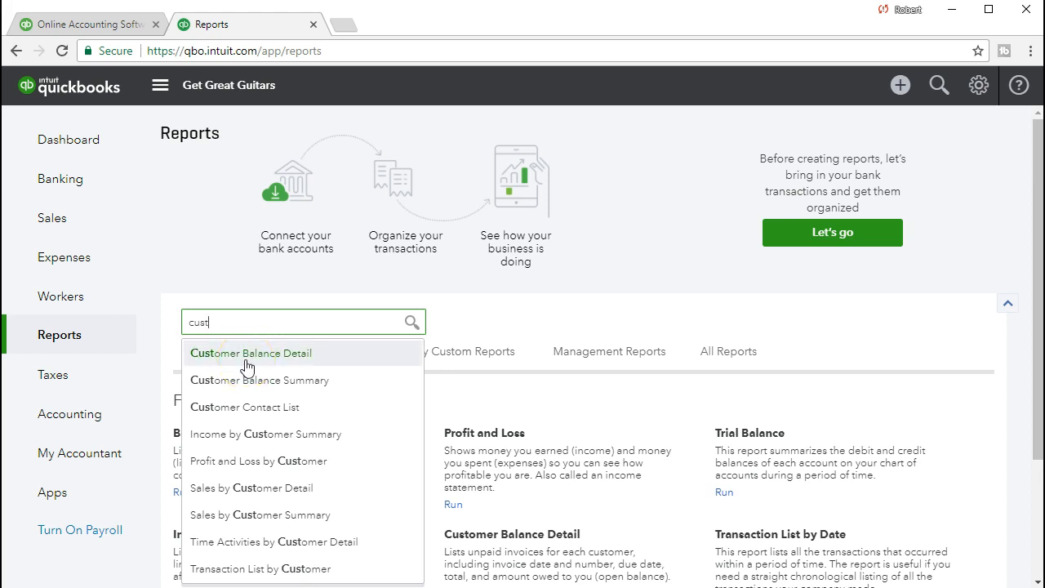
left_click(274, 362)
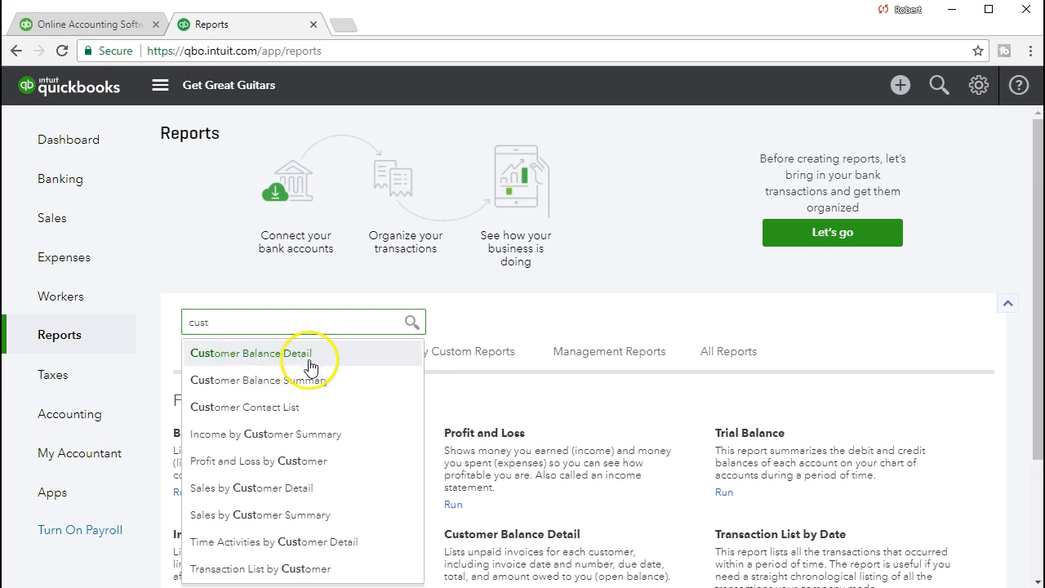
scroll(312, 366, "down", 2)
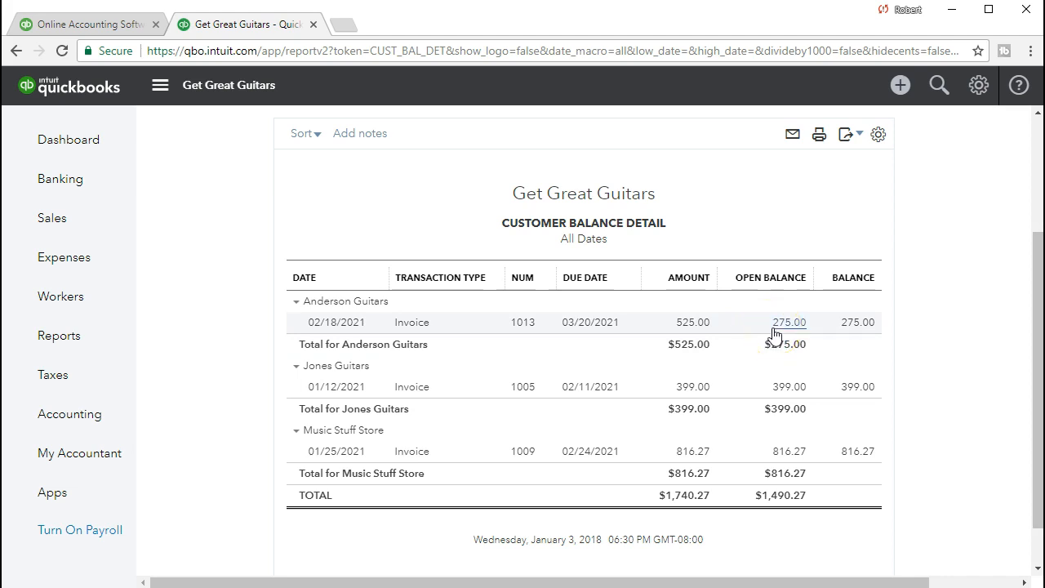
left_click(698, 327)
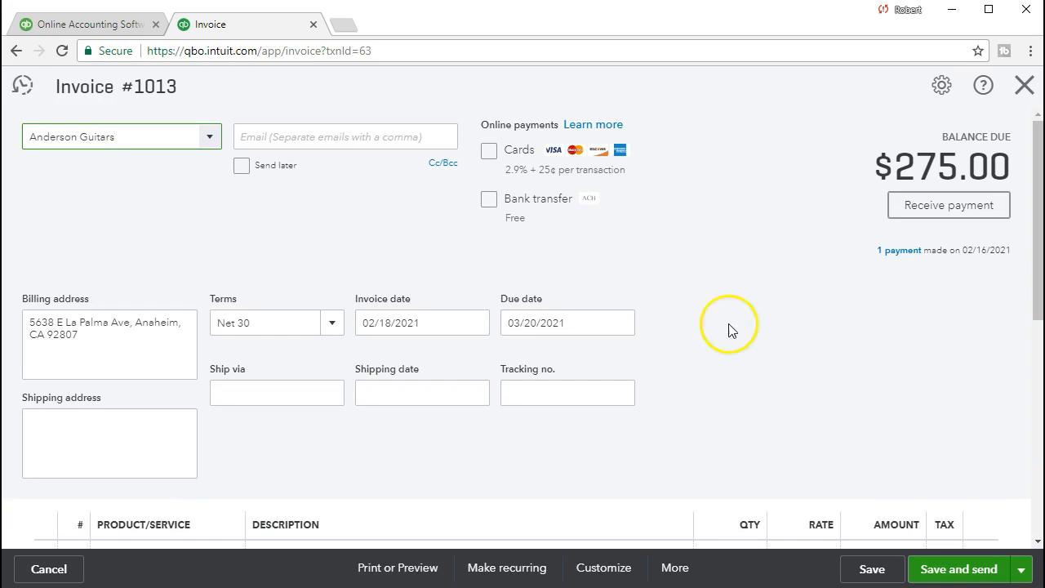
Review the $250.00 payment applied to invoice 1013, then close the payment record.
left_click(900, 258)
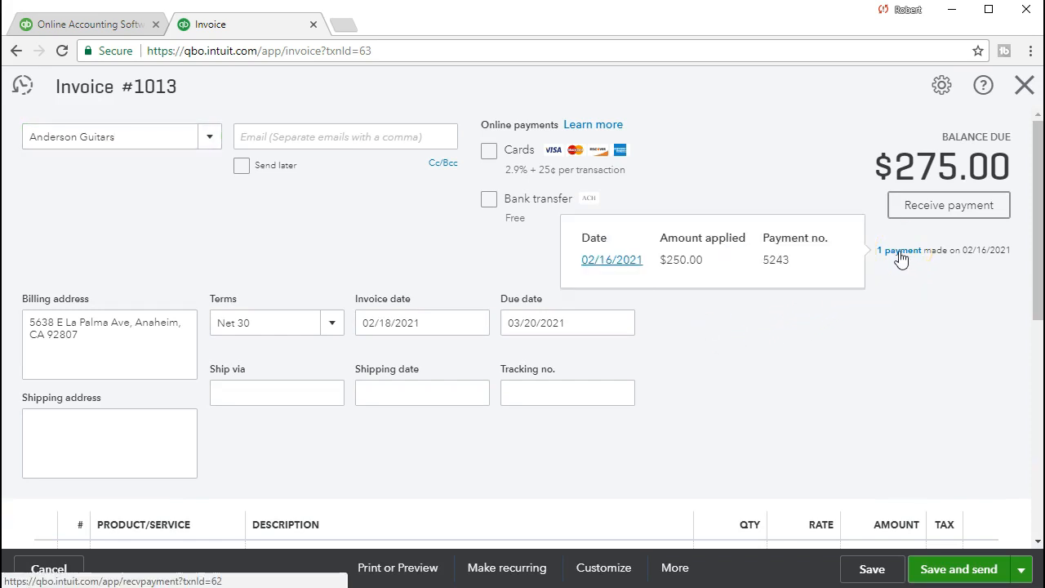
left_click(636, 268)
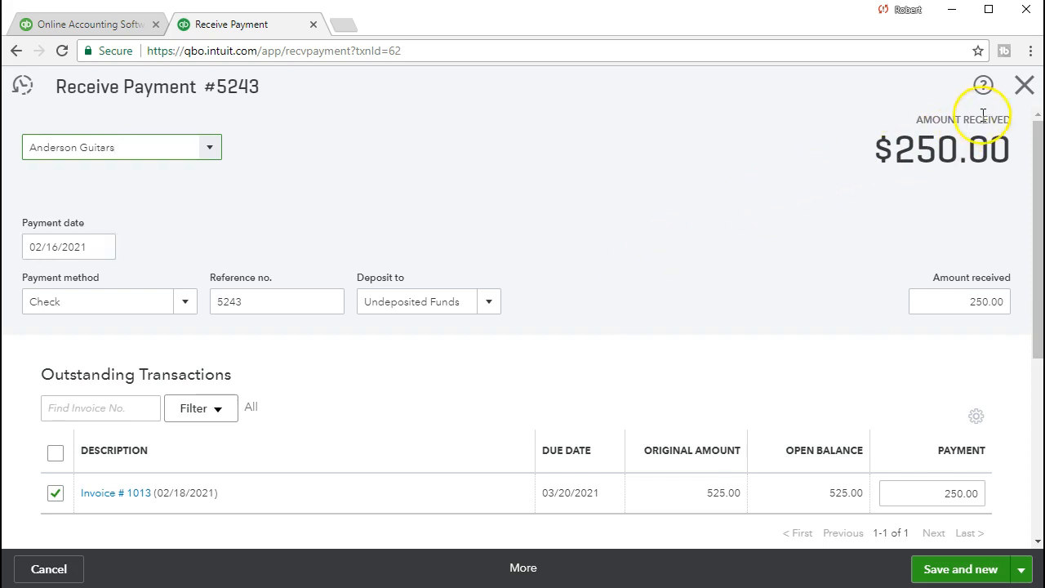
left_click(1013, 98)
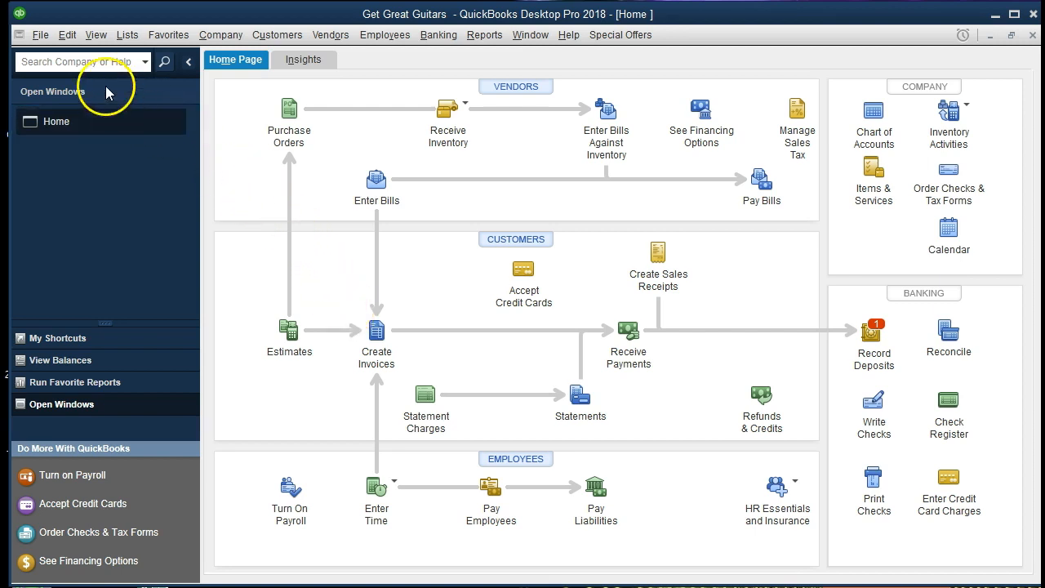
left_click(38, 34)
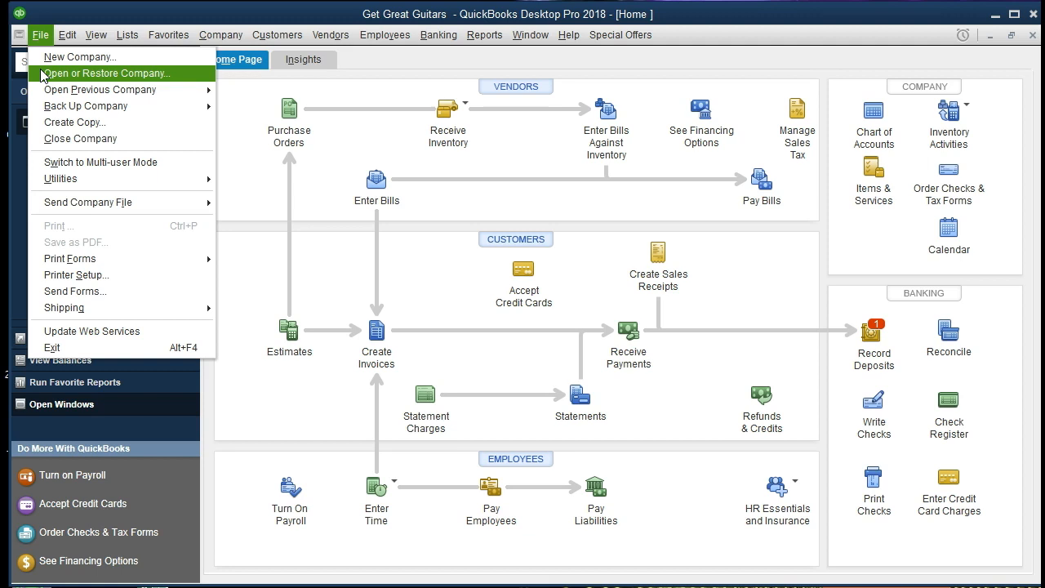
left_click(41, 34)
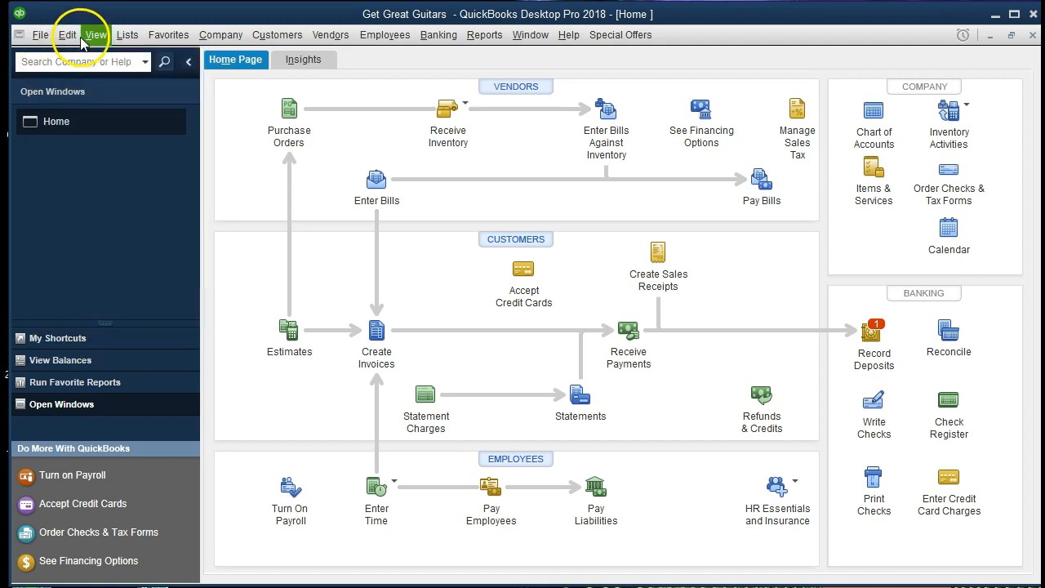
left_click(96, 34)
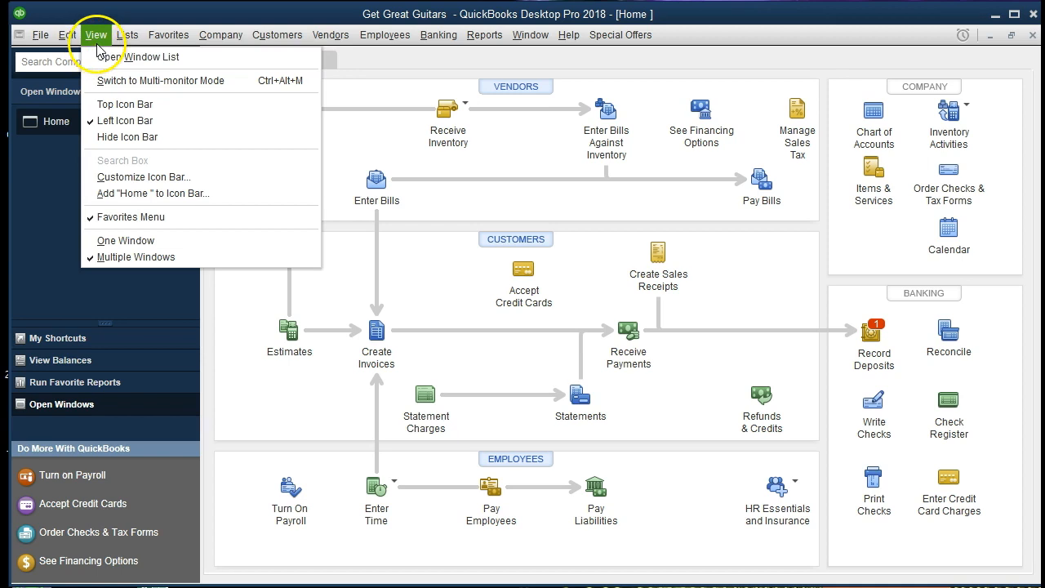
left_click(169, 35)
left_click(208, 37)
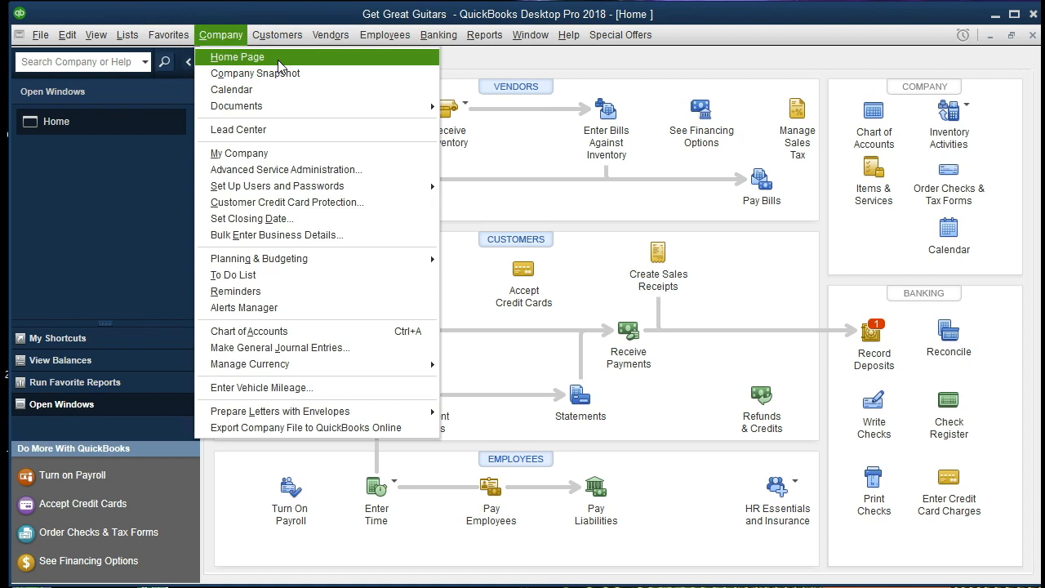
left_click(140, 206)
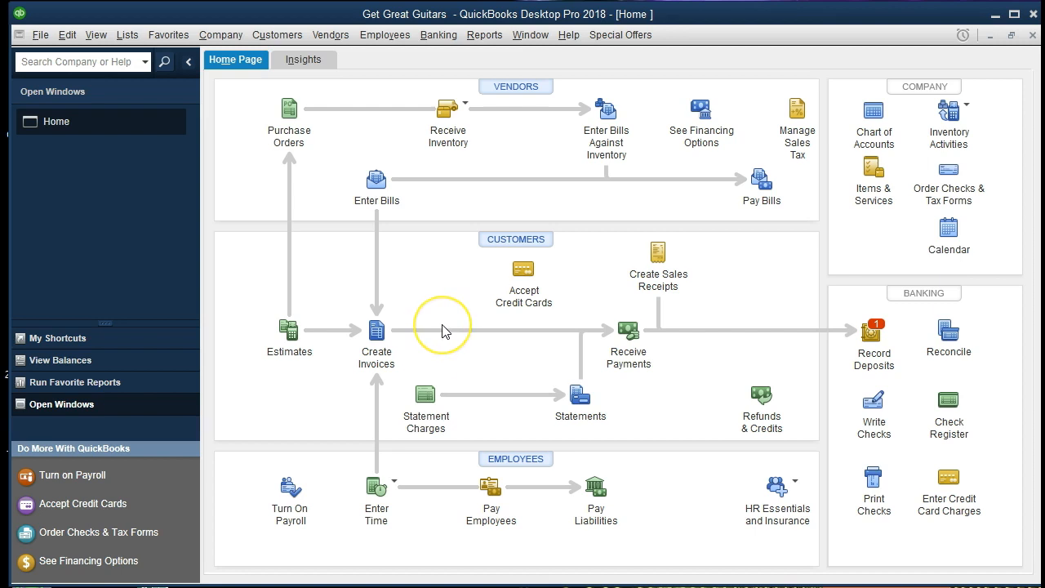
Run Customer Balance Detail, showing Anderson Guitars at -250.00, then return to the Home page.
left_click(490, 38)
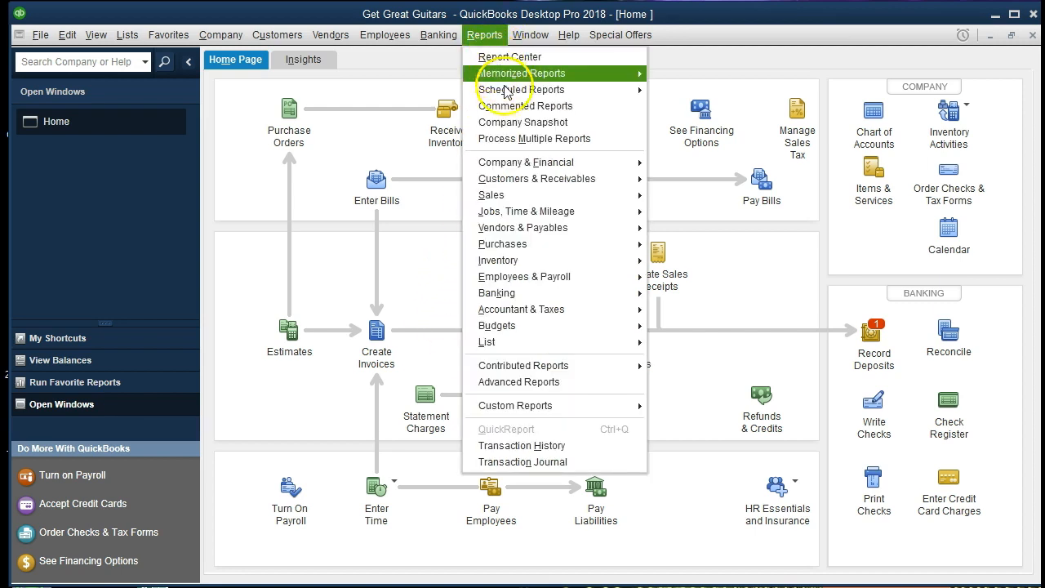
mouse_move(586, 181)
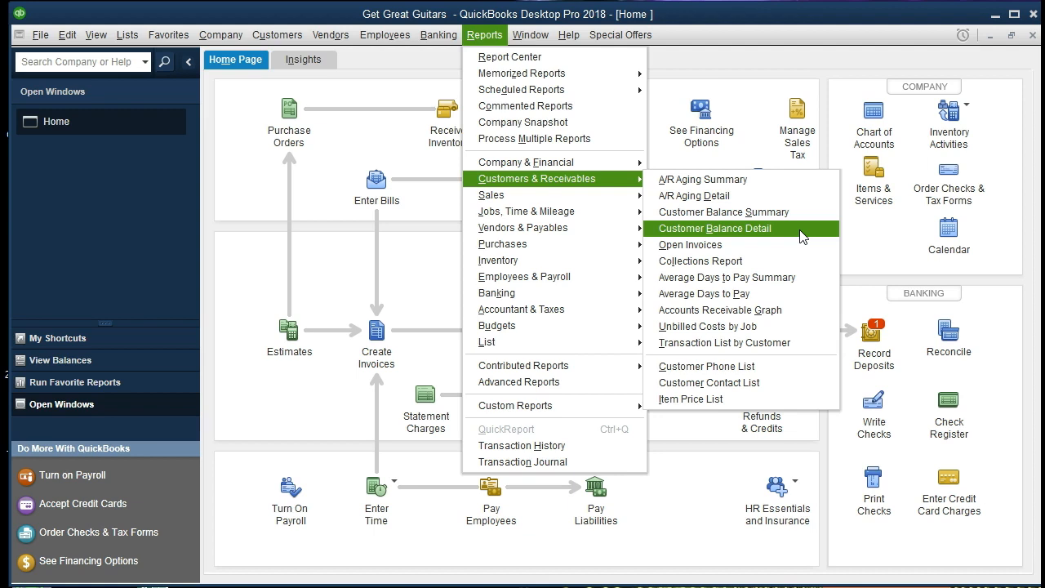
left_click(803, 233)
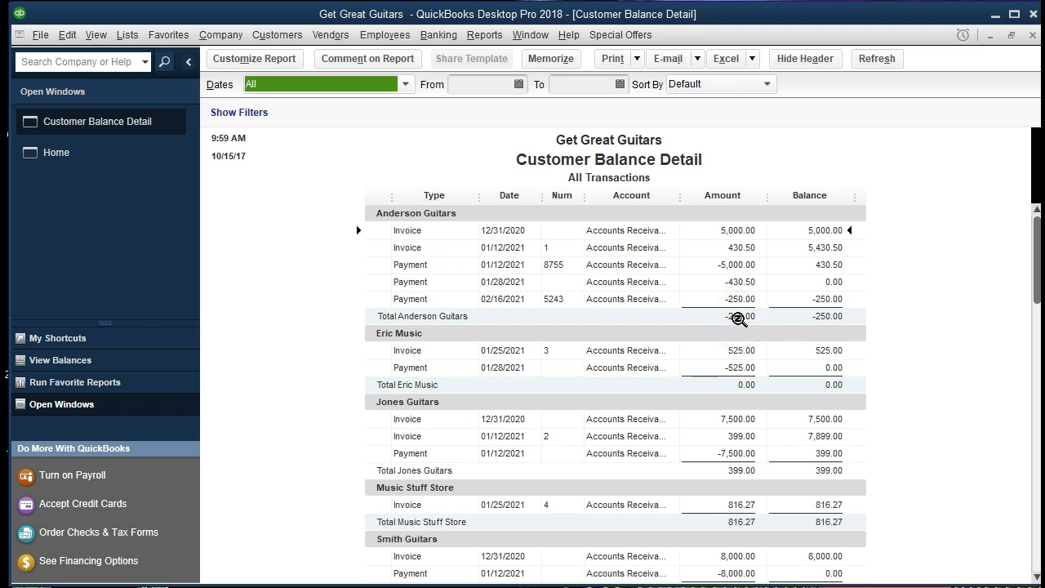
left_click(89, 159)
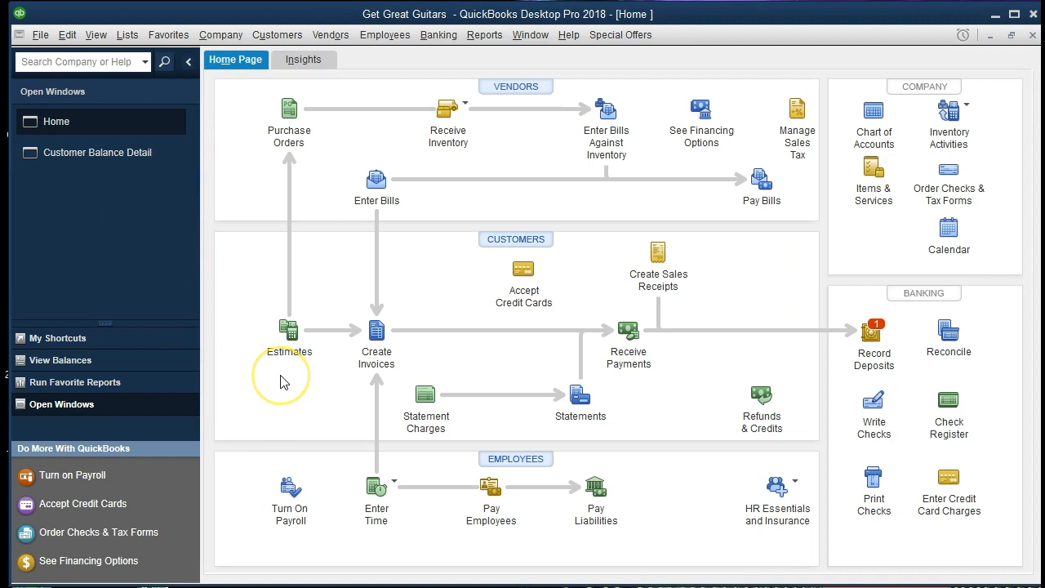
Start a new invoice for Anderson Guitars dated 02/18/2021.
left_click(378, 336)
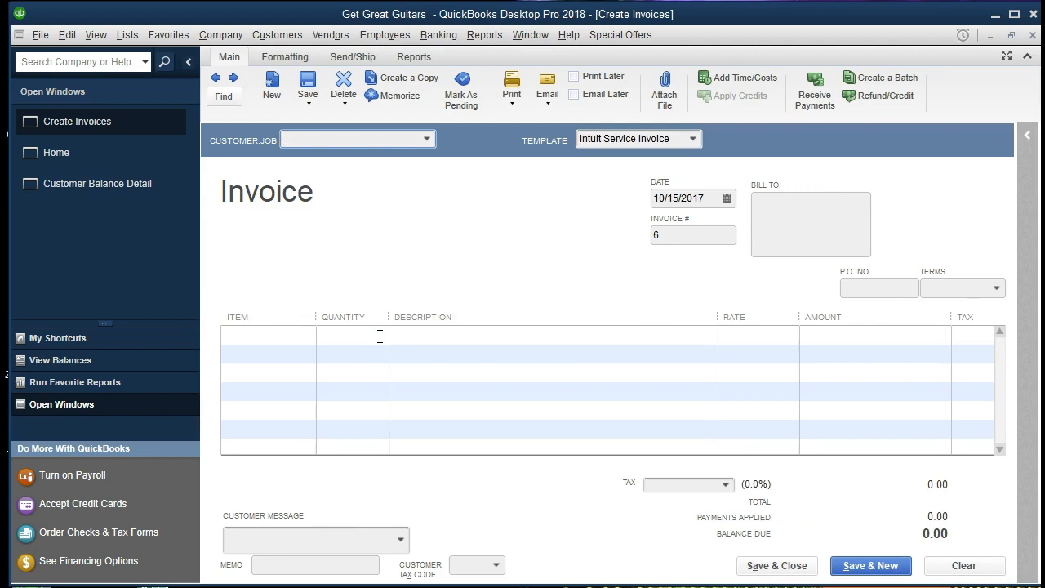
left_click(426, 138)
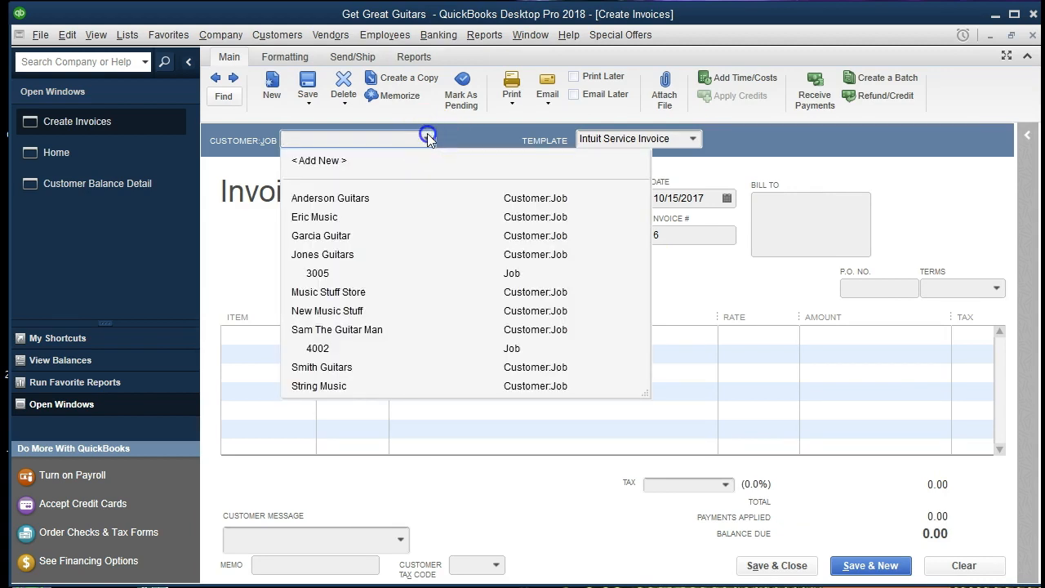
left_click(427, 137)
type("Anderson Guitars")
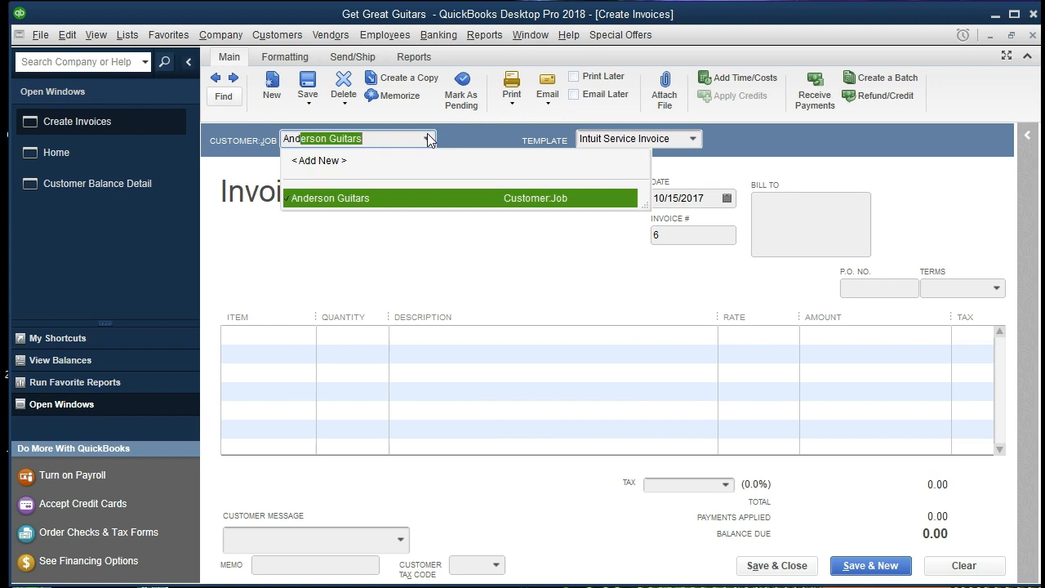
key("Tab")
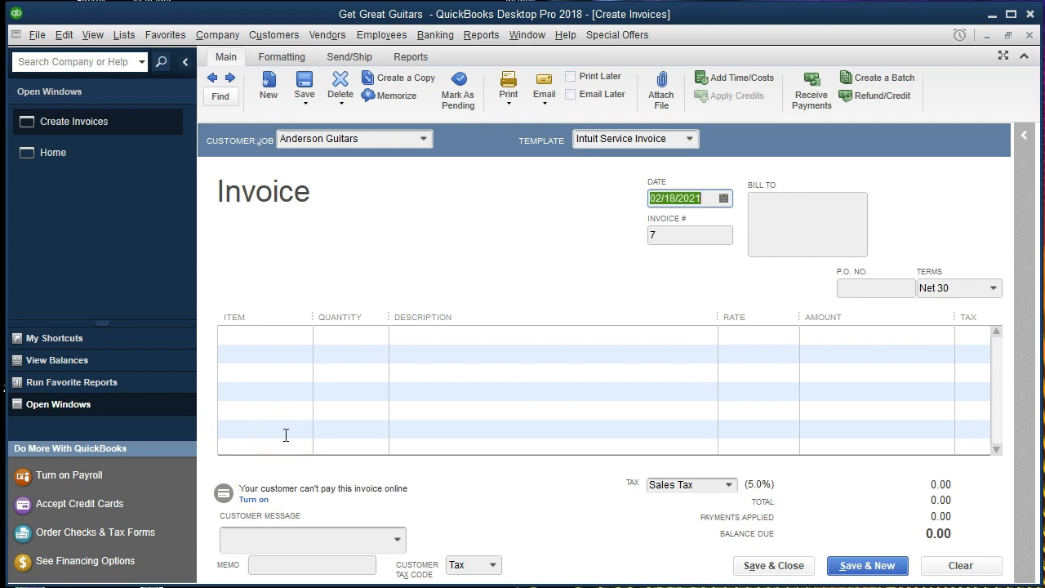
type("02/18/2021")
key("Tab")
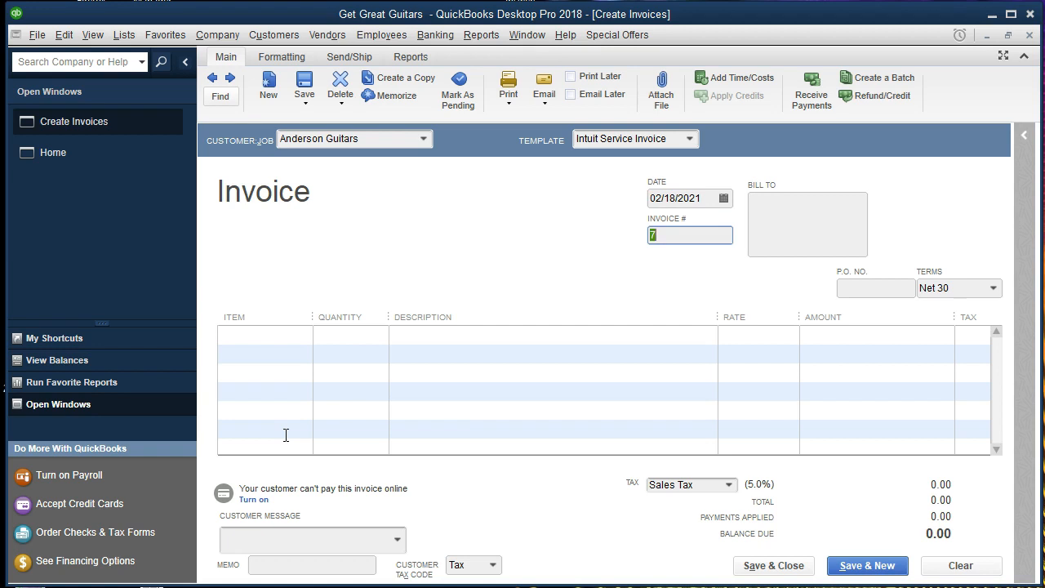
key("Tab")
key("Tab")
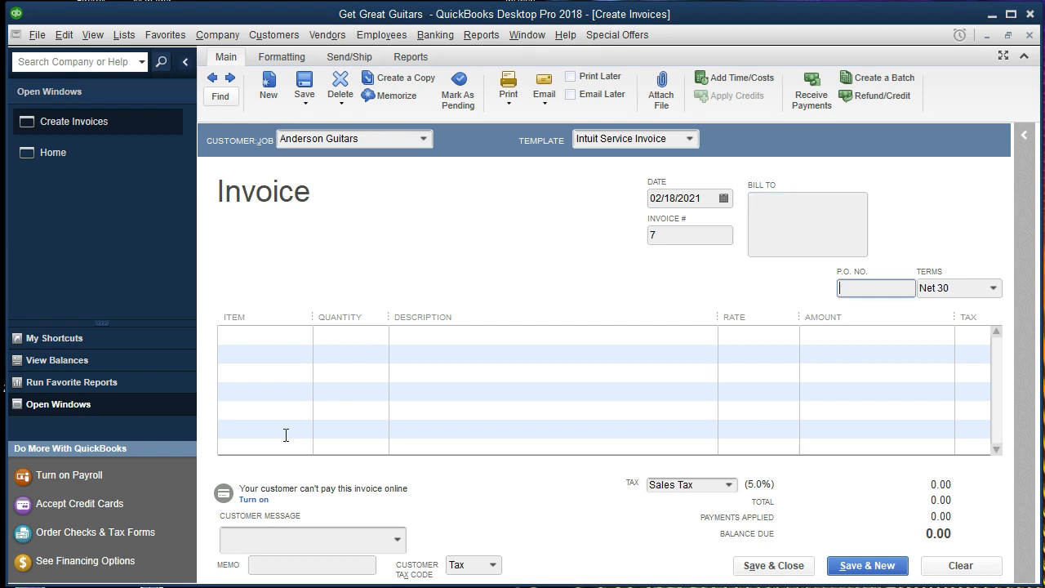
key("Tab")
key("Tab")
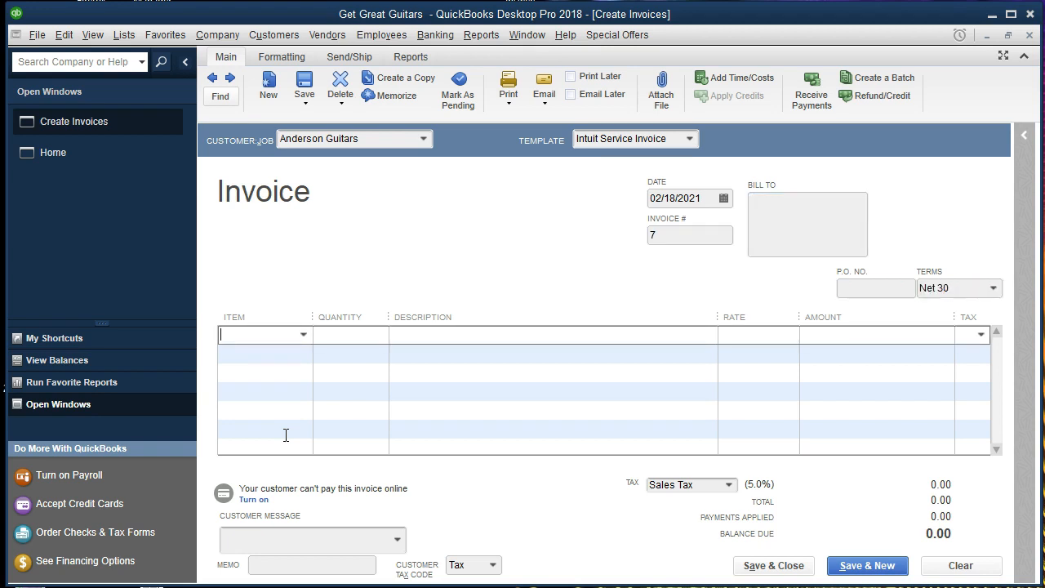
Add a line of 1 ELP at 500.00, bringing the total with tax to 525.00.
left_click(303, 335)
left_click(303, 335)
type("ELP")
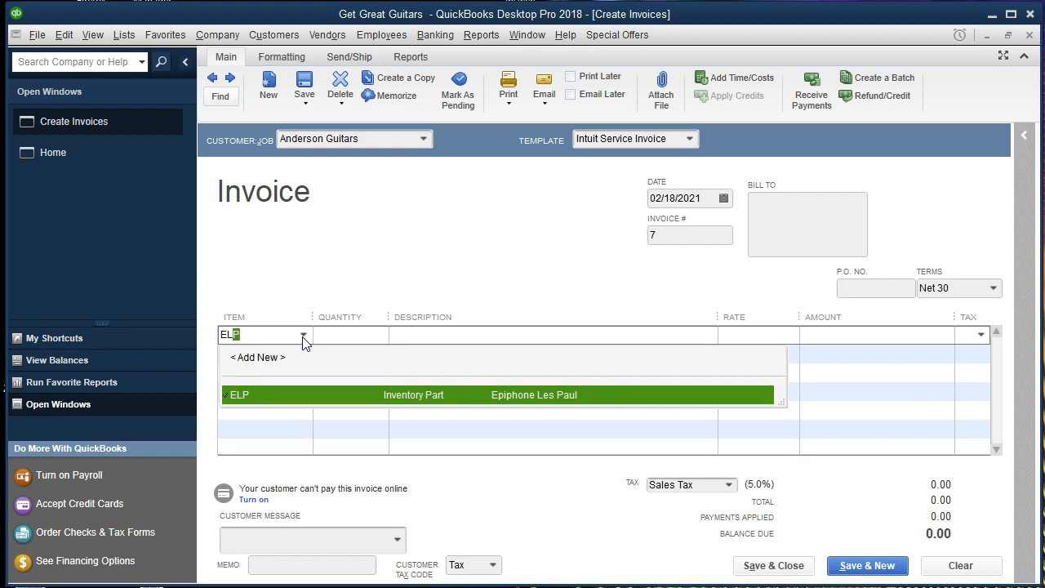
left_click(402, 406)
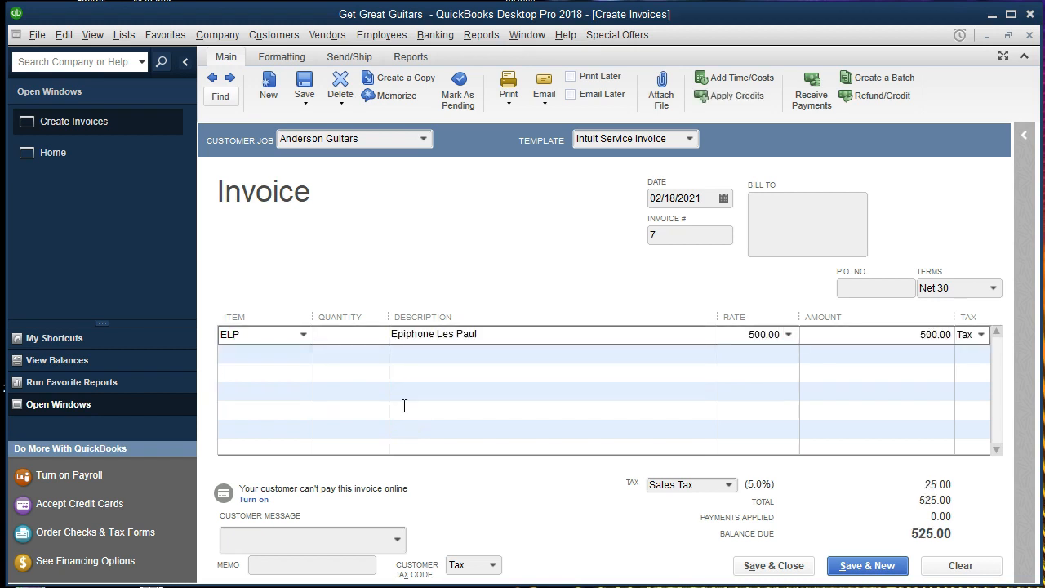
type("1")
key("Tab")
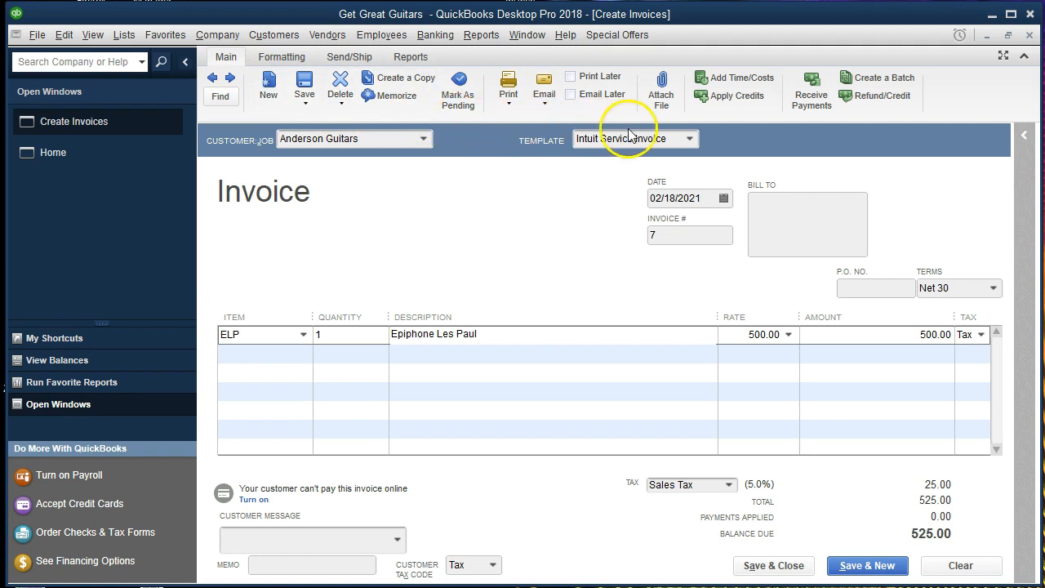
Record the invoice changes and check credit 5243 for 250.00 against invoice 7.
left_click(729, 98)
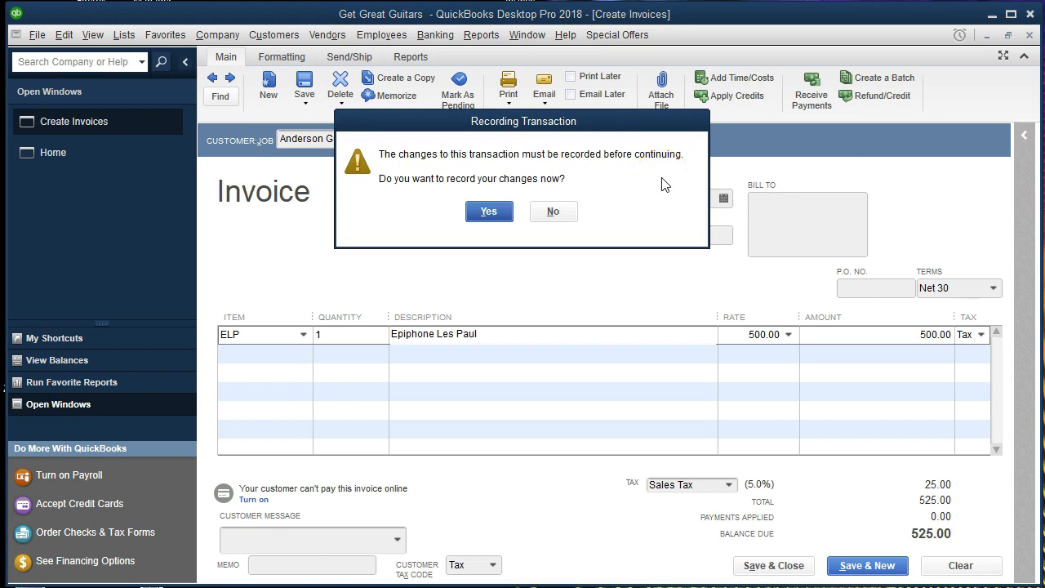
left_click(490, 212)
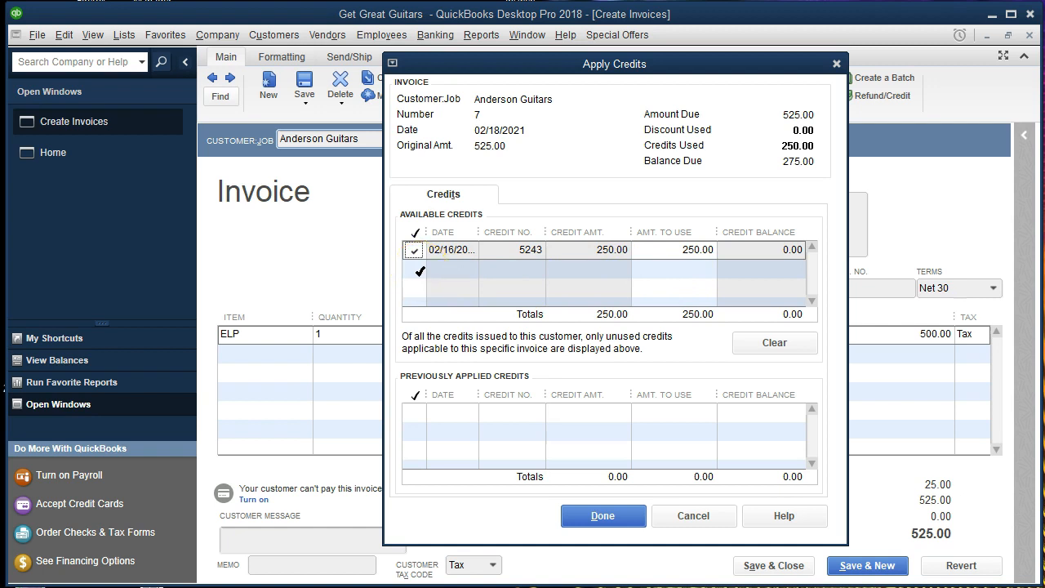
left_click(590, 518)
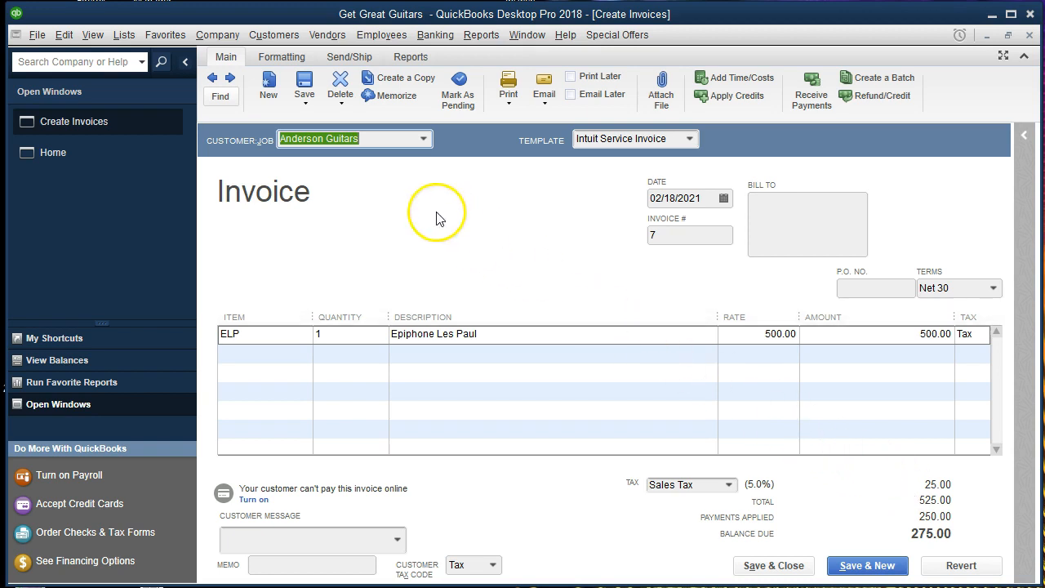
left_click(122, 34)
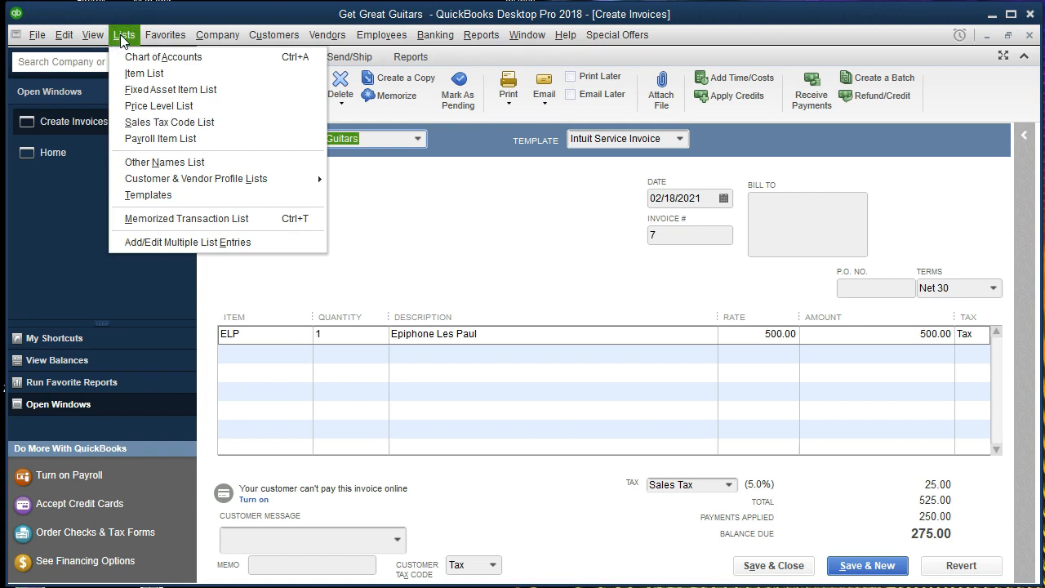
left_click(144, 73)
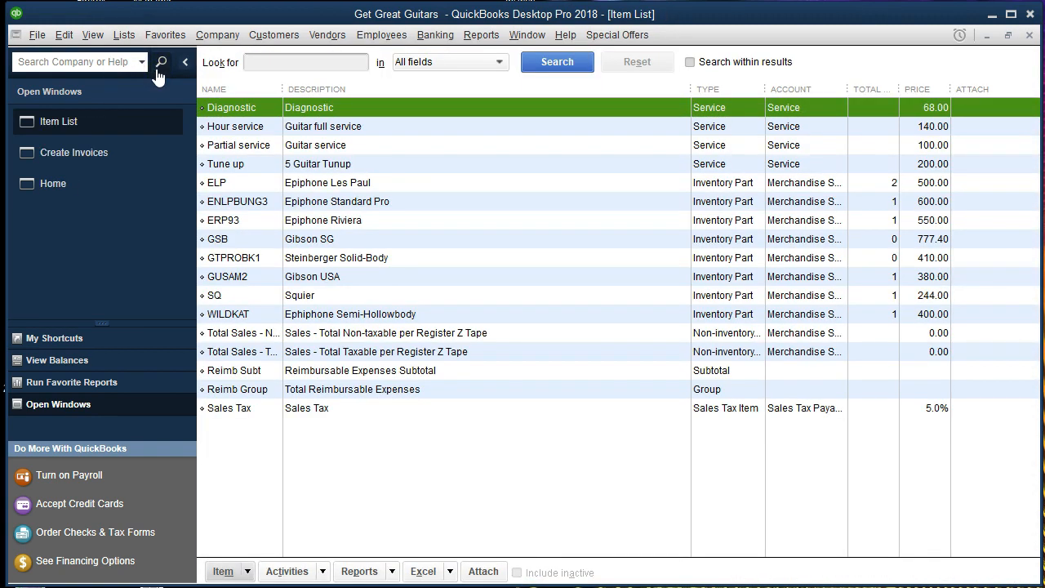
left_click(241, 184)
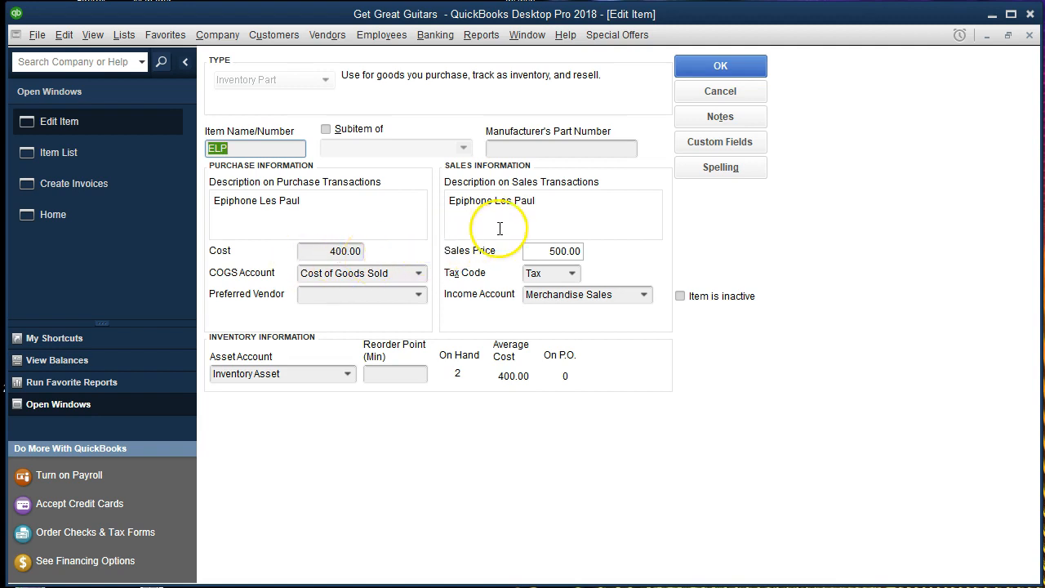
left_click(1030, 37)
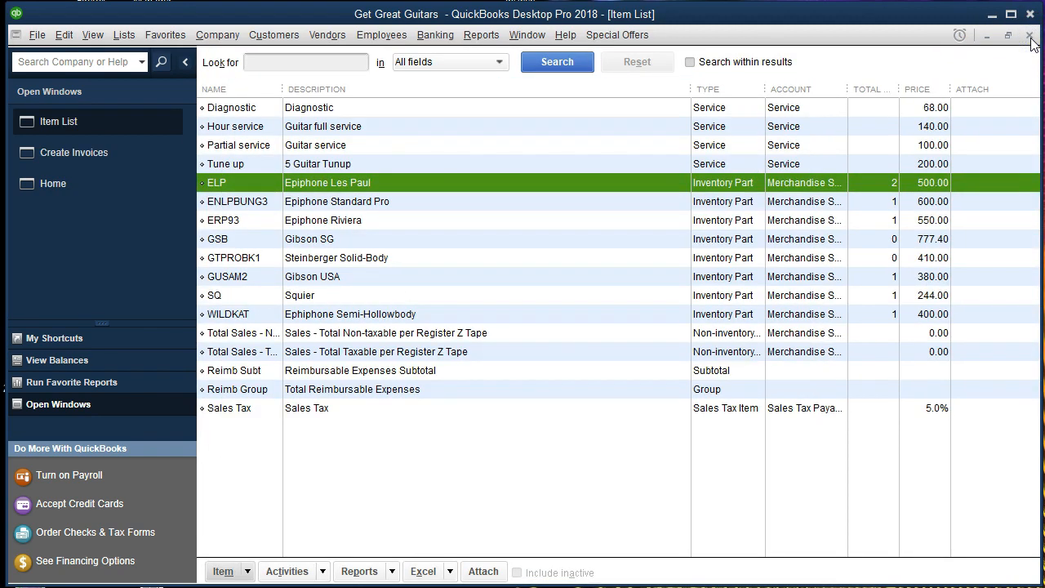
left_click(1030, 37)
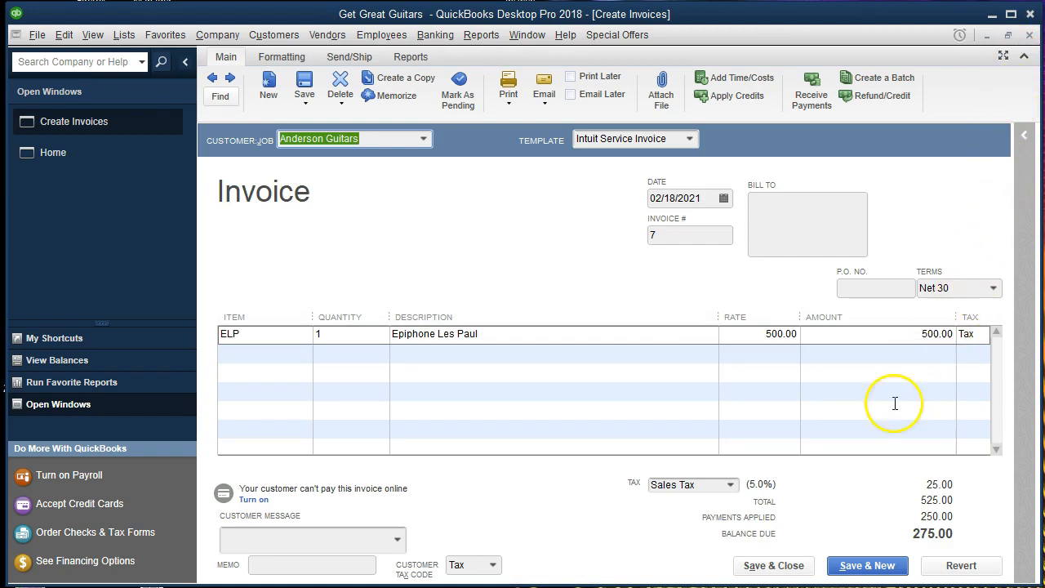
left_click(772, 571)
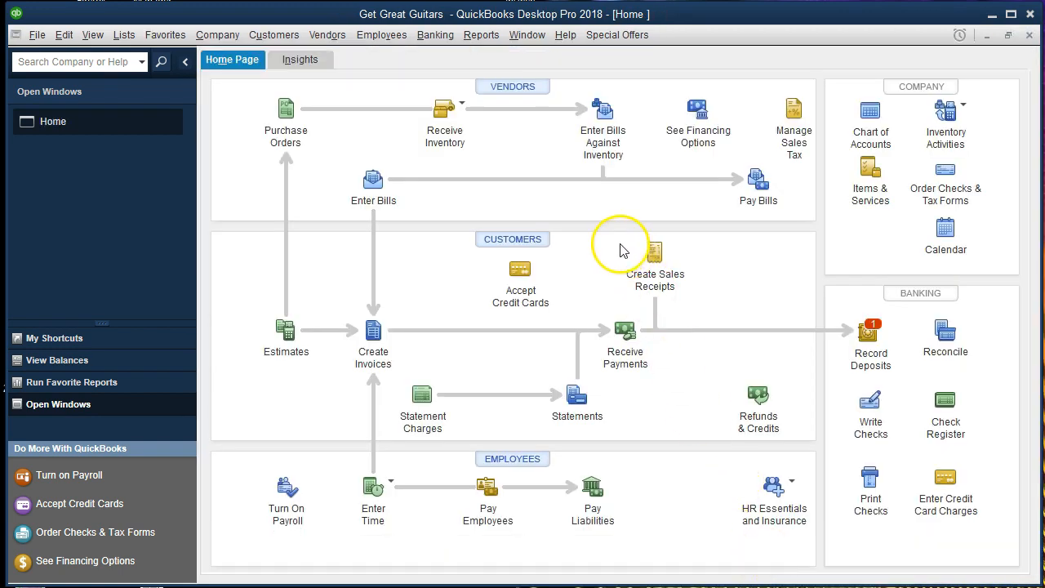
Open the Balance Sheet Standard report from Reports > Company & Financial.
left_click(487, 39)
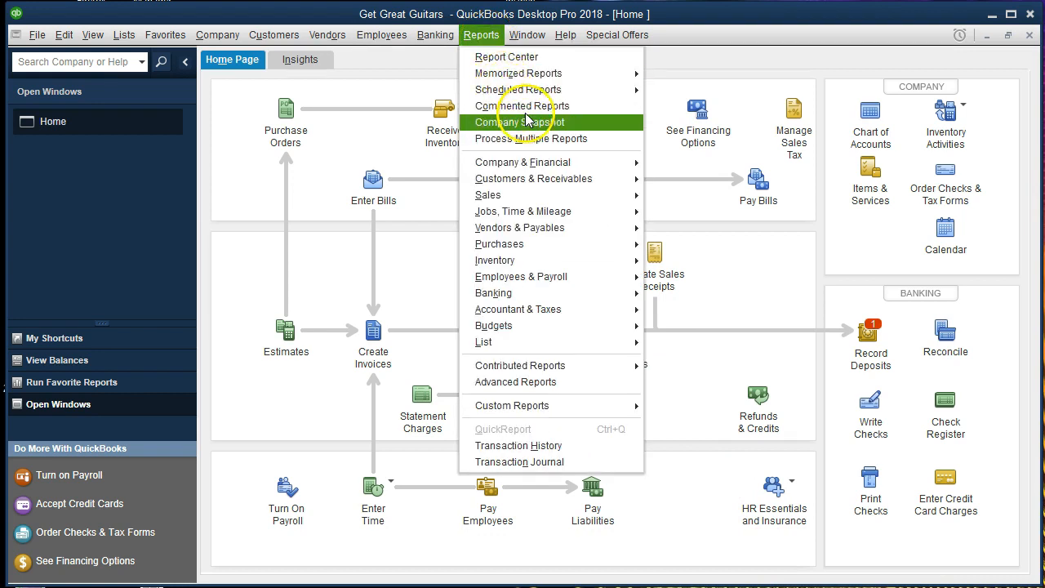
mouse_move(584, 165)
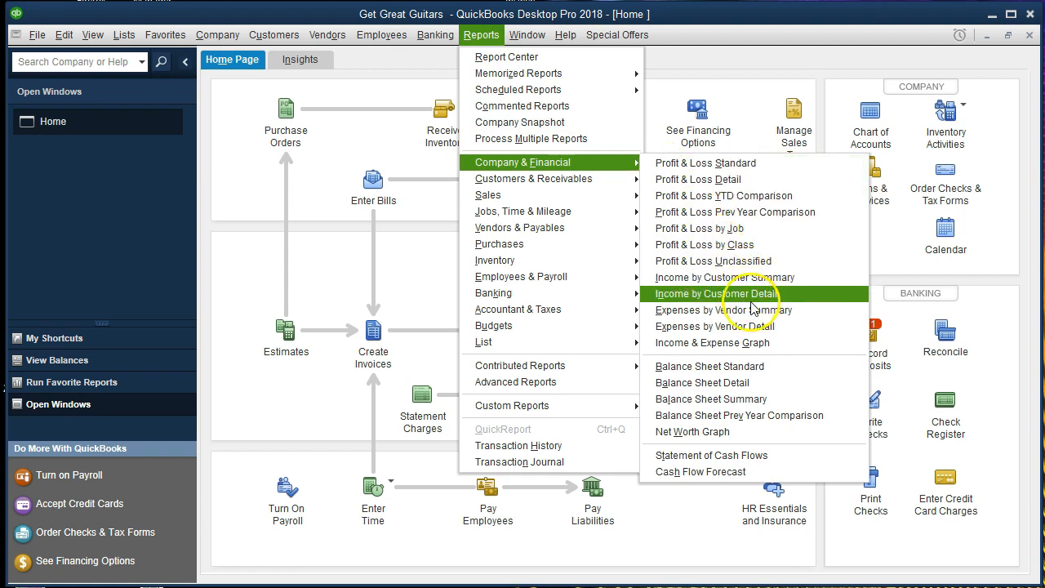
left_click(790, 369)
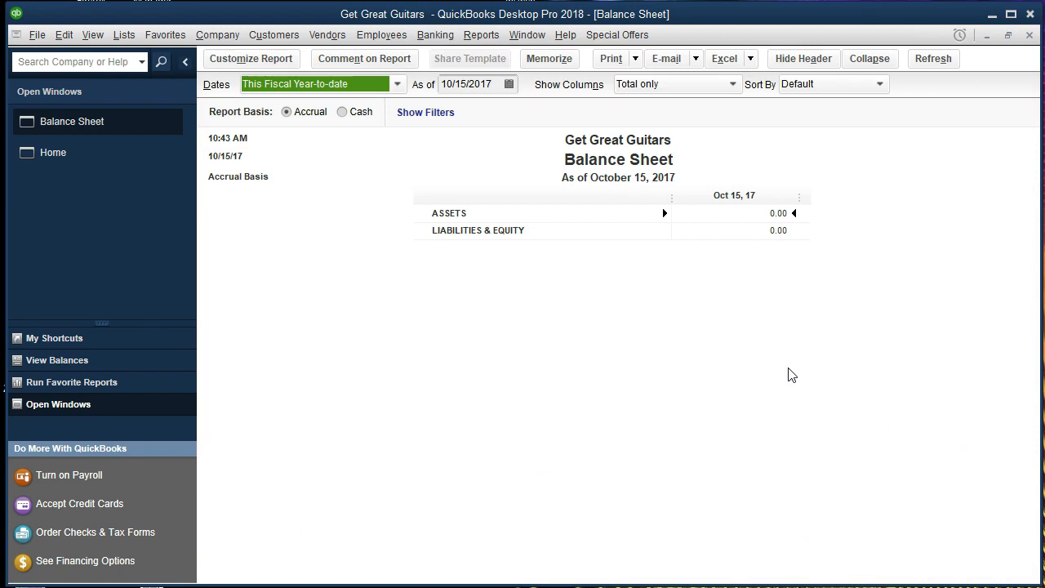
Customize the Balance Sheet dates to 01/01/2021 through 12/31/2021.
left_click(284, 62)
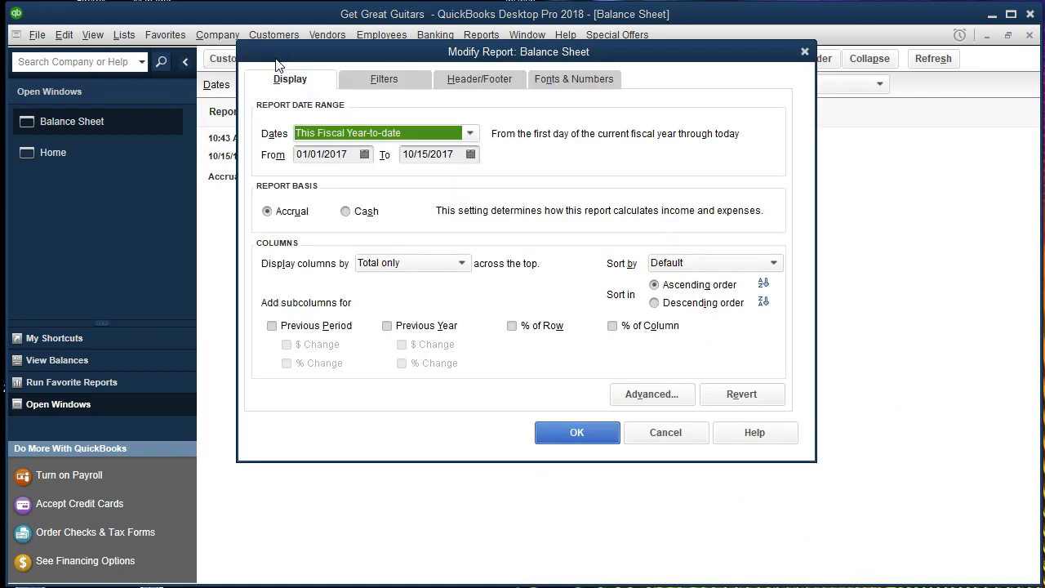
key("Tab")
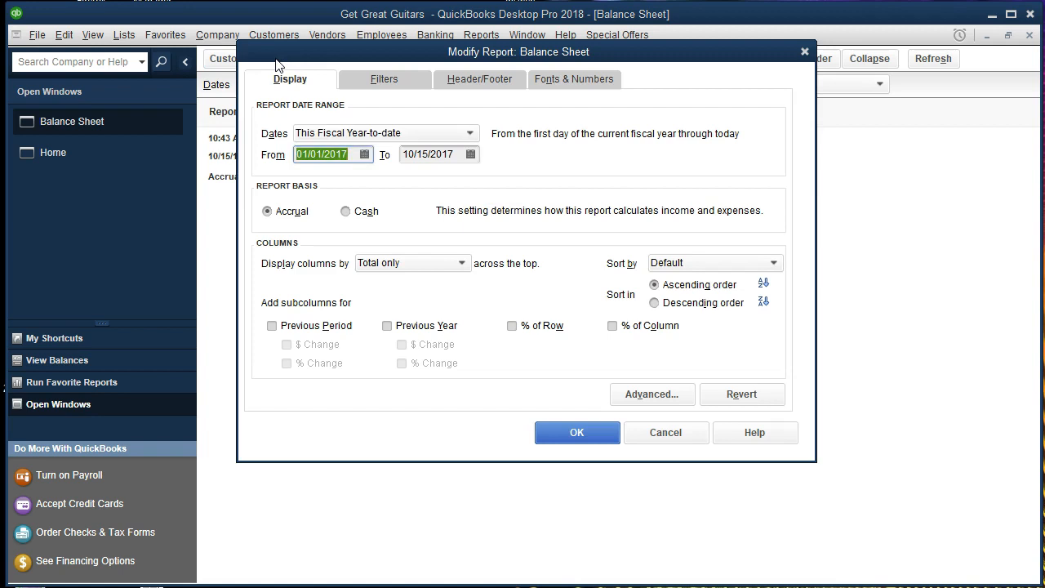
type("01/01/2021")
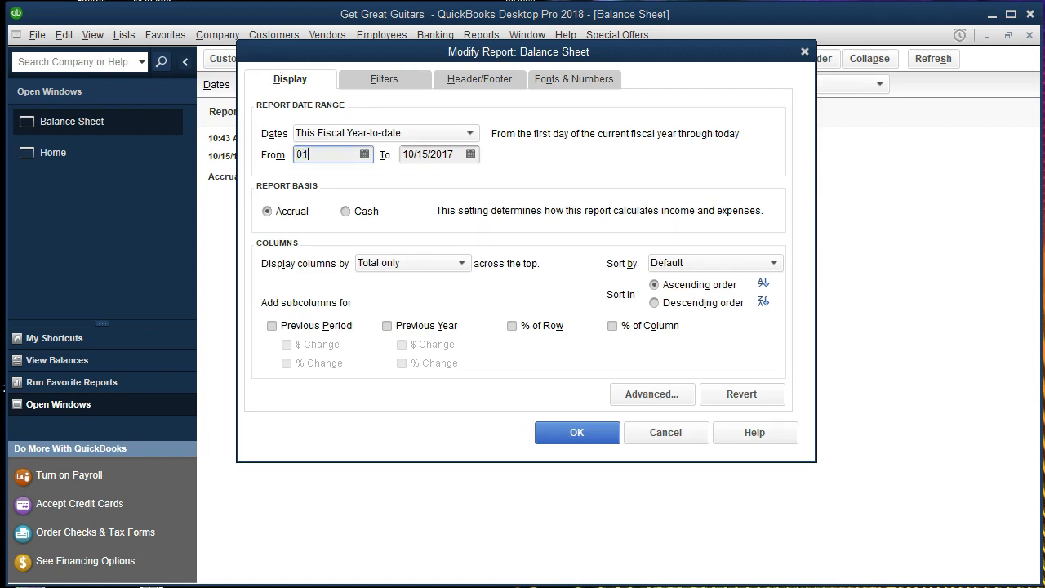
key("Tab")
type("122")
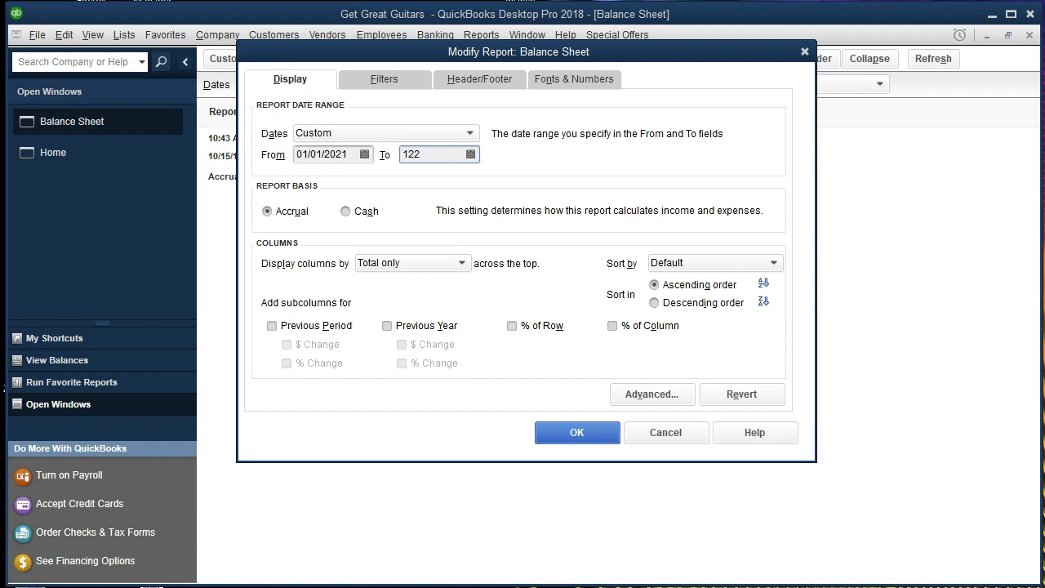
key("BackSpace")
type("312021")
key("Tab")
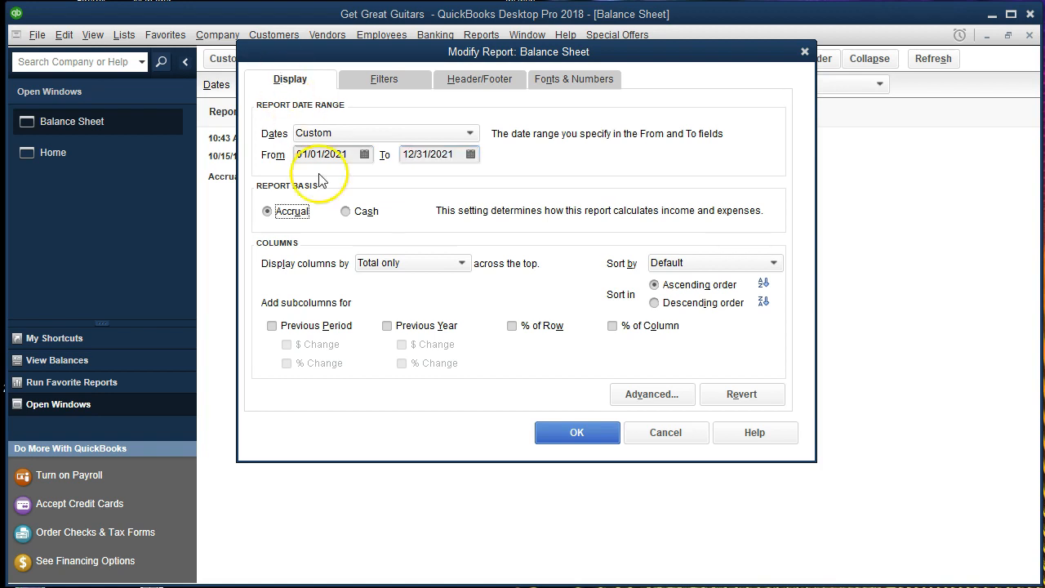
left_click(555, 437)
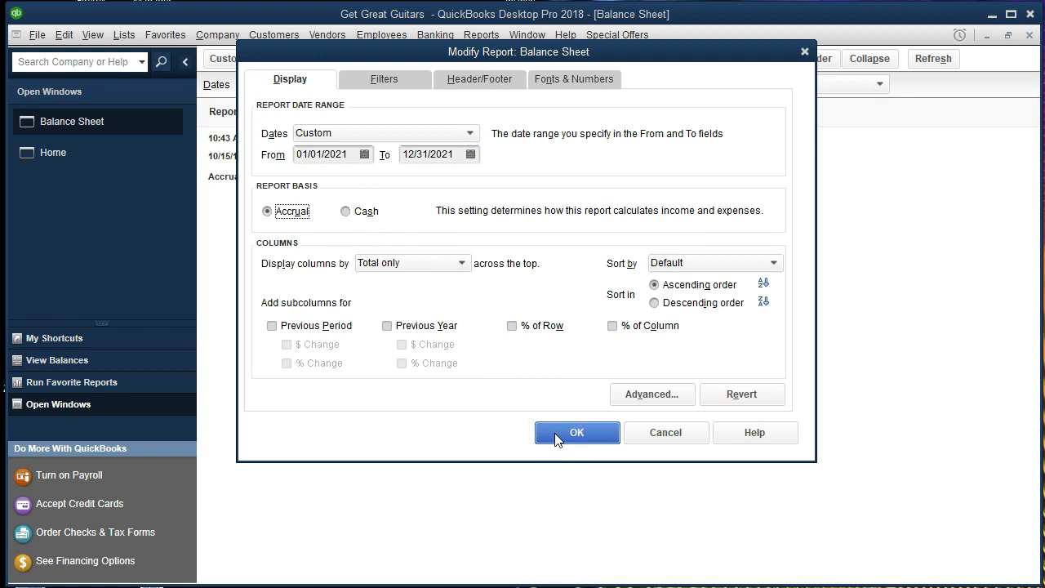
left_click(557, 437)
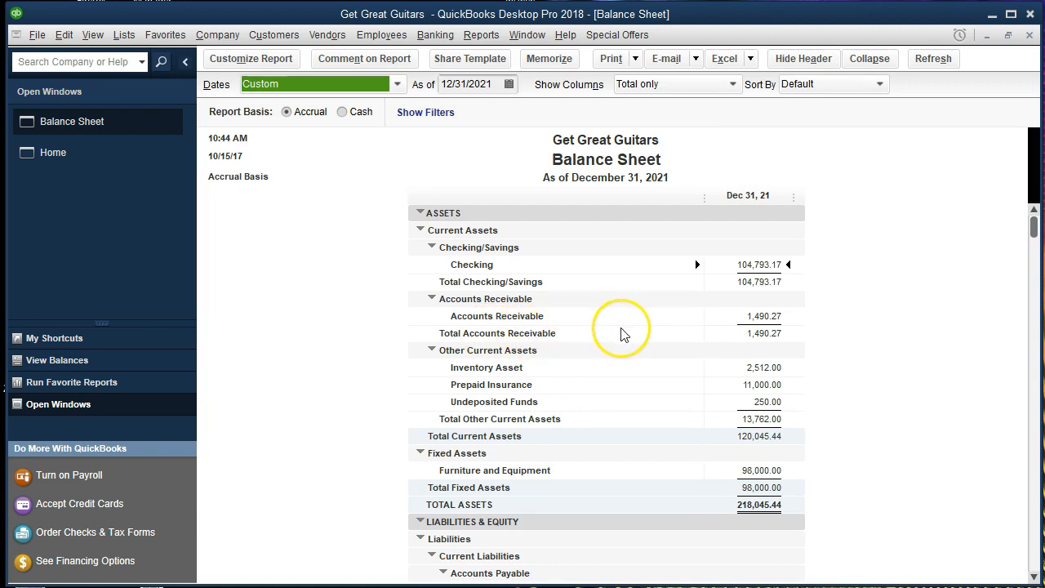
QuickZoom into the 1,490.27 Accounts Receivable balance and select the 02/16 Anderson Guitars payment line.
left_click(768, 316)
double_click(767, 316)
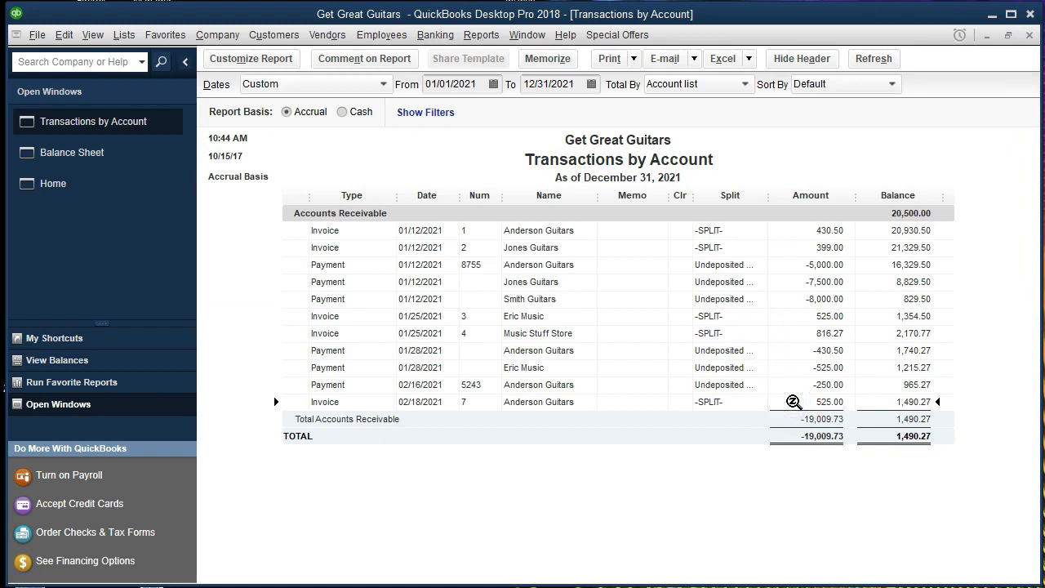
left_click(792, 385)
Open invoice 7 from its 02/18/2021 Accounts Receivable line, then close it.
left_click(798, 400)
double_click(799, 399)
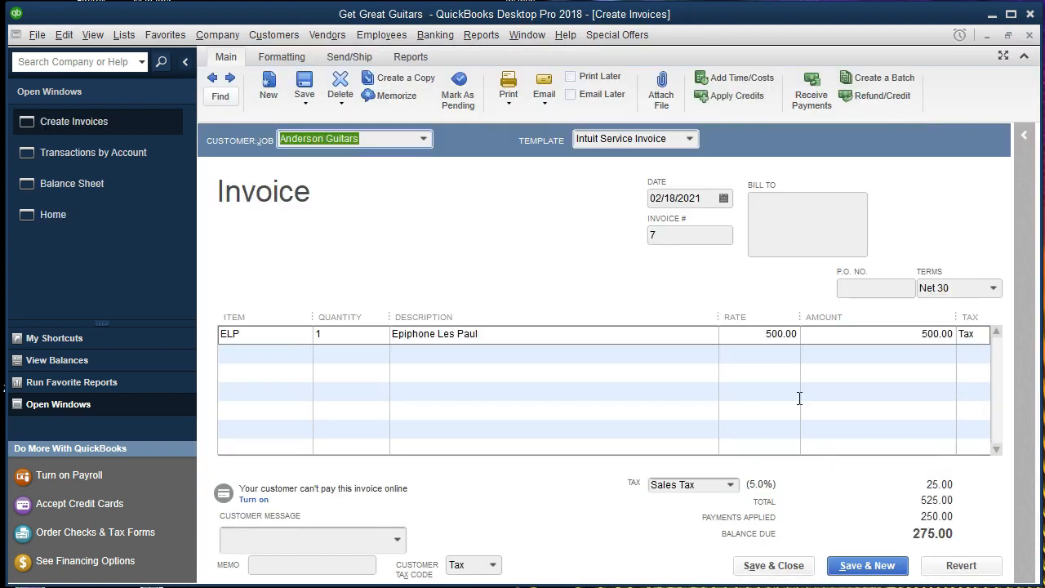
left_click(837, 388)
Close invoice 7 and the A/R transactions report to return to the Balance Sheet, then open Company & Financial reports.
left_click(1030, 38)
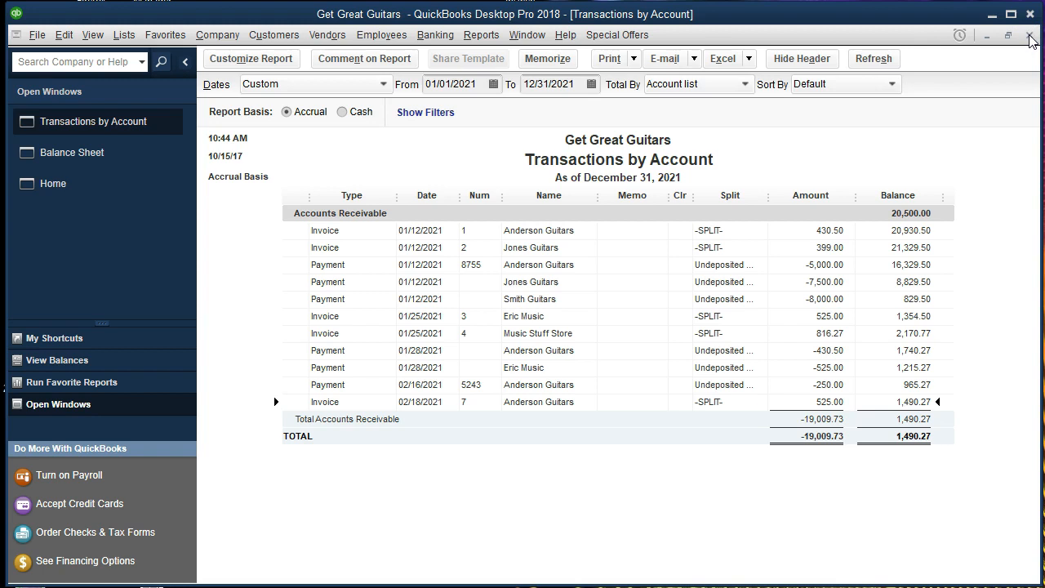
left_click(1030, 38)
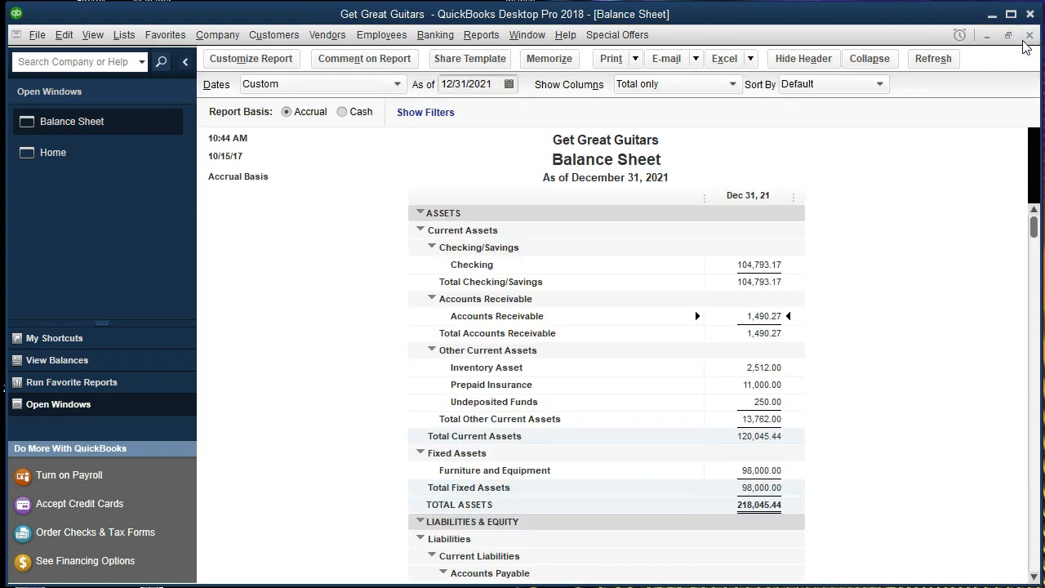
left_click(490, 35)
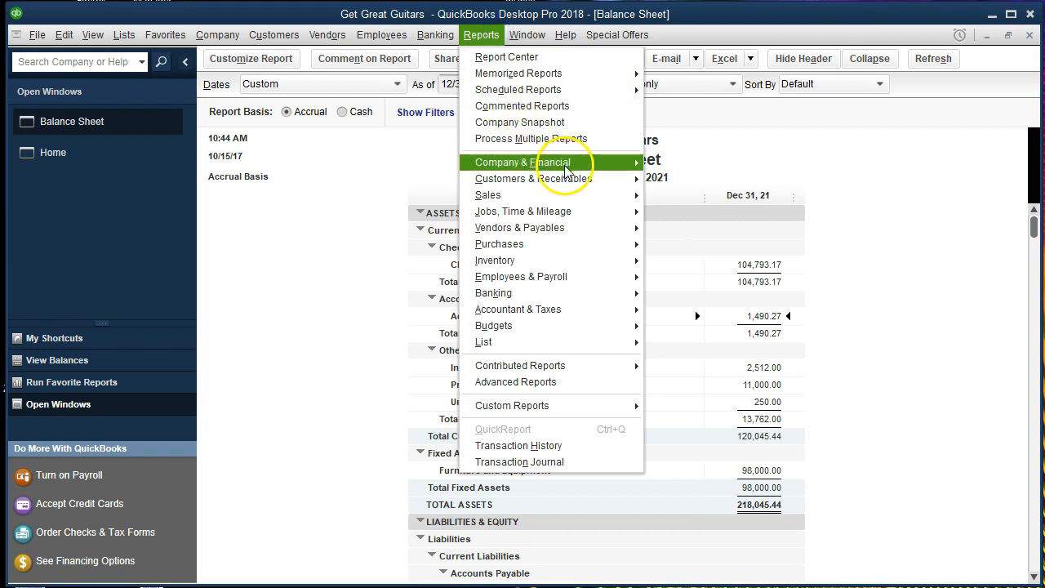
mouse_move(588, 163)
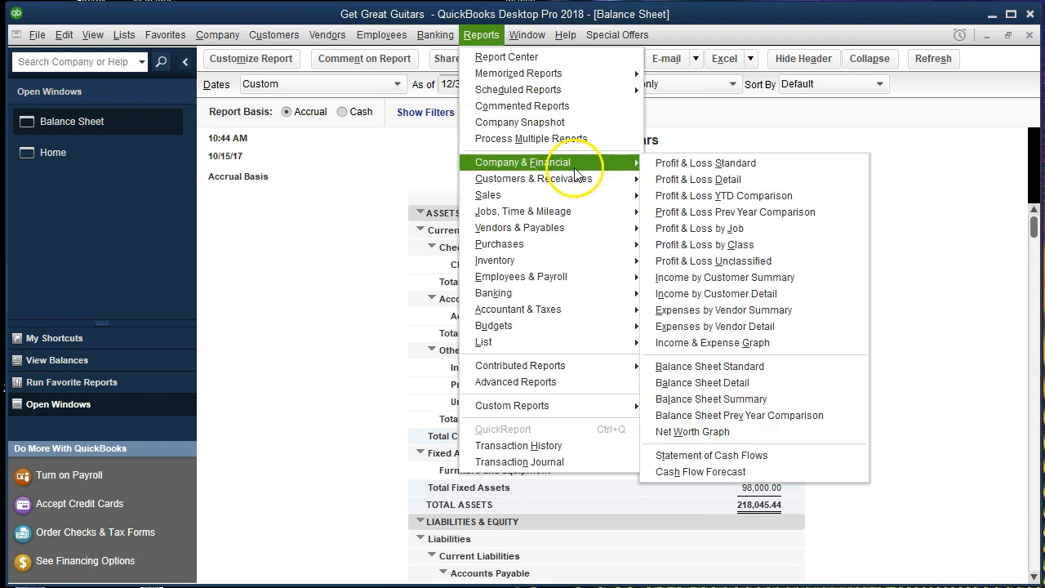
Run the standard Profit & Loss report for 01/01/2021 through 12/31/2021.
left_click(657, 168)
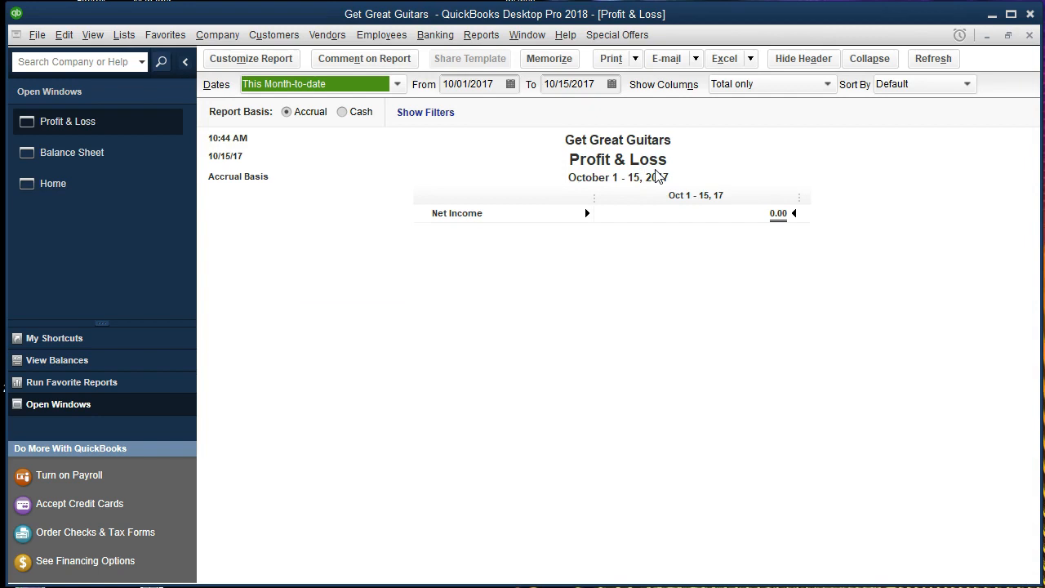
key("Tab")
type("01/01/2021")
key("Tab")
type("12/31/2021")
key("Tab")
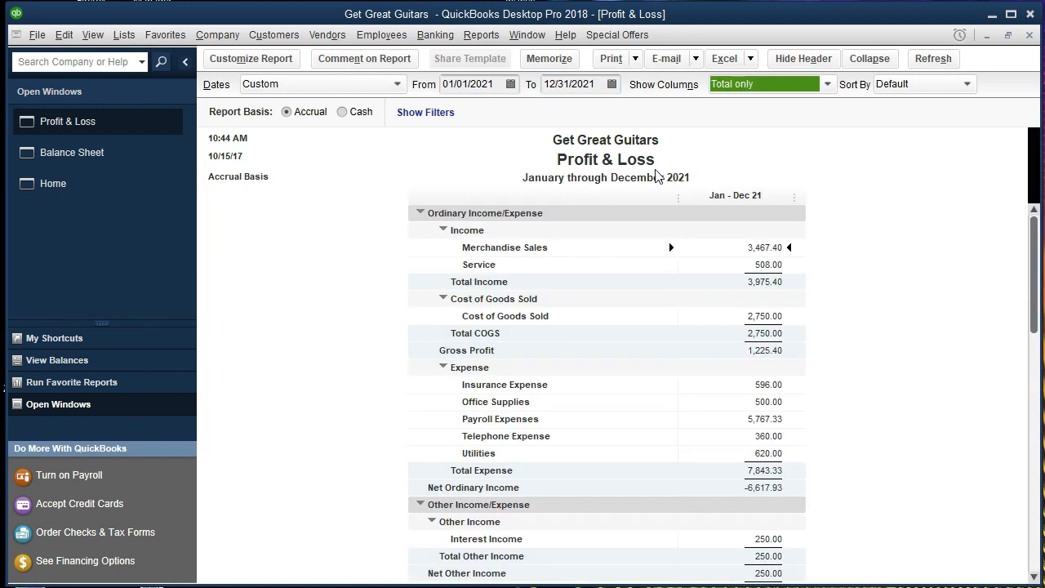
Drill Merchandise Sales down to the 02/18/2021 Anderson Guitars invoice 7 with 275.00 due.
double_click(726, 252)
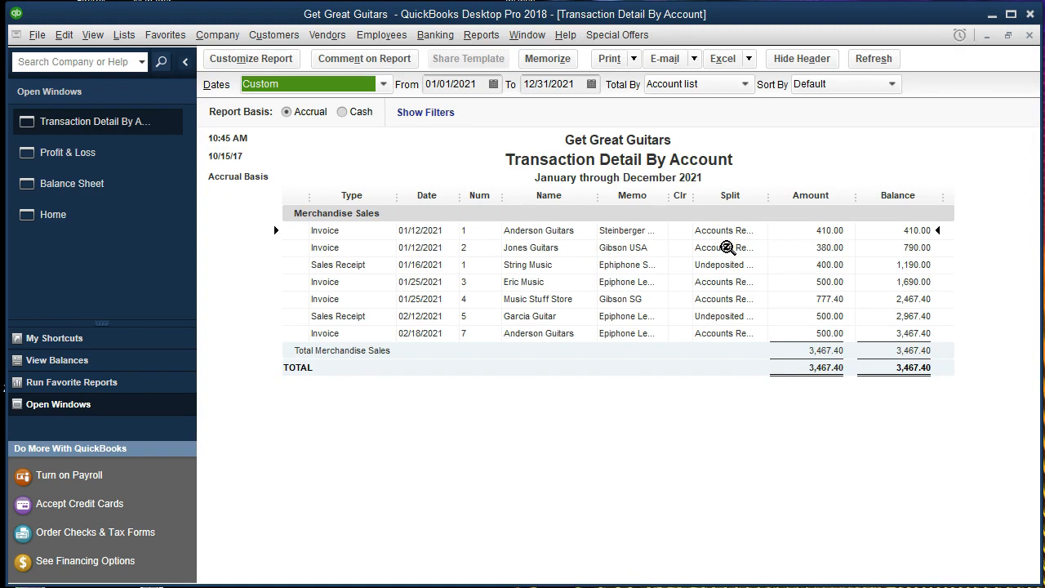
left_click(785, 333)
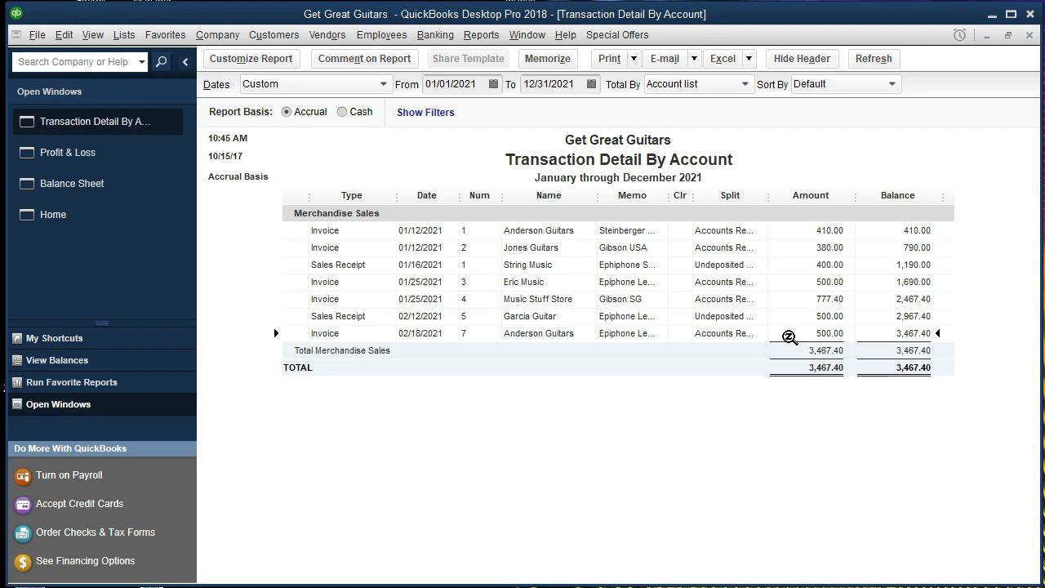
double_click(787, 335)
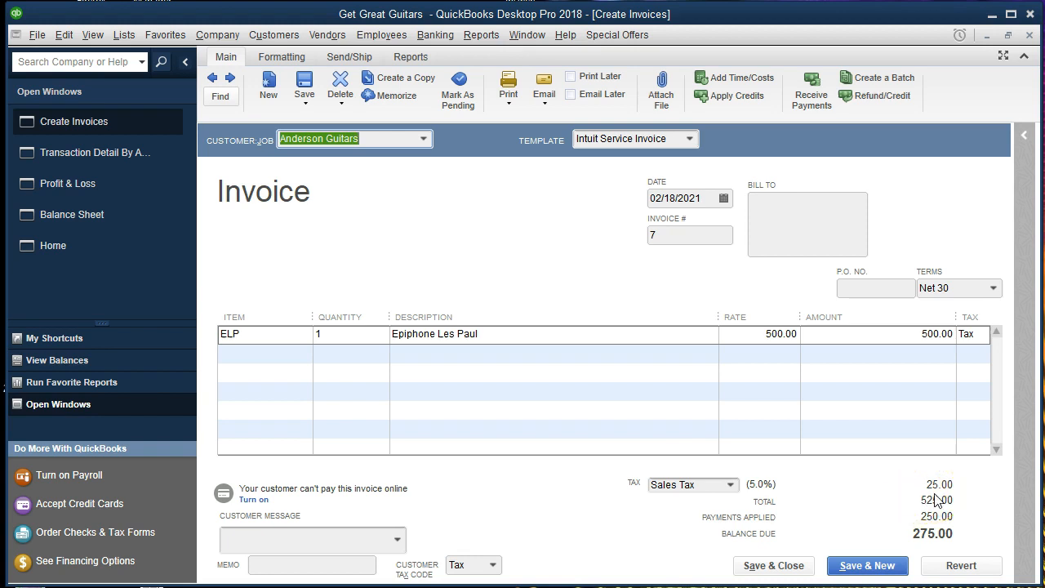
Close invoice 7 and the Merchandise Sales detail, and return to the Balance Sheet.
left_click(1028, 36)
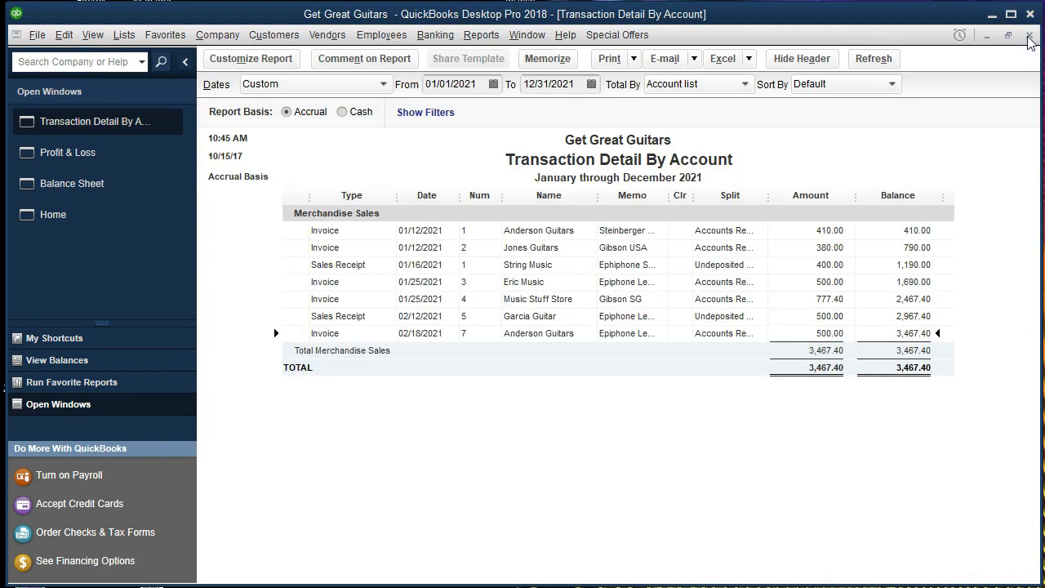
left_click(1029, 36)
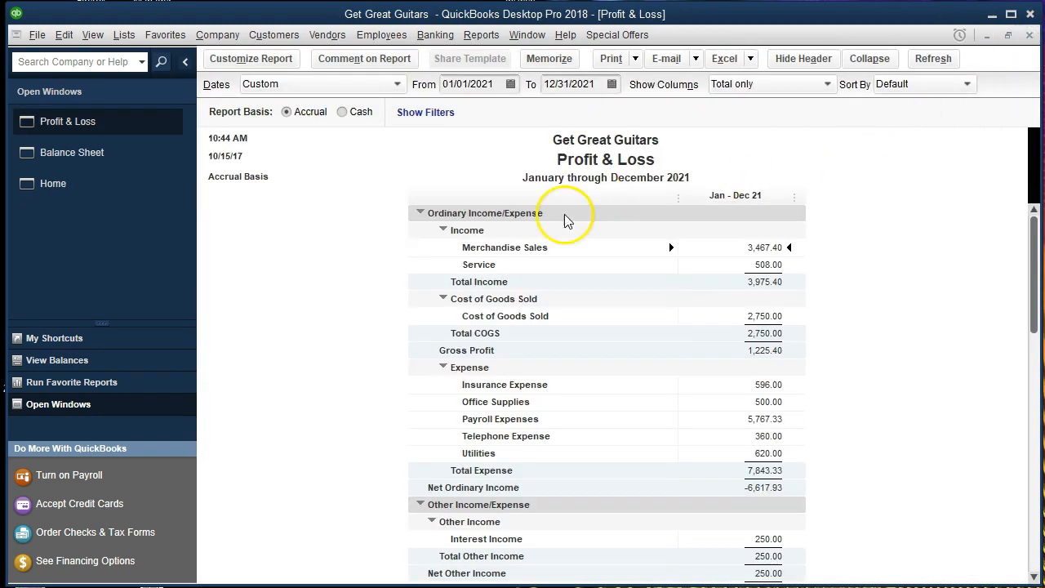
left_click(126, 153)
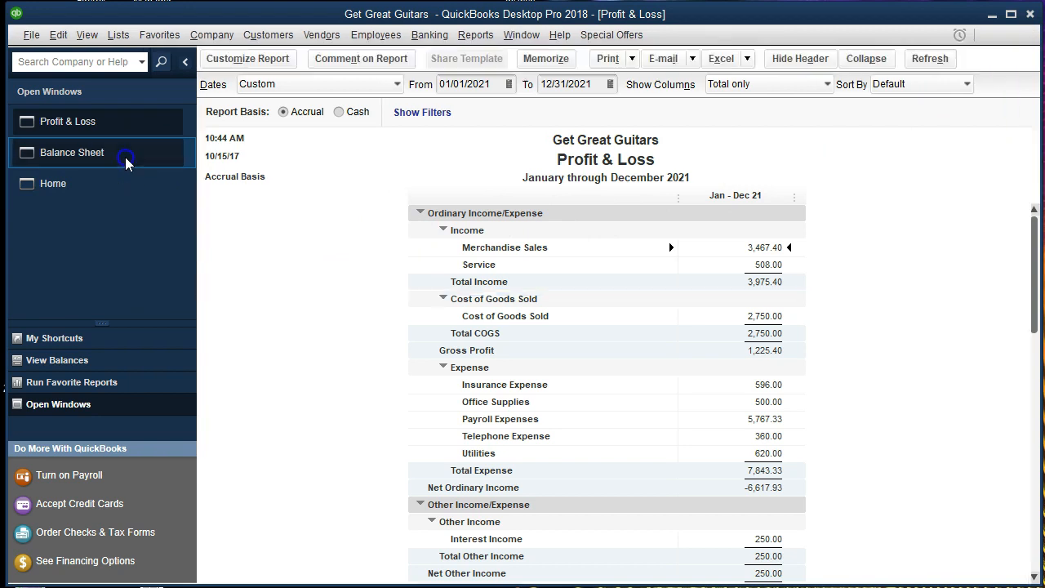
scroll(354, 283, "down", 3)
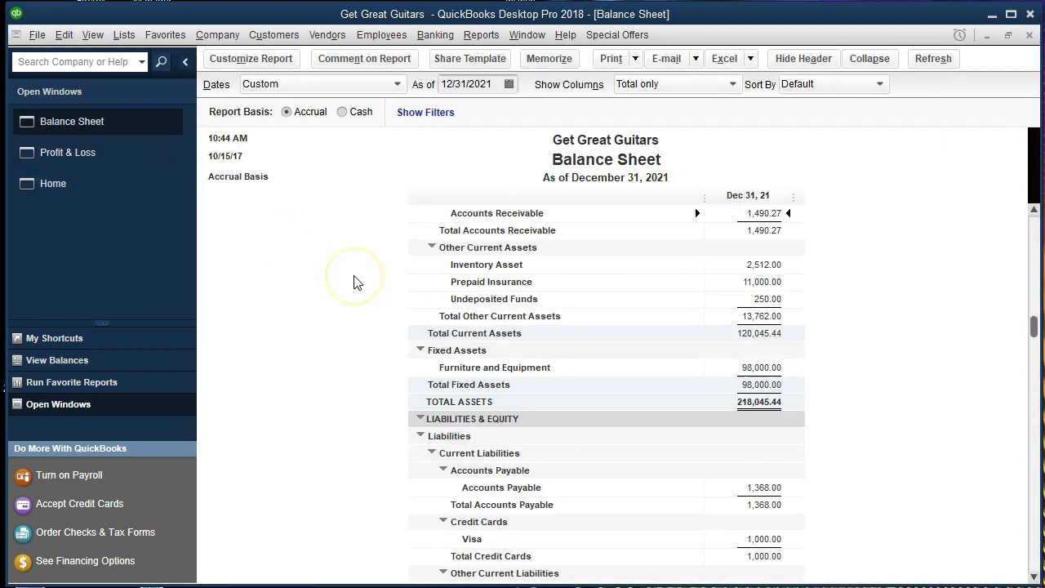
scroll(354, 282, "down", 2)
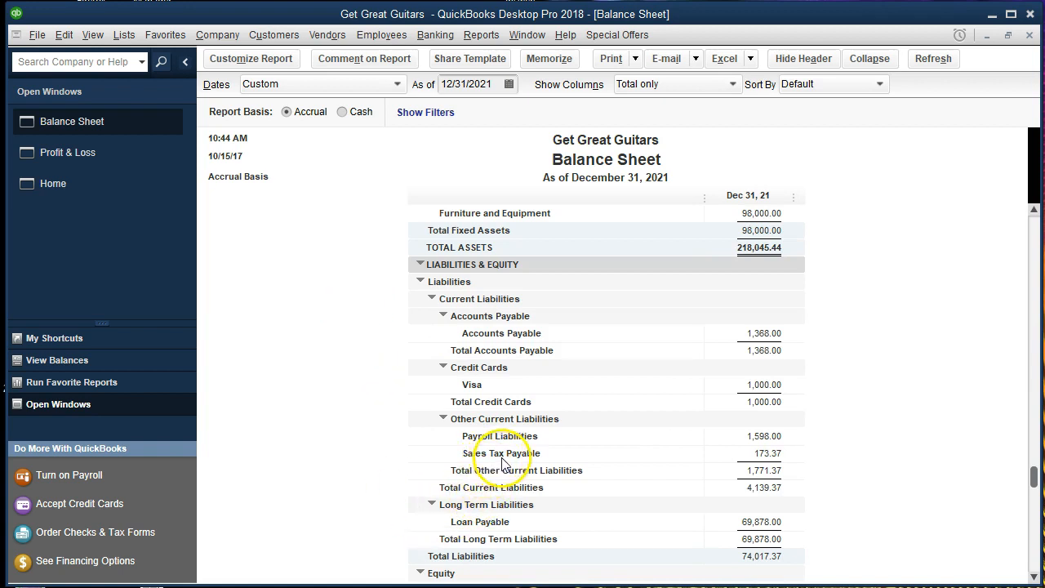
Trace Sales Tax Payable 173.37 to invoice 7's 25.00 tax, then close both windows.
double_click(744, 460)
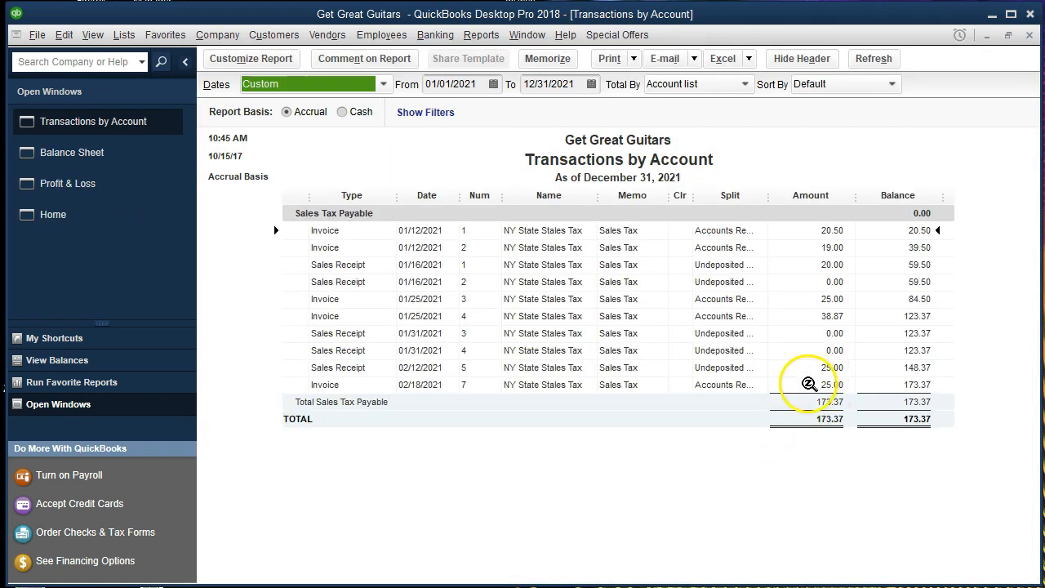
double_click(808, 384)
left_click(775, 366)
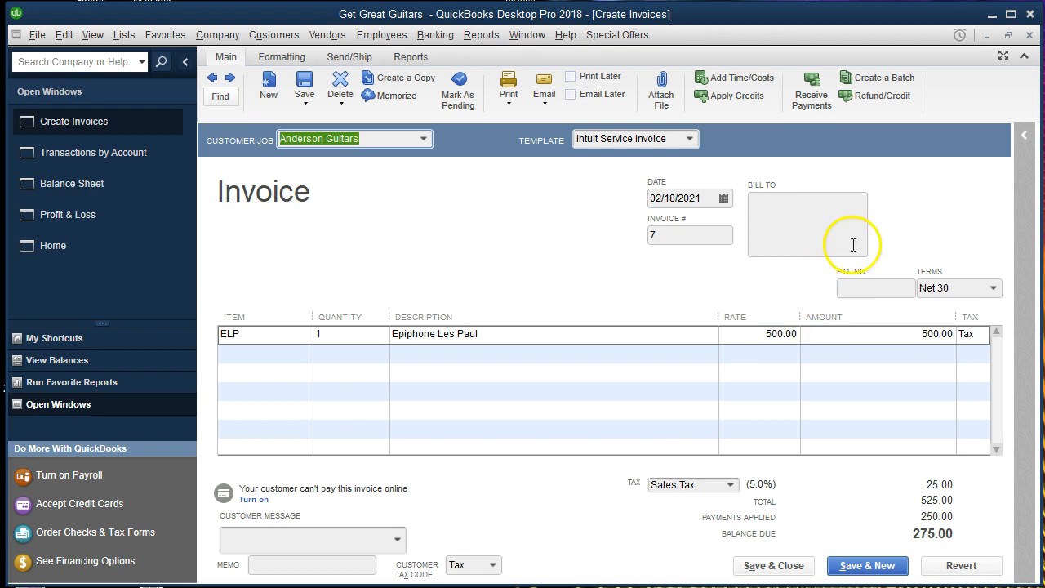
left_click(1029, 35)
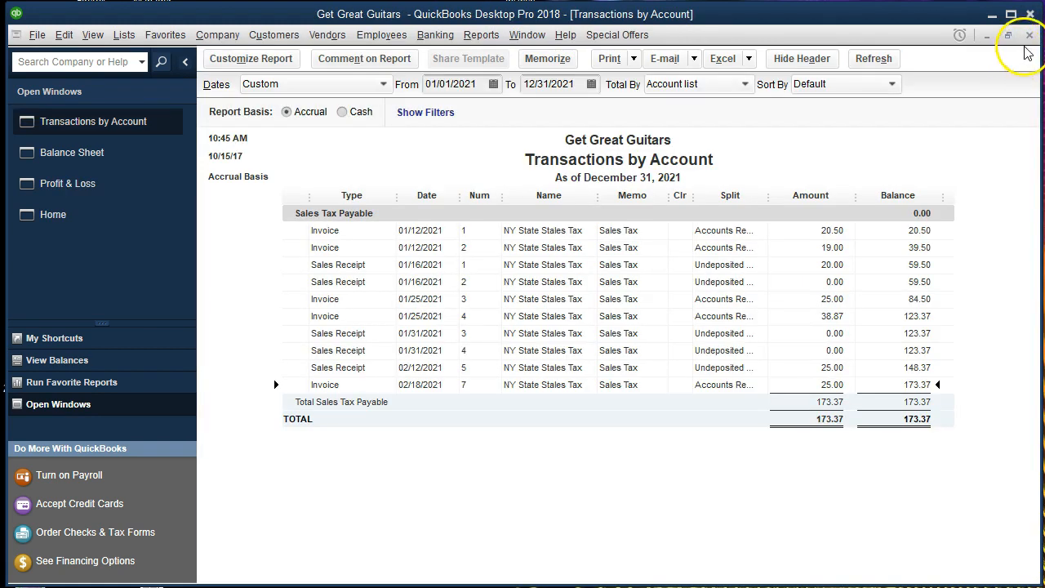
left_click(1031, 36)
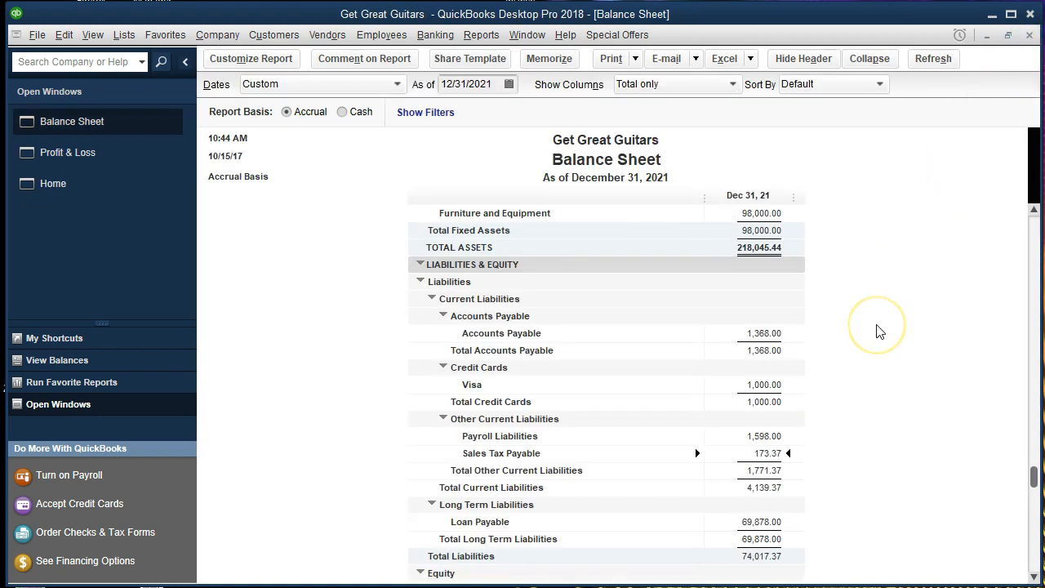
Trace Inventory Asset 2,512.00 to invoice 7's -400.00 entry, close both windows, and switch to Profit & Loss.
scroll(879, 330, "up", 4)
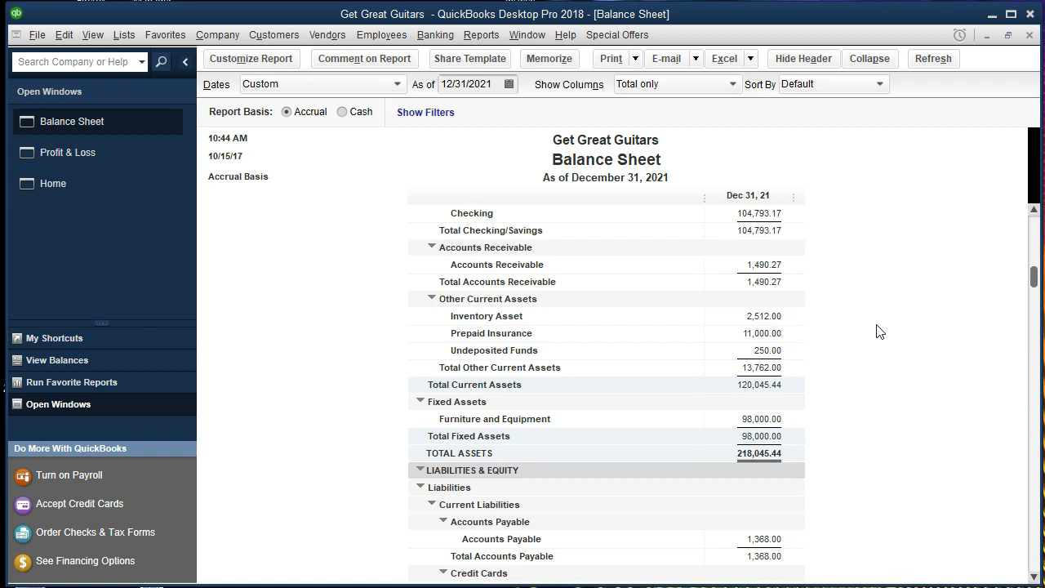
scroll(880, 331, "up", 1)
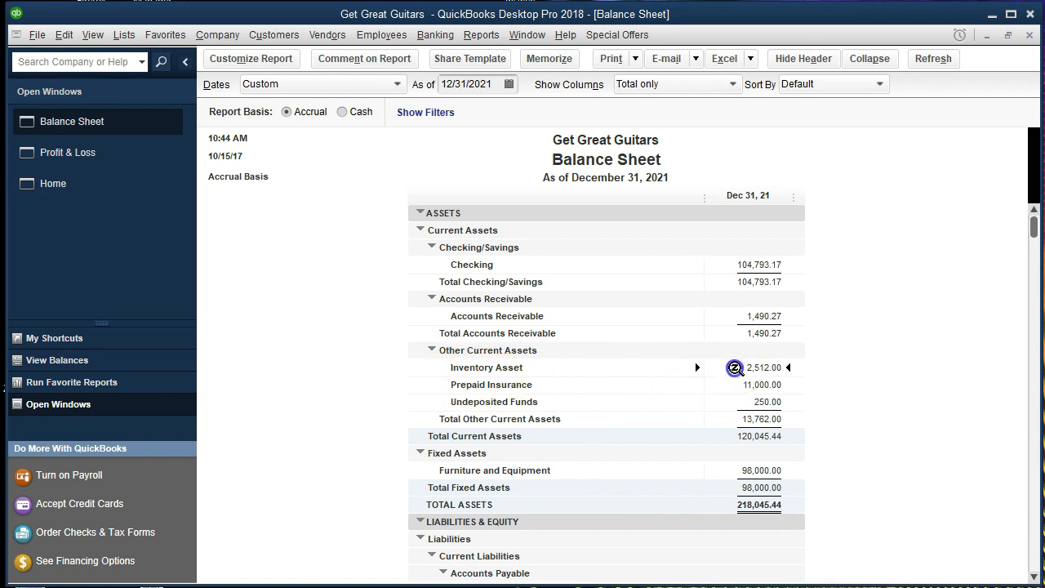
double_click(733, 368)
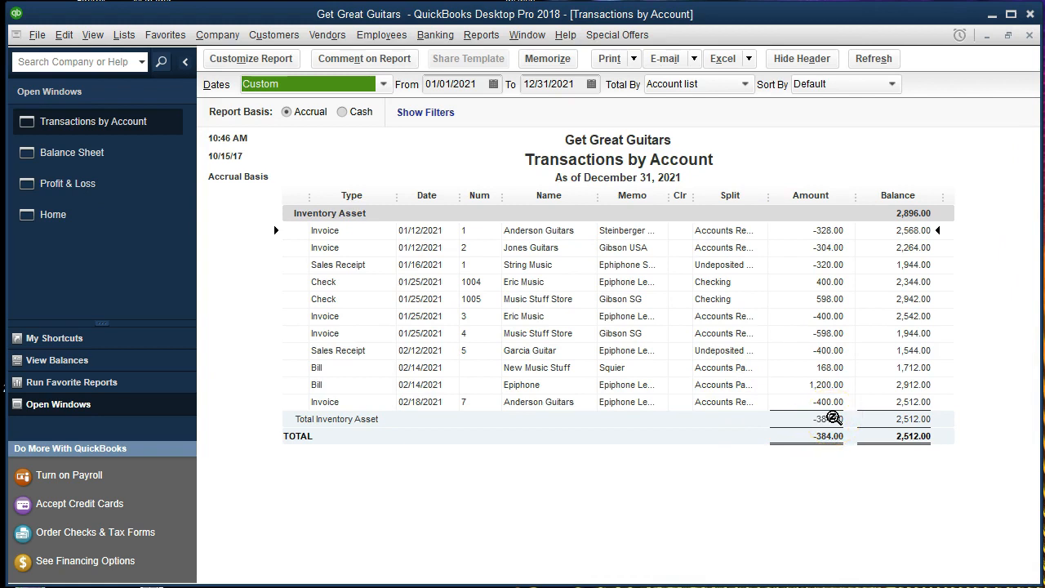
double_click(797, 402)
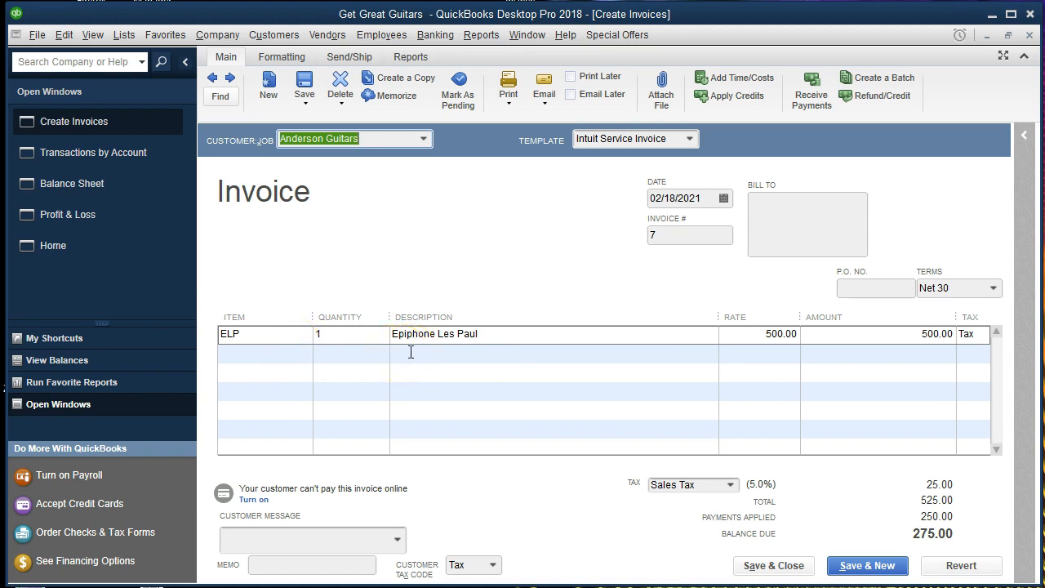
left_click(1029, 37)
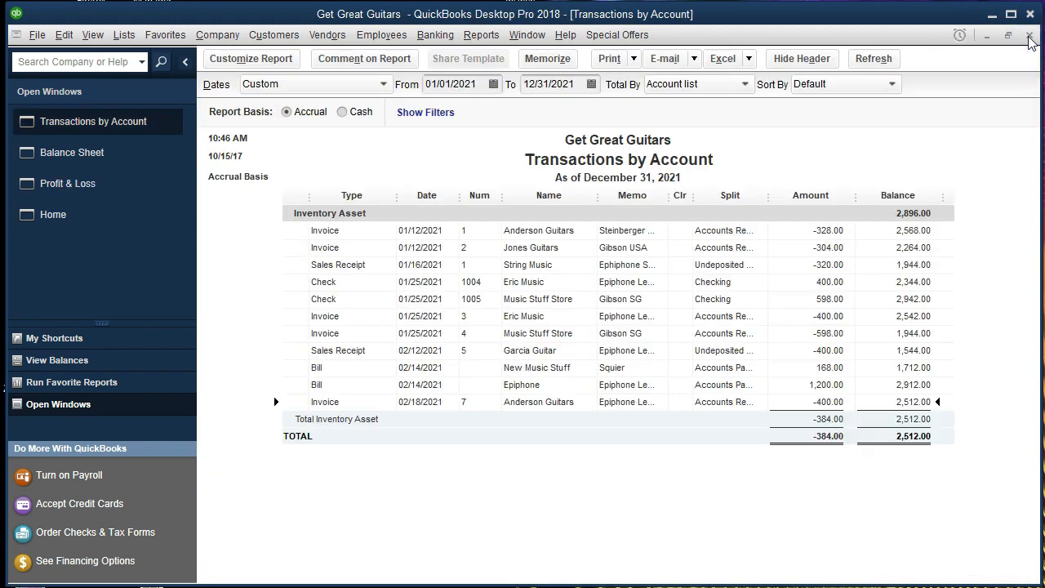
left_click(1030, 37)
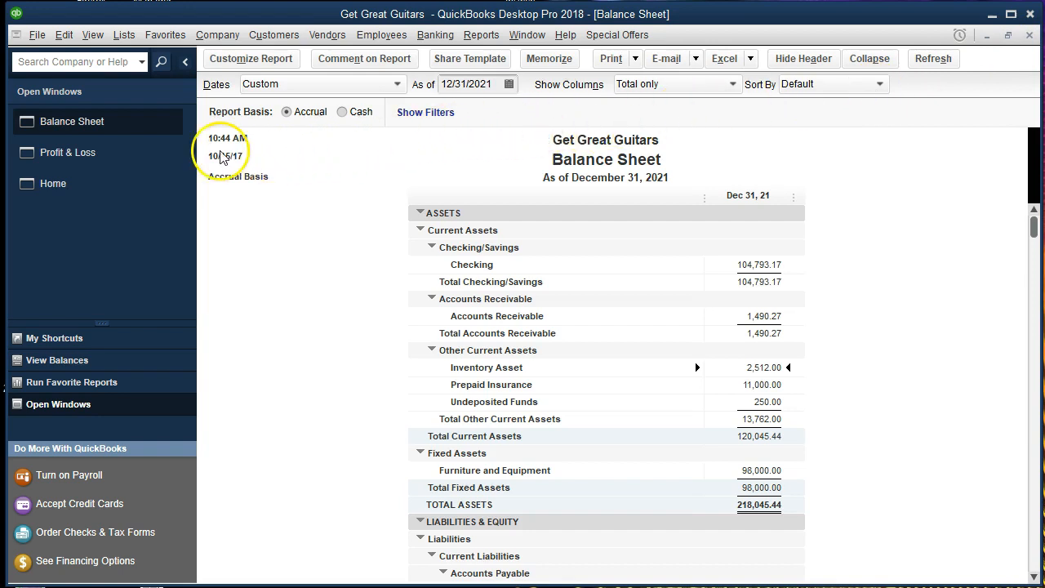
left_click(123, 153)
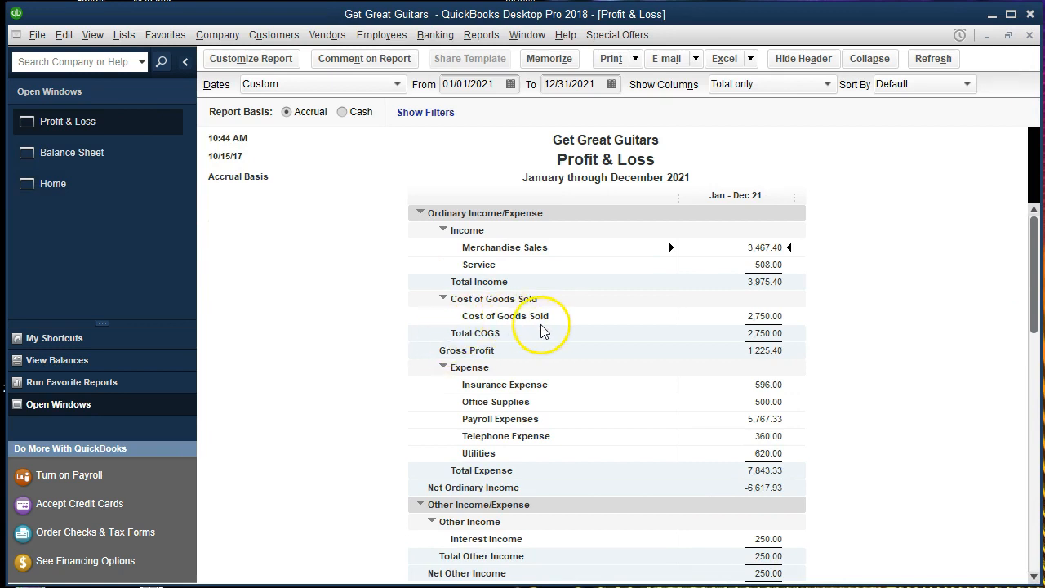
Trace Cost of Goods Sold 2,750.00 to invoice 7's 400.00 entry, then close the invoice and detail report.
double_click(735, 317)
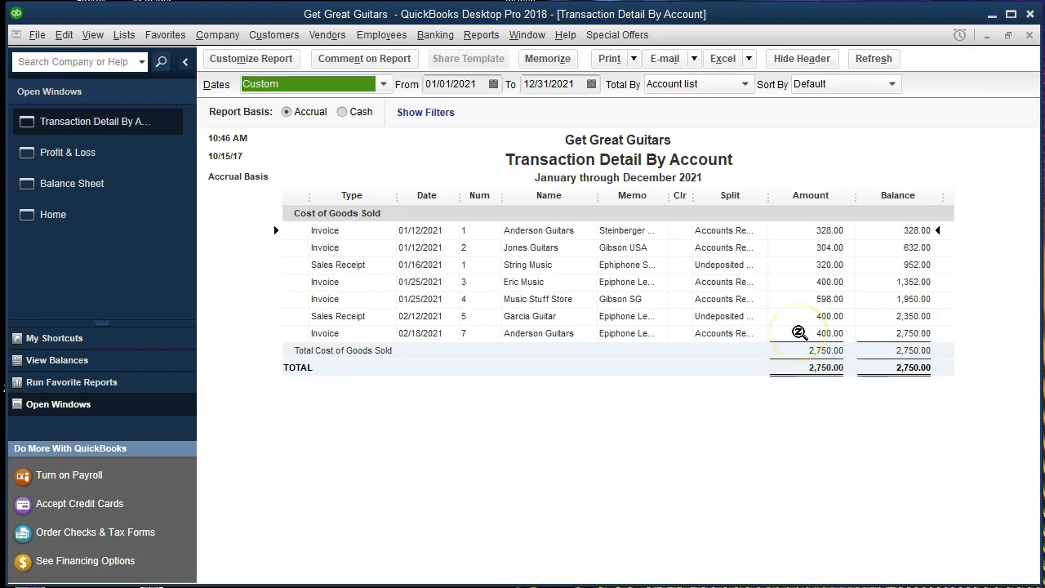
double_click(799, 332)
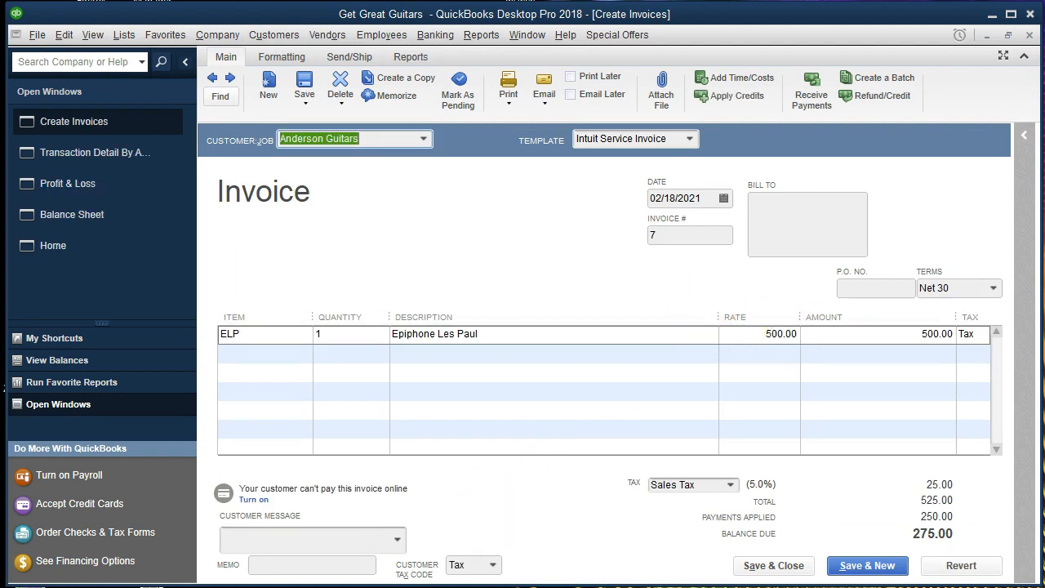
left_click(1030, 35)
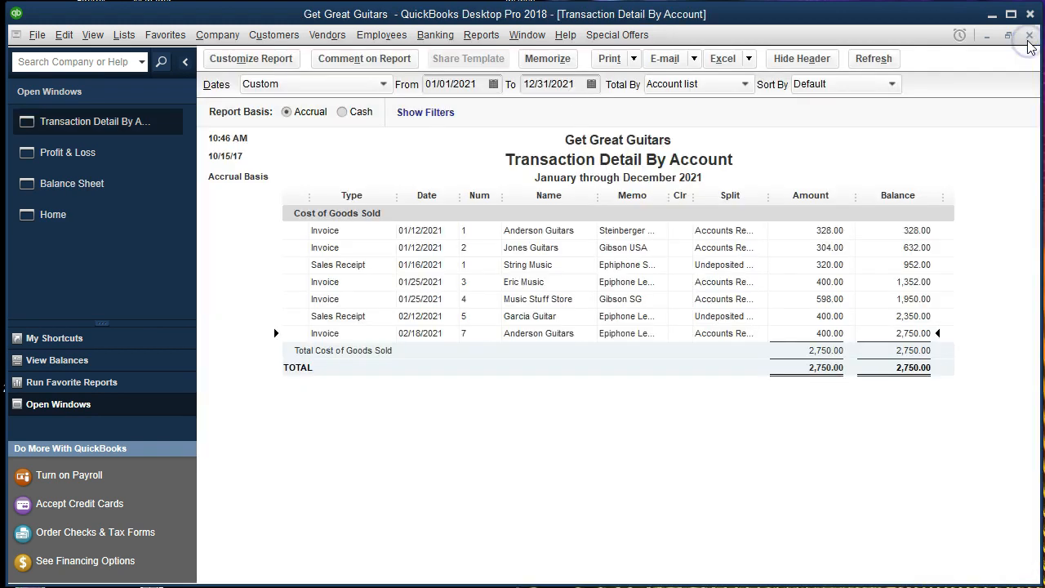
left_click(1030, 36)
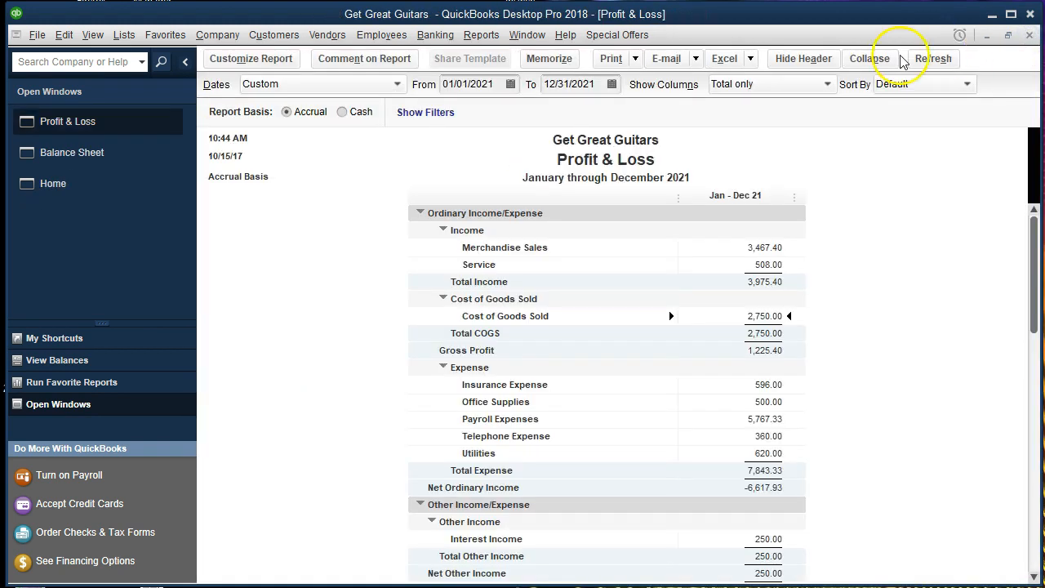
left_click(487, 36)
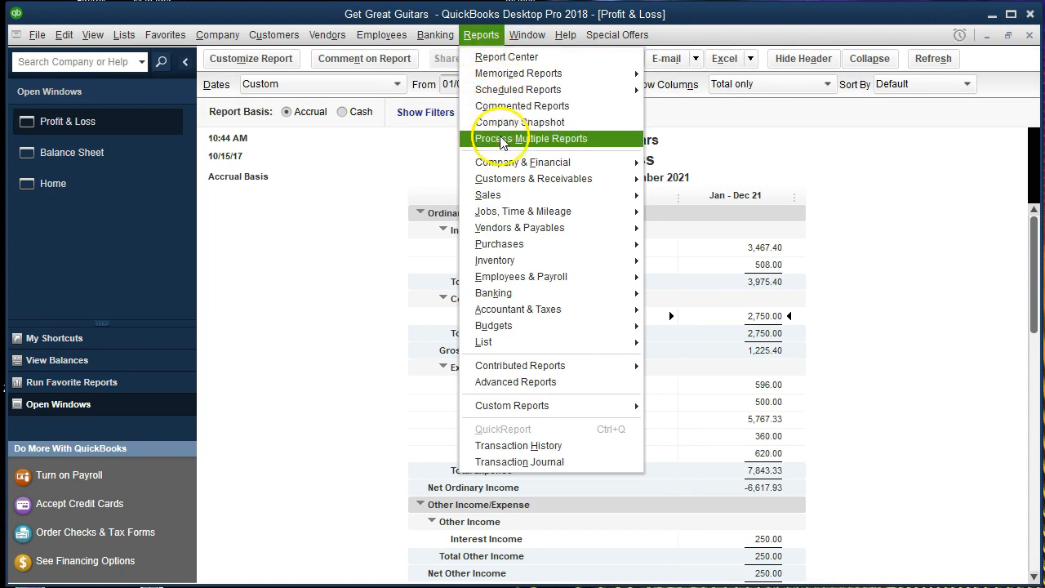
Open Customer Balance Detail and review Anderson Guitars' rows from 12/31/2020 through invoice 7 on 02/18/2021.
left_click(535, 179)
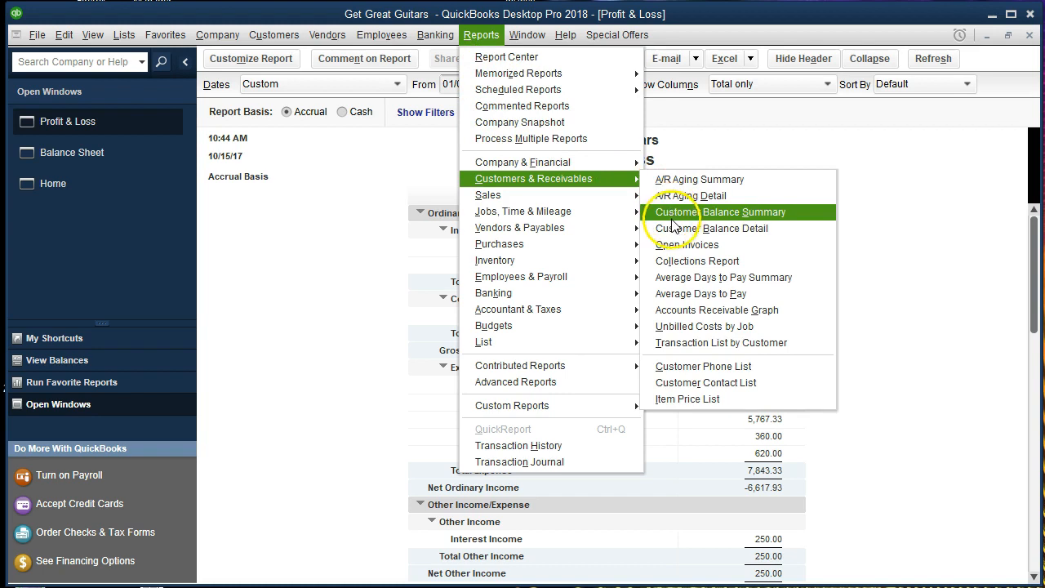
left_click(787, 235)
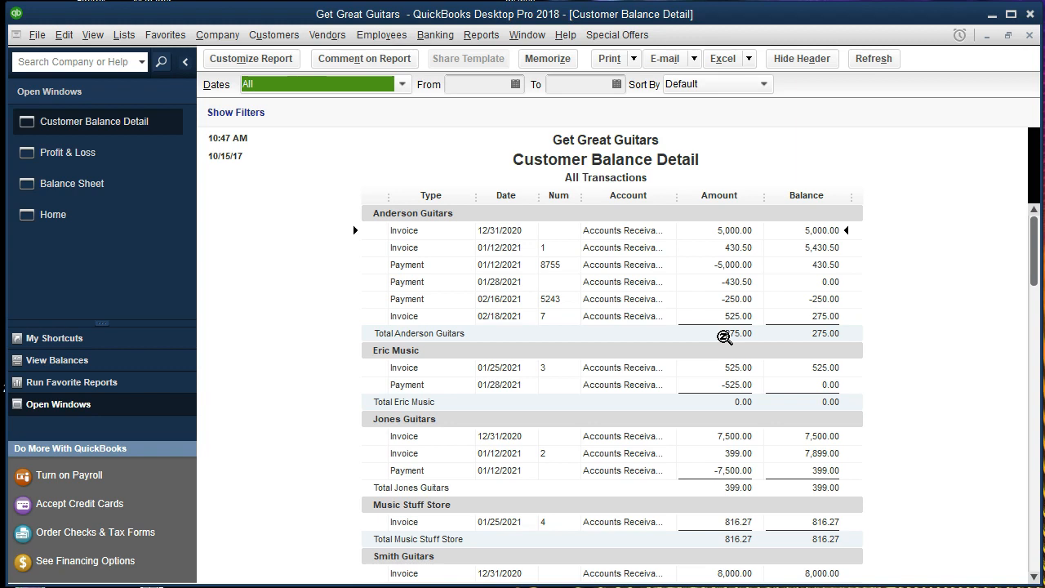
left_click(708, 299)
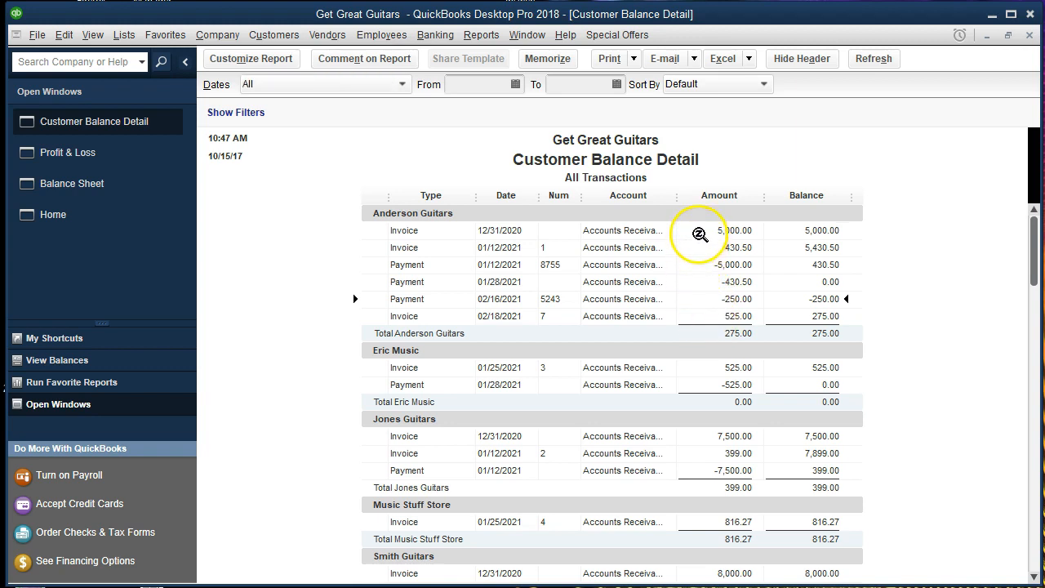
left_click(699, 231)
left_click(699, 265)
left_click(701, 283)
left_click(700, 298)
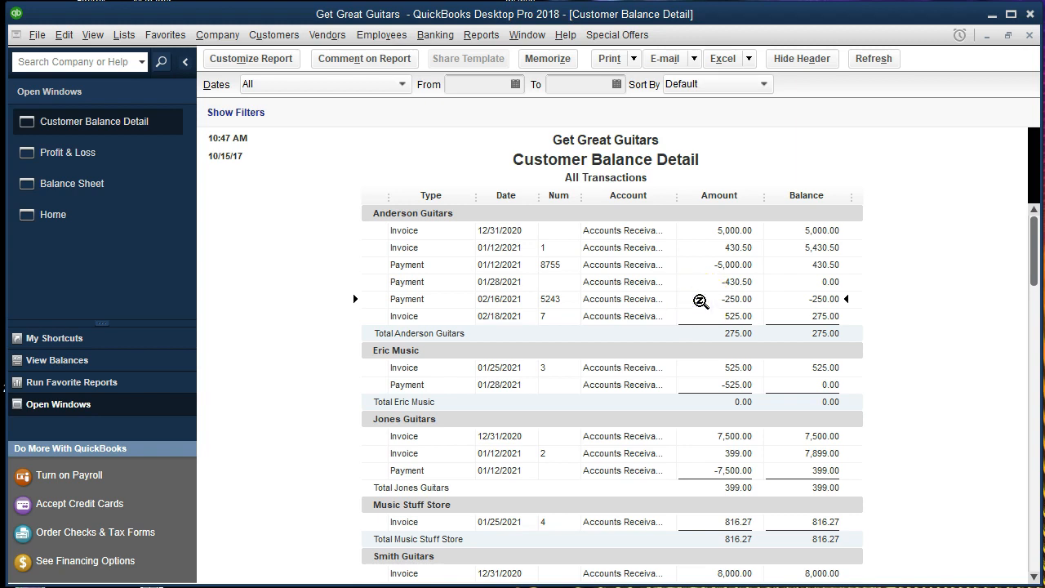
left_click(704, 317)
double_click(707, 319)
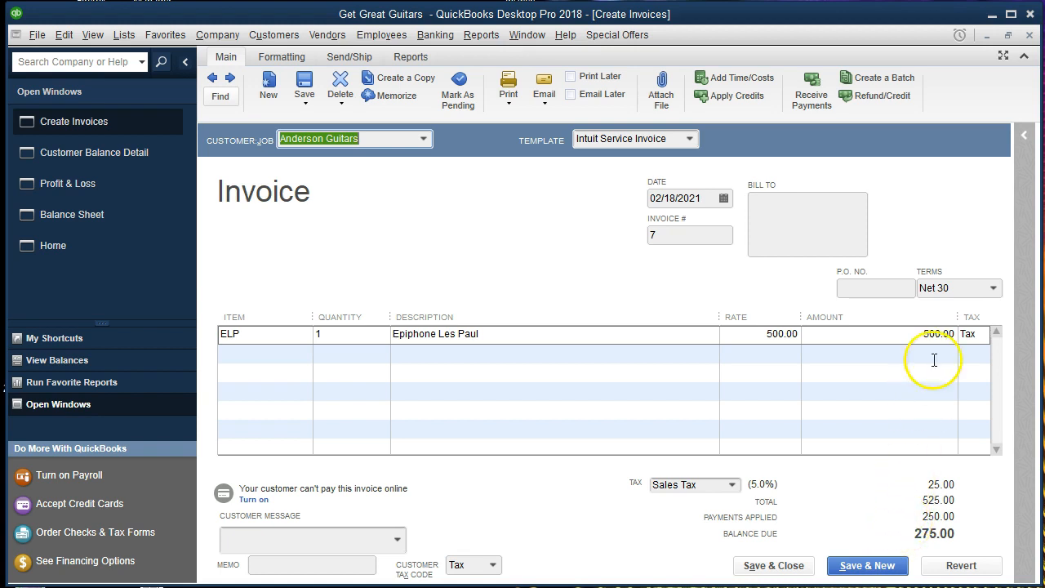
left_click(1031, 36)
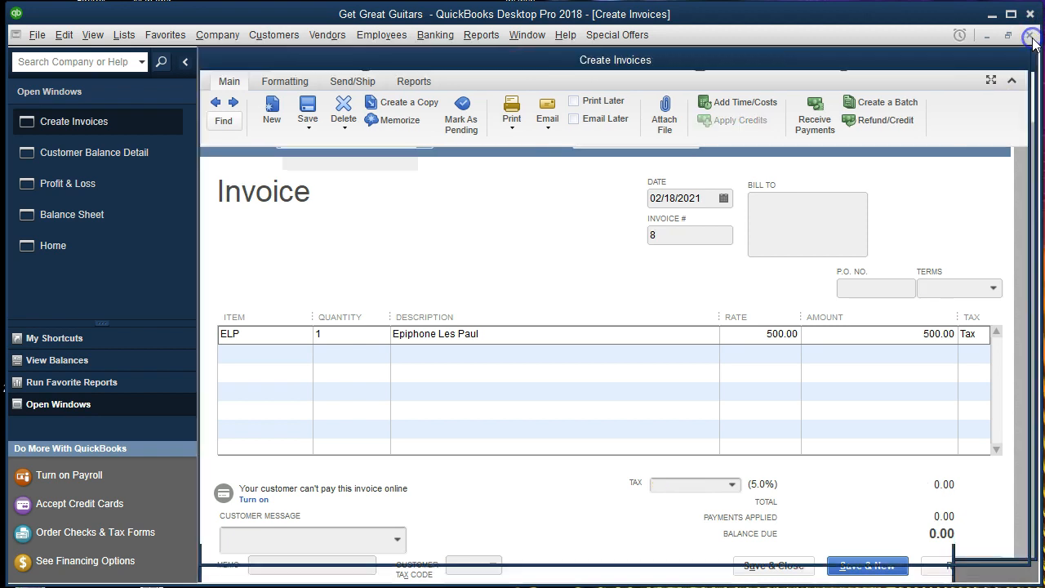